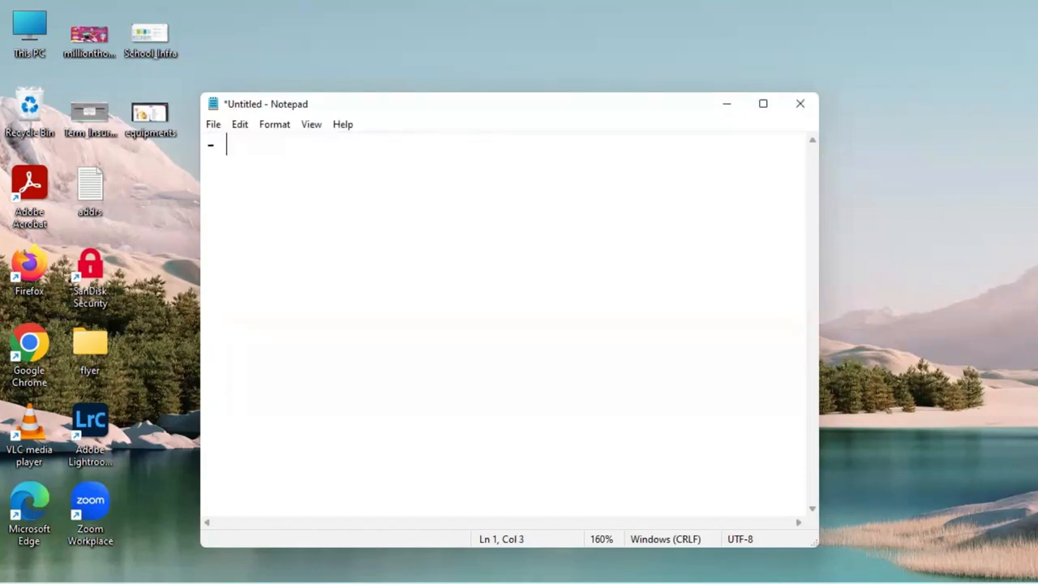
Complete the first note line so it reads "- private > jump server & connection timeout.".
type("private ")
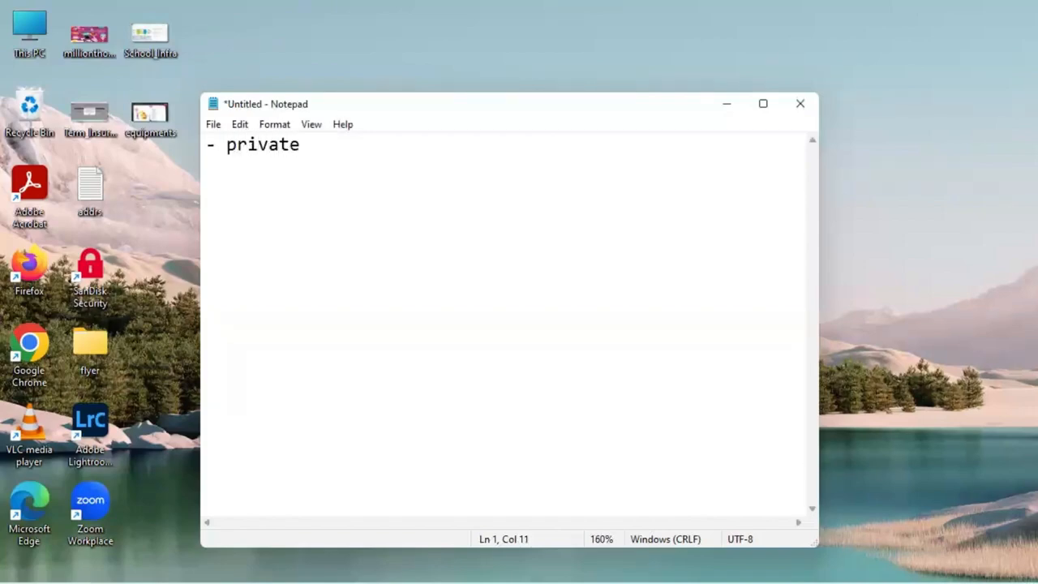
type("> jump se")
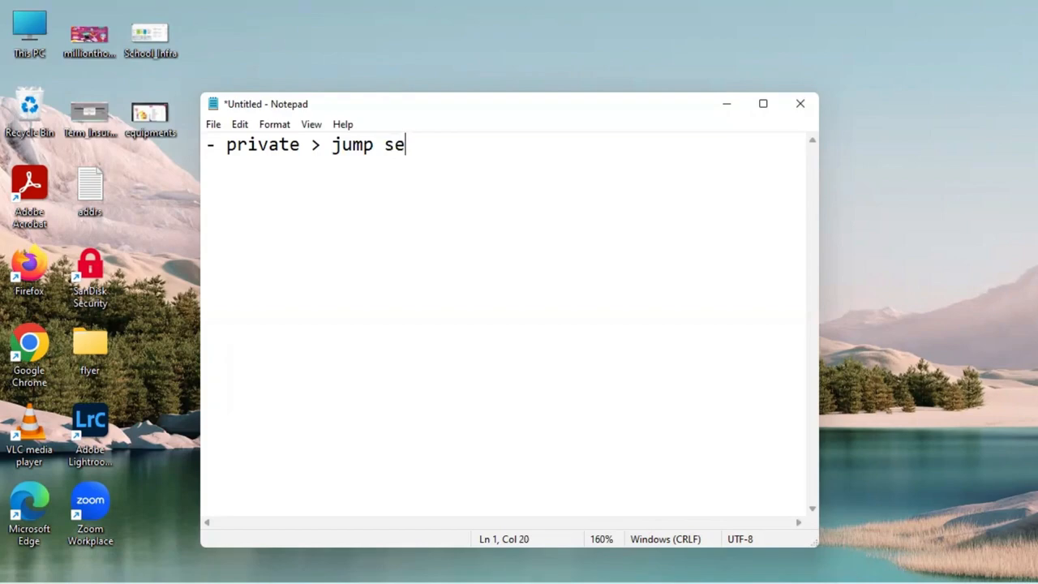
type("rver")
type(" & con")
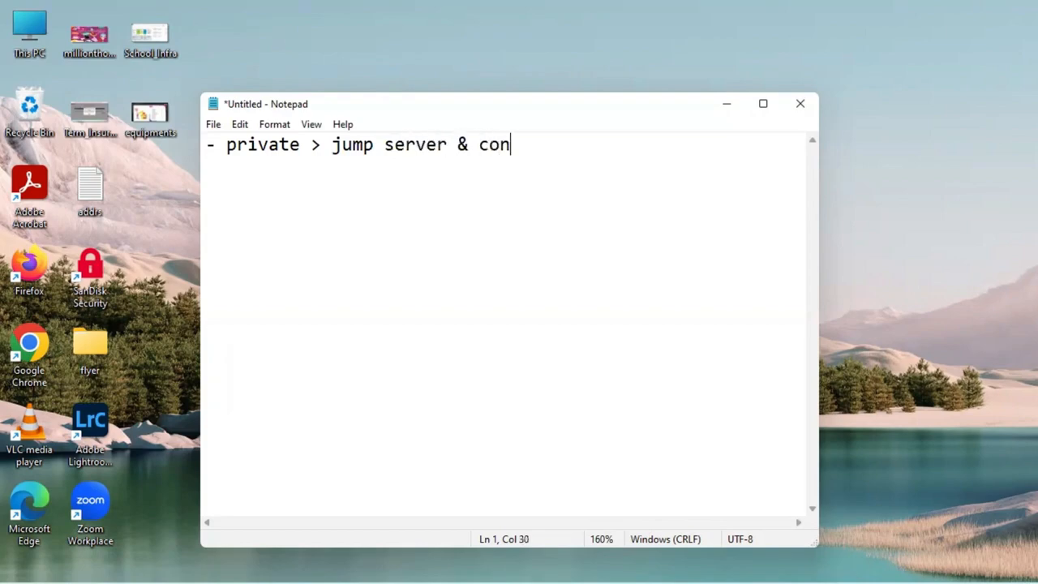
type("neciton")
key("BackSpace")
key("BackSpace")
key("BackSpace")
key("BackSpace")
key("BackSpace")
key("BackSpace")
type("ction ti")
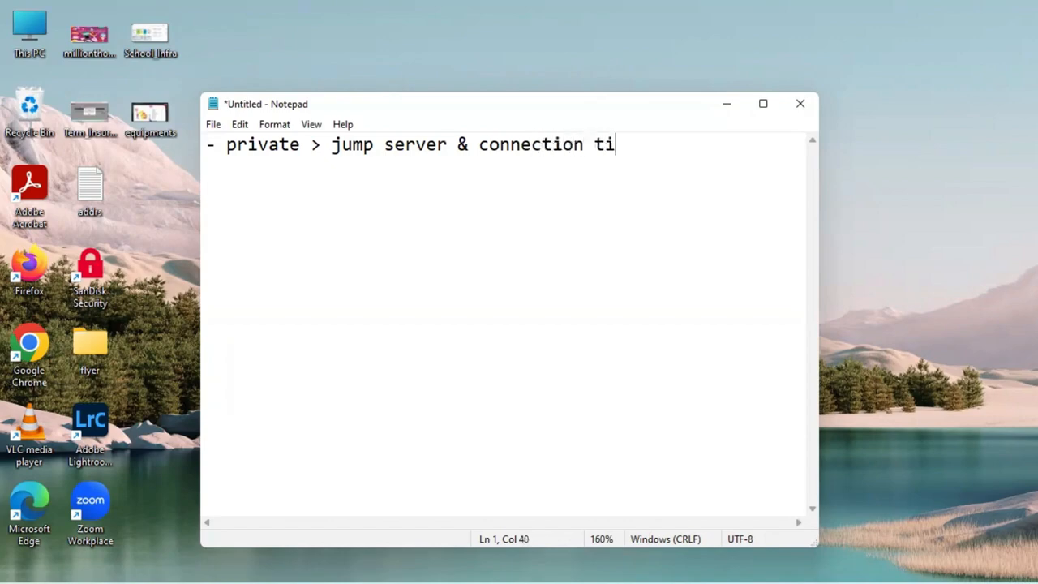
type("meoput")
key("BackSpace")
key("BackSpace")
key("BackSpace")
key("BackSpace")
type("out.")
Add a second bullet line reading "- ec2 instnace SSM agent" to the note.
key("Return")
type("- ")
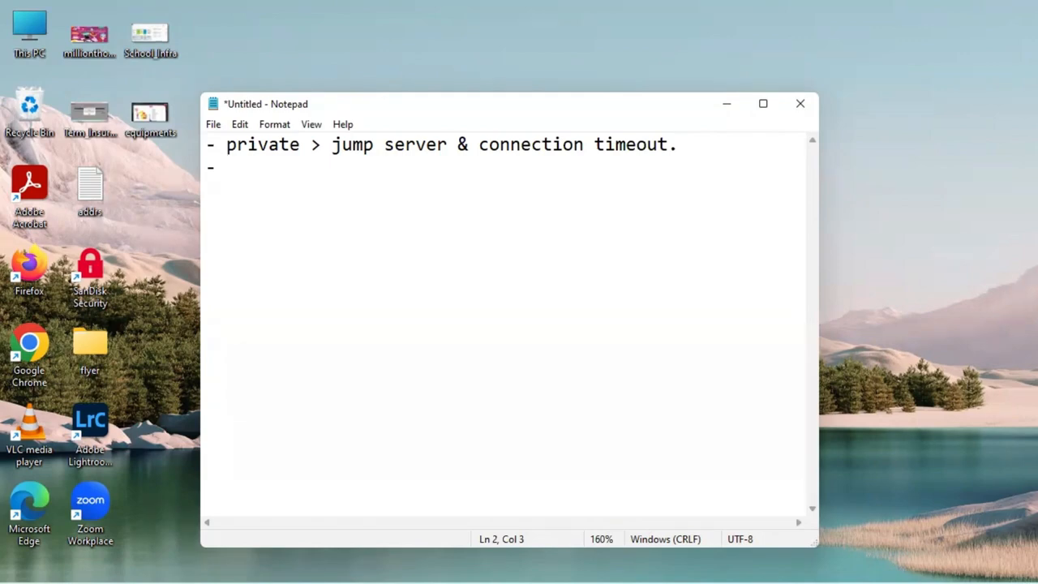
type("ec2 instnace")
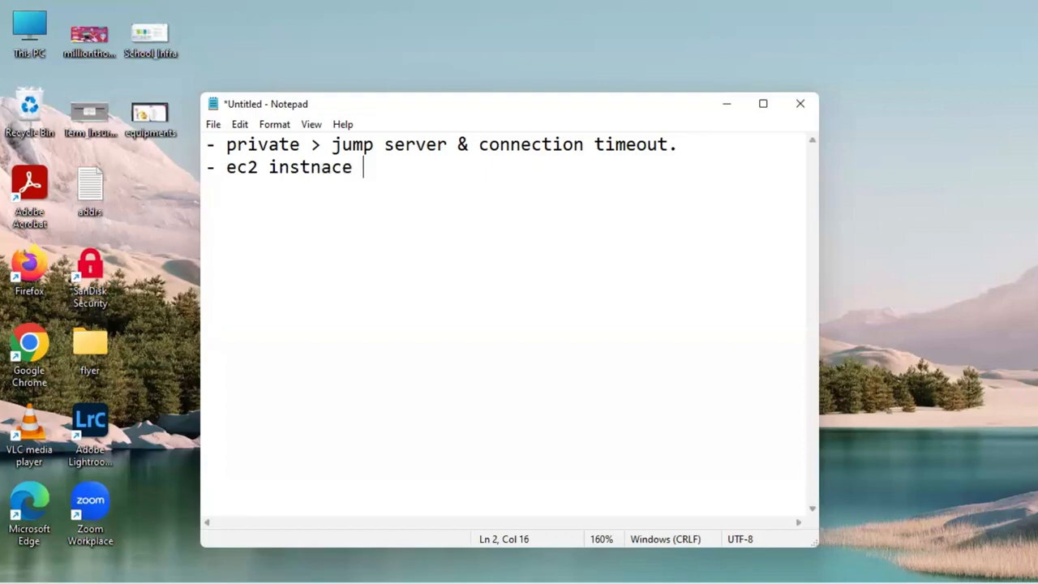
type("SSM age")
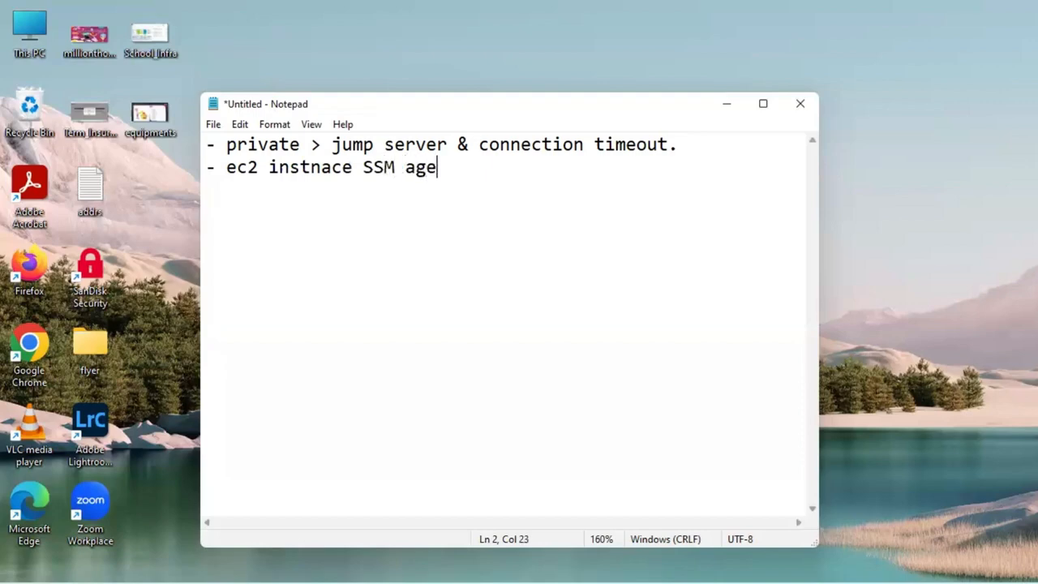
type("nt")
Switch to the AWS EC2 console in the browser and start the instance private-instance-project.
key("alt+Tab")
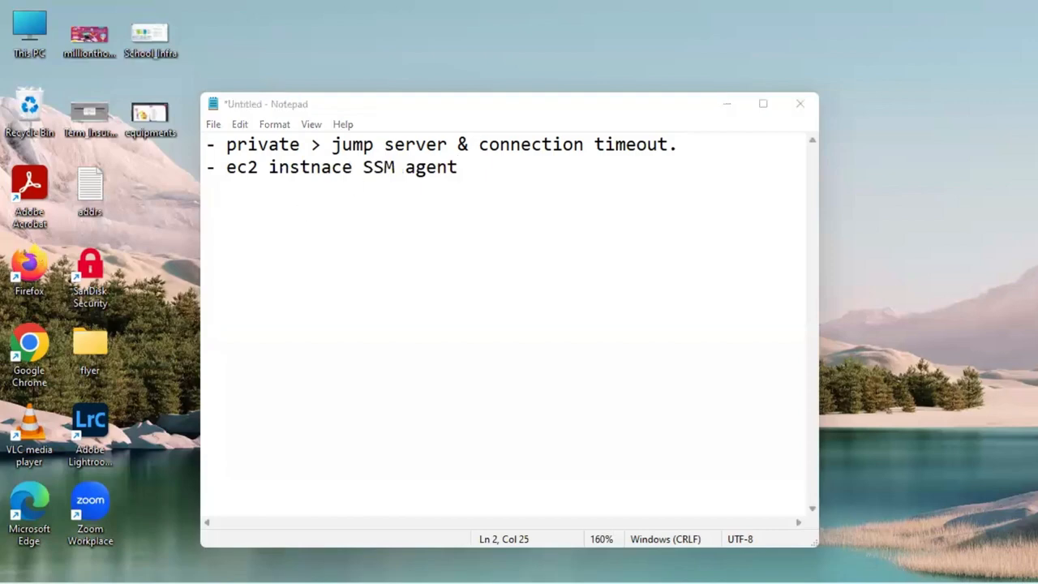
left_click(417, 130)
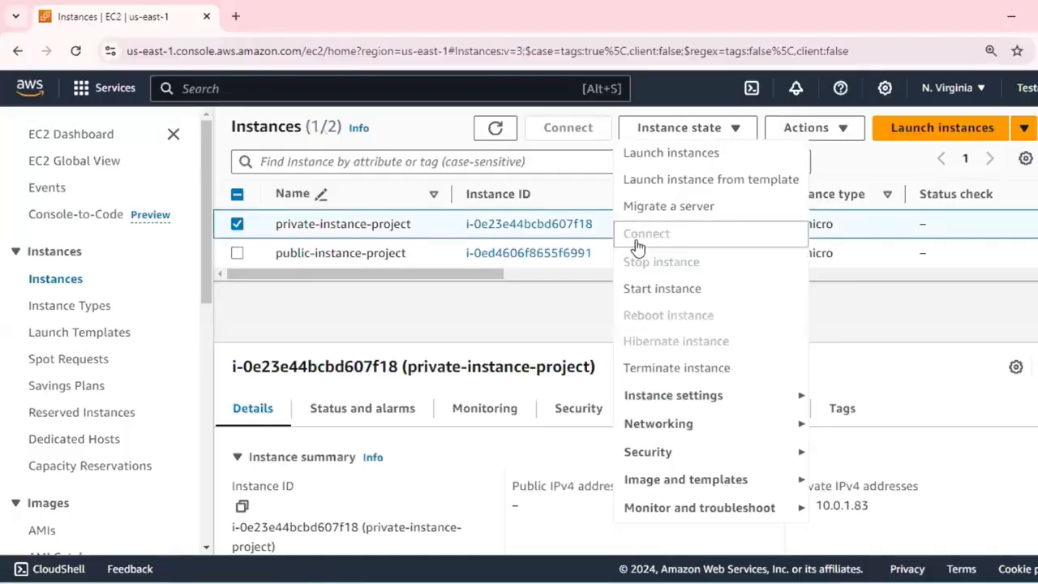
left_click(657, 290)
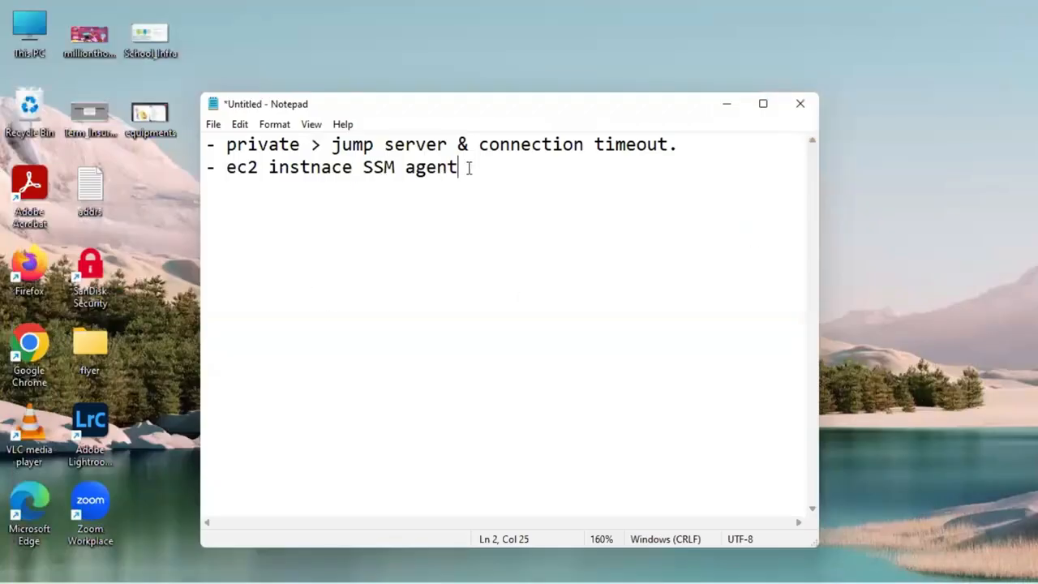
Back in the Notepad note, add a third bullet line reading "- IAM role and policy".
key("Return")
type("- IAM role ")
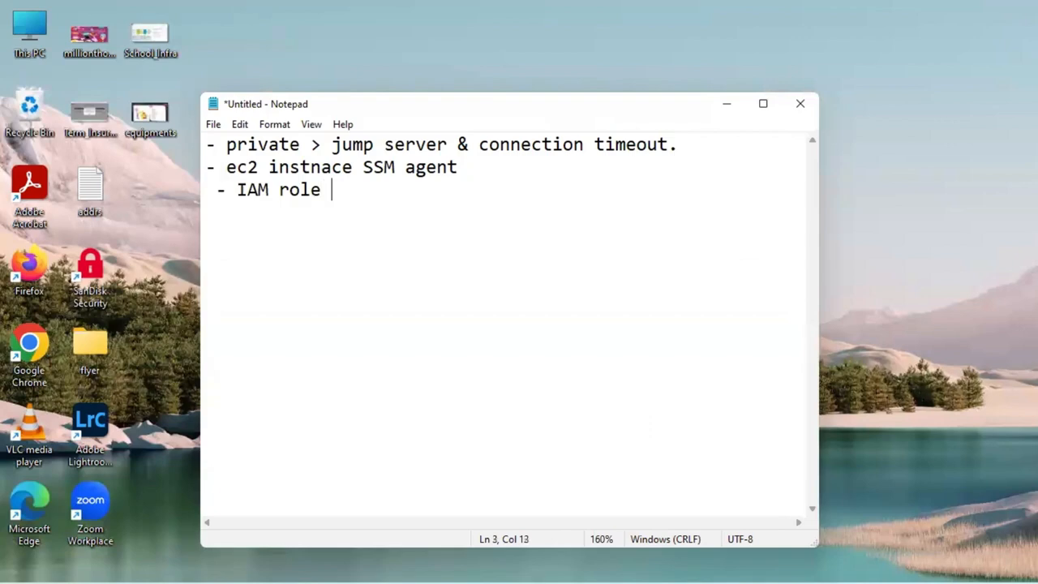
type("and policy")
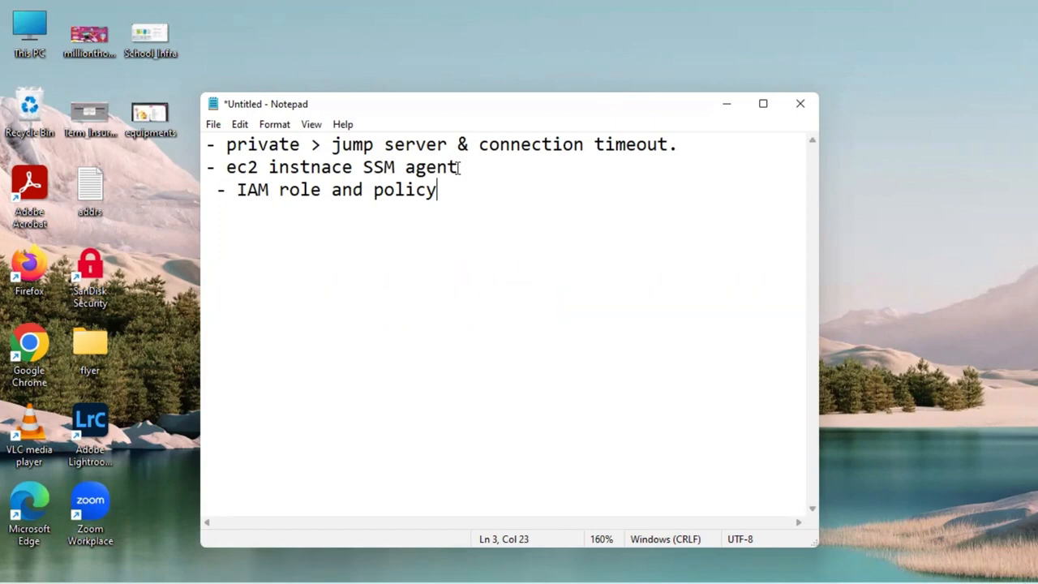
Minimize the note, switch to the EC2 instances list in the browser and start public-instance-project.
left_click(728, 105)
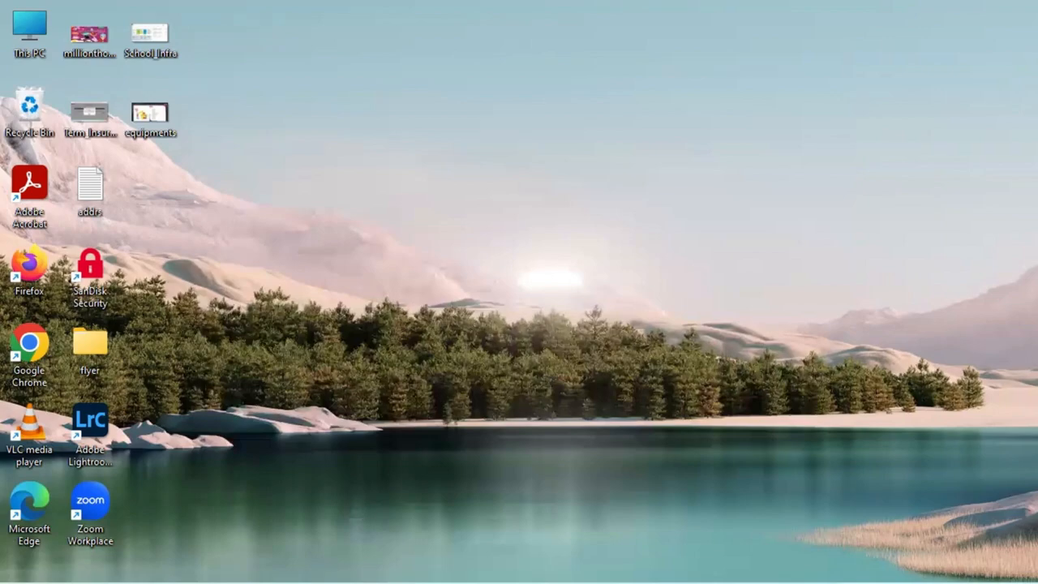
mouse_move(303, 582)
left_click(303, 523)
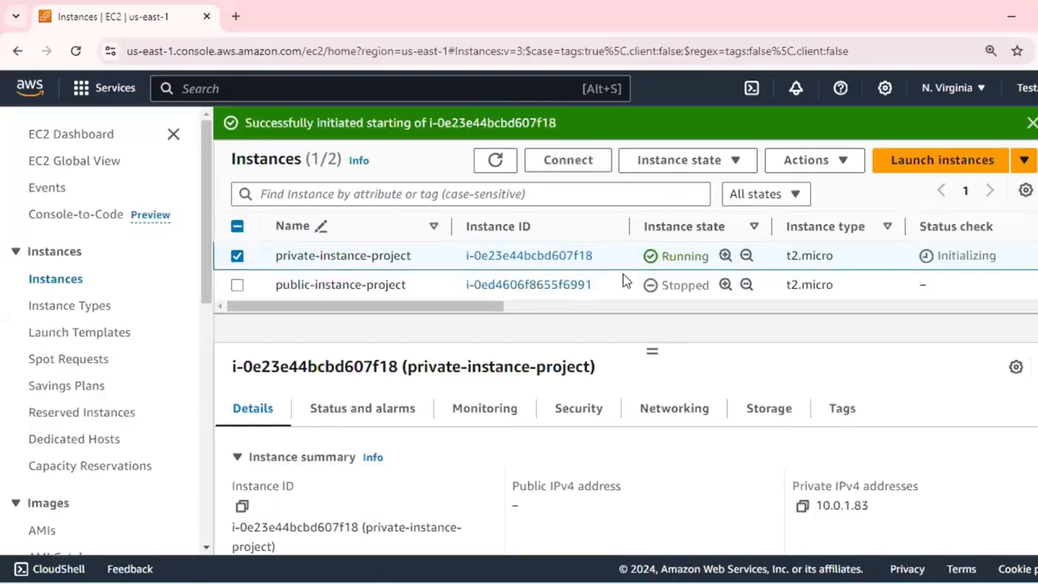
left_click(622, 280)
right_click(623, 274)
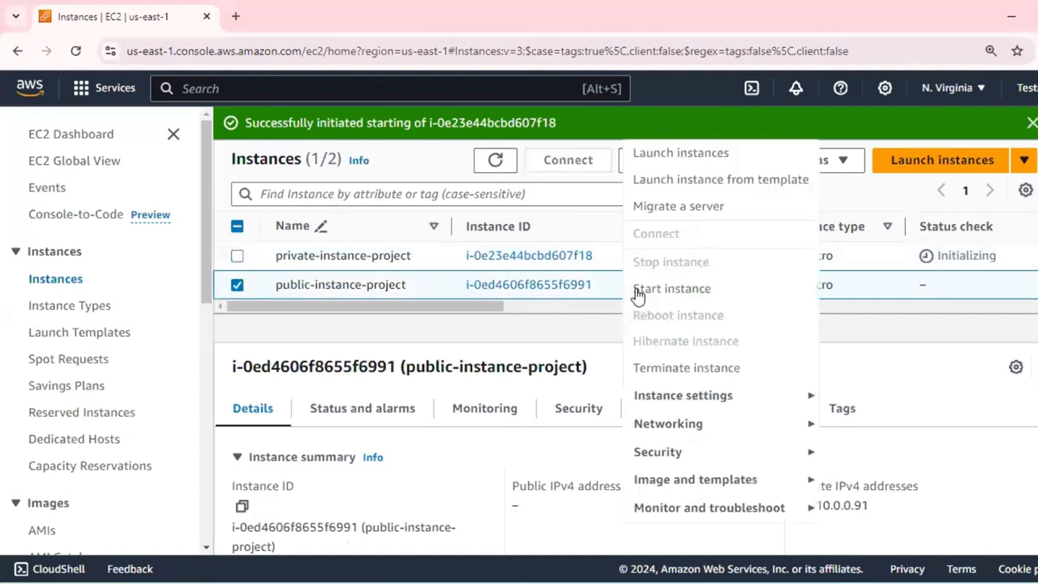
key("Escape")
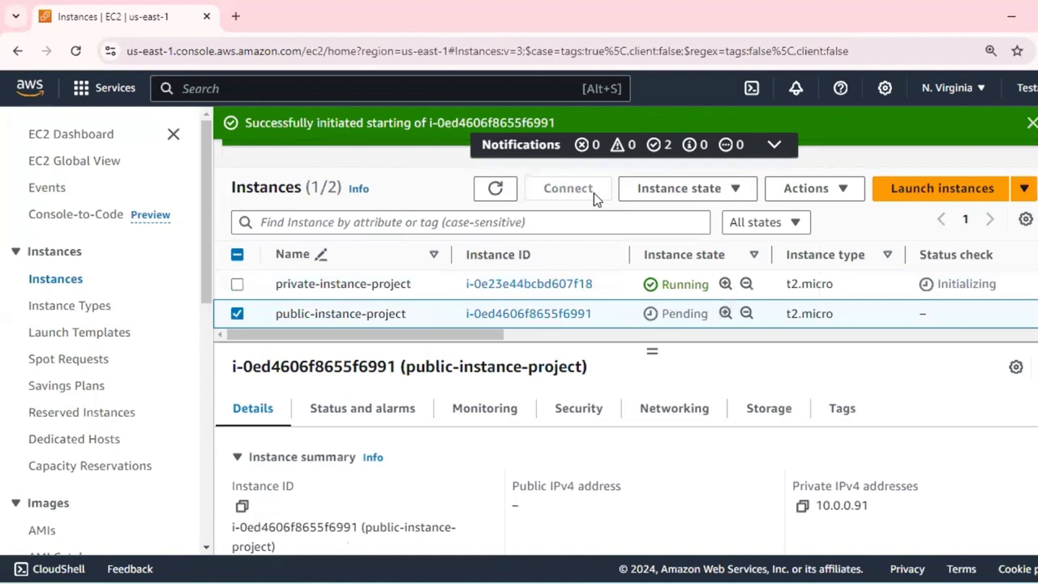
Open the connection page of private-instance-project and view its Session Manager option.
left_click(624, 289)
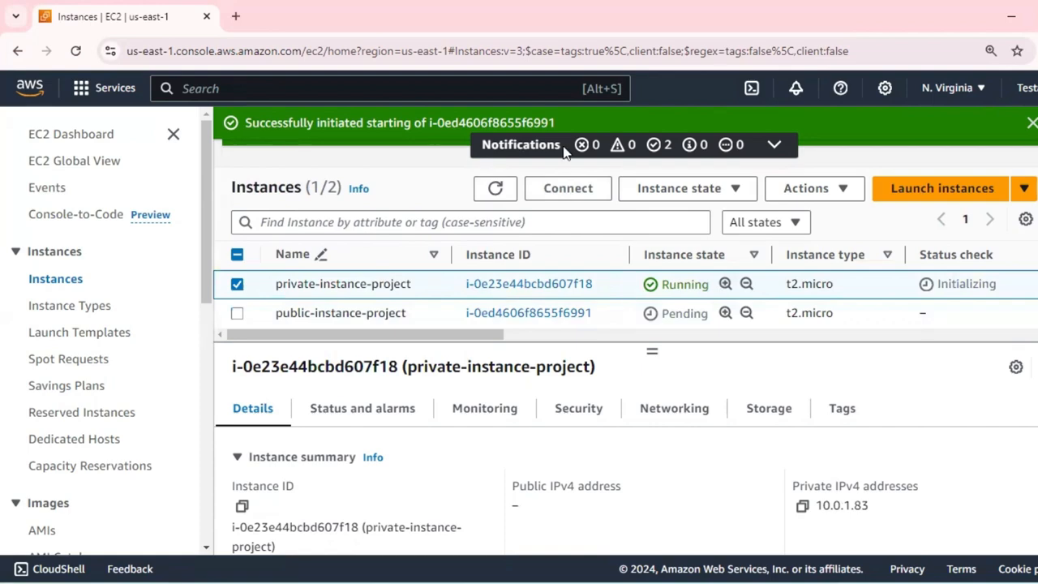
left_click(584, 191)
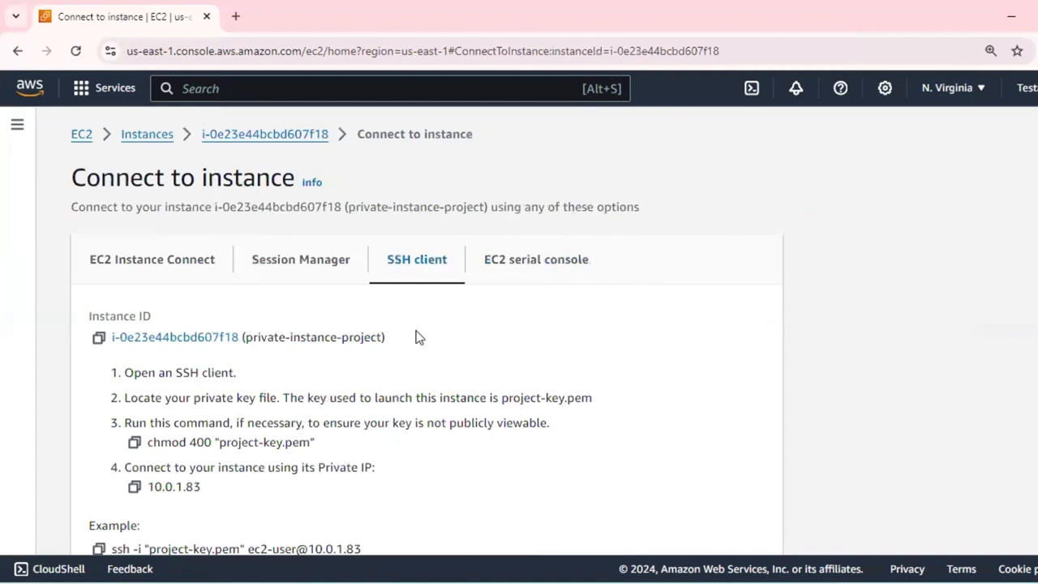
left_click(295, 269)
scroll(603, 316, "down", 1)
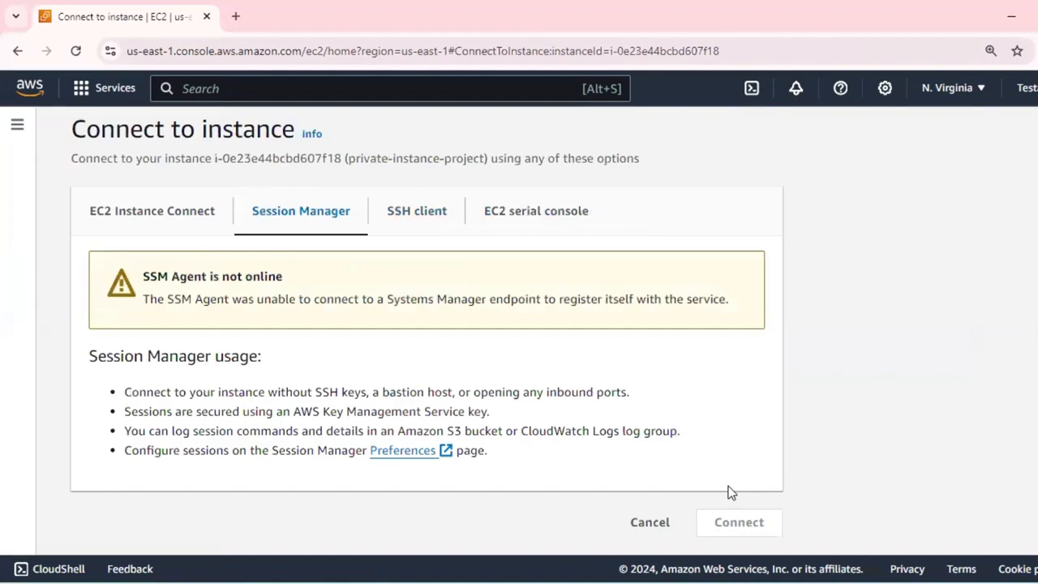
Capture the connection options area as a screenshot and highlight Session Manager and Connect in yellow.
key("Print")
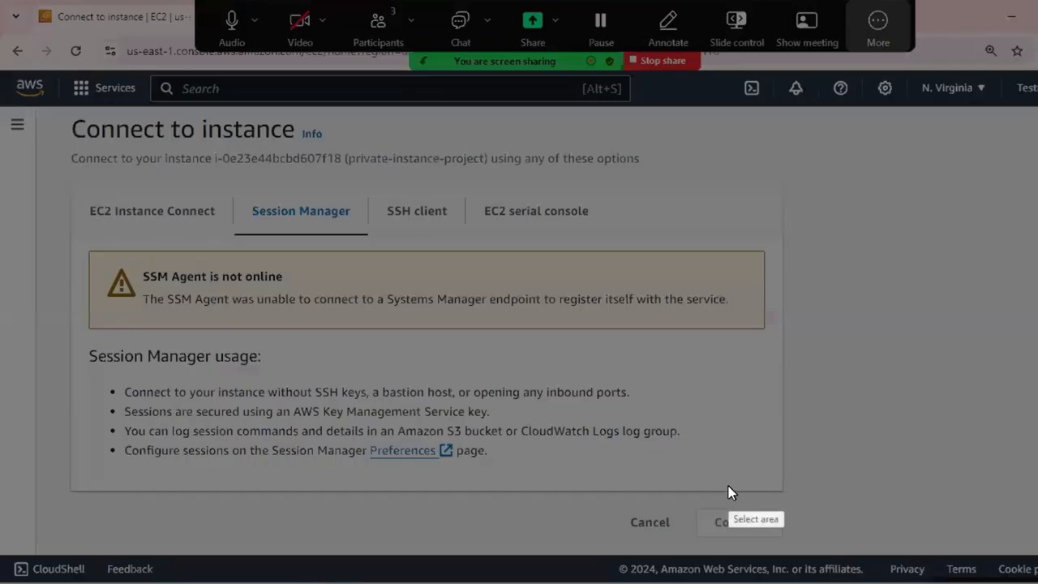
mouse_move(234, 193)
left_mouse_down()
mouse_move(355, 235)
mouse_move(570, 459)
mouse_move(915, 548)
left_mouse_up()
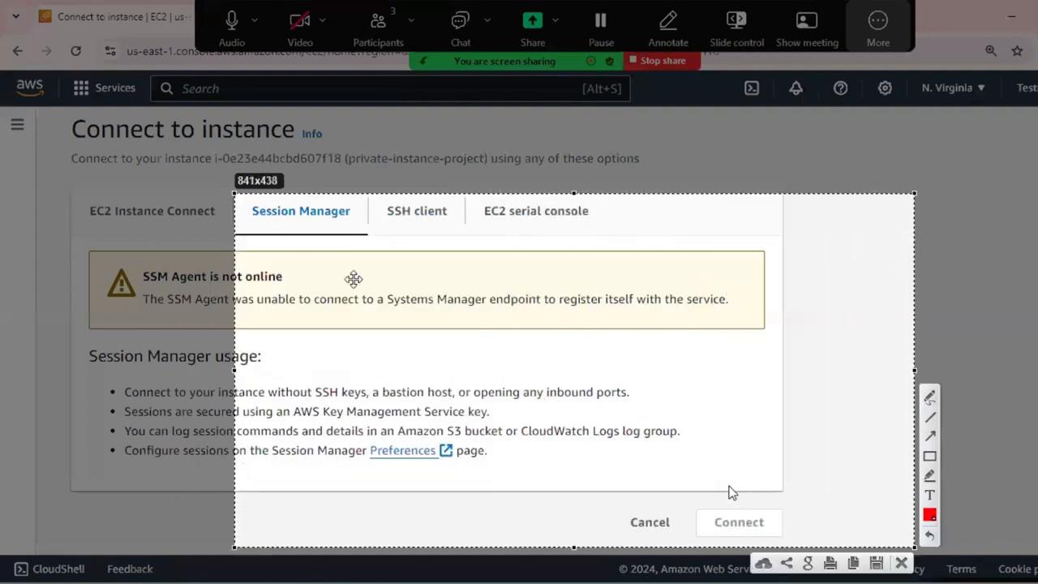
left_click_drag(238, 193, 75, 175)
left_click(930, 477)
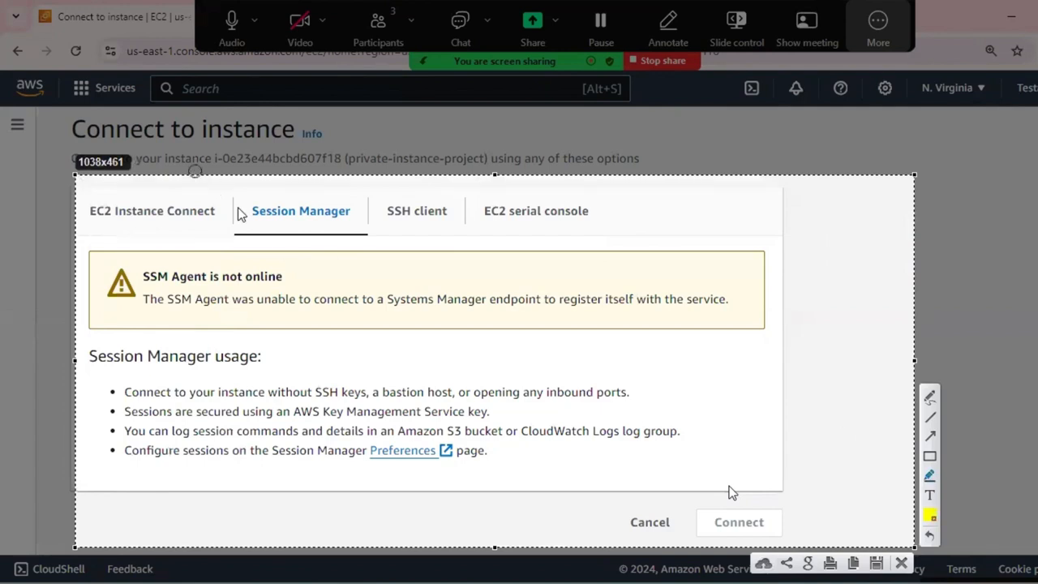
left_click_drag(252, 211, 342, 210)
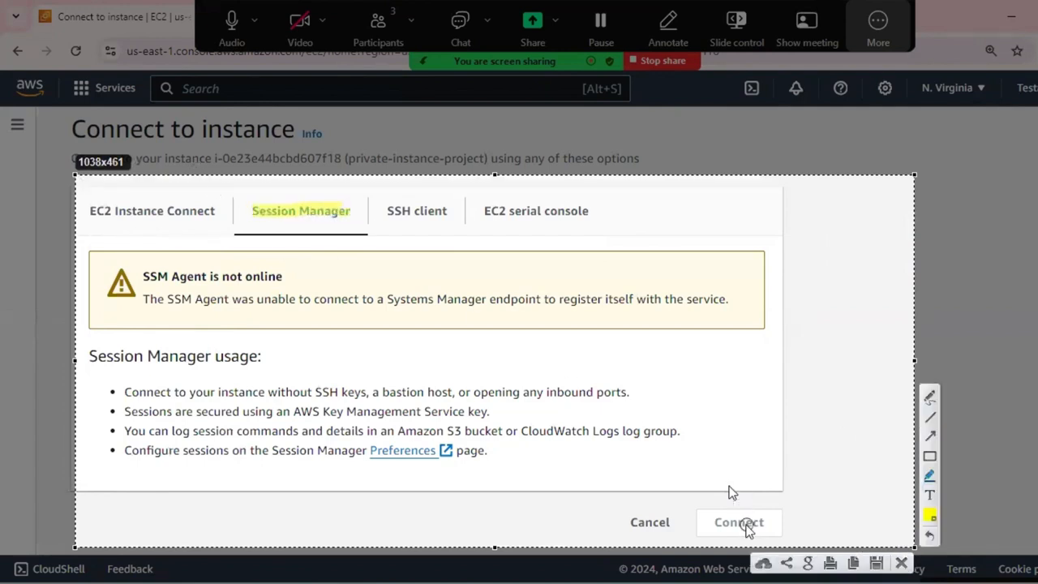
left_click_drag(714, 524, 775, 523)
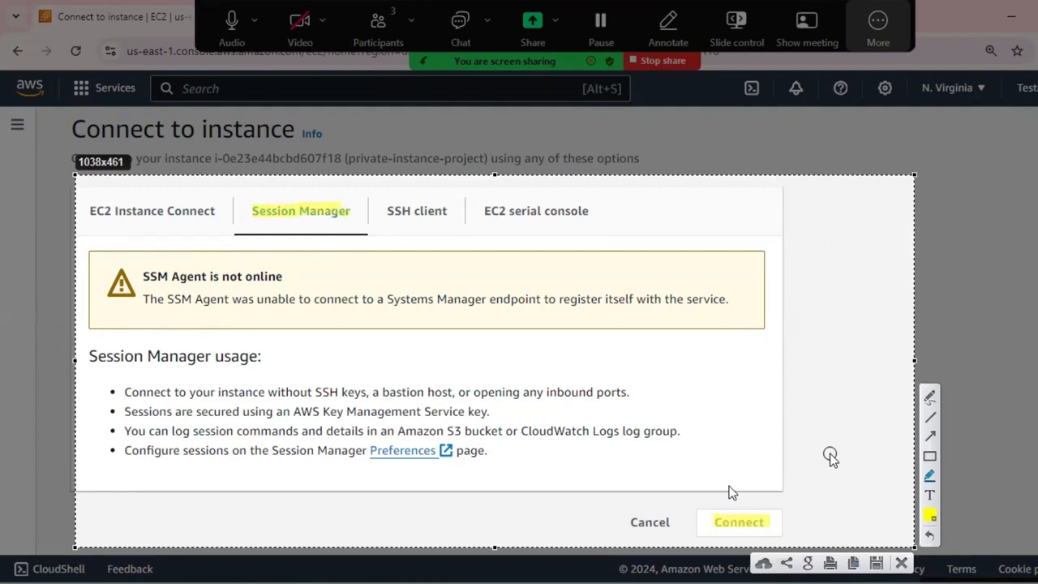
Draw red rectangles around Connect and SSH client on the screenshot.
left_click(929, 455)
left_click_drag(691, 495, 793, 549)
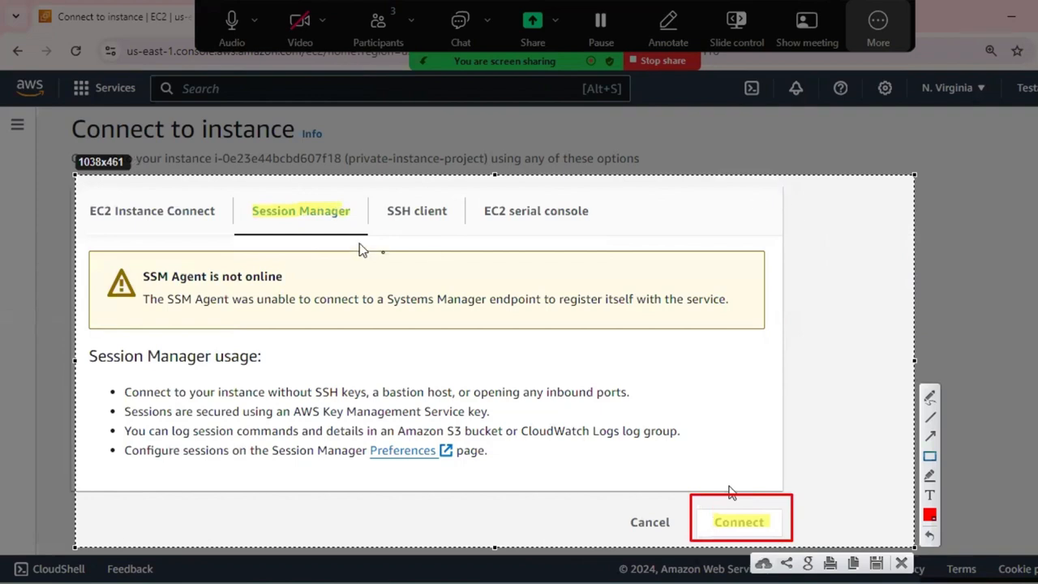
mouse_move(379, 192)
left_mouse_down()
mouse_move(454, 243)
mouse_move(461, 230)
left_mouse_up()
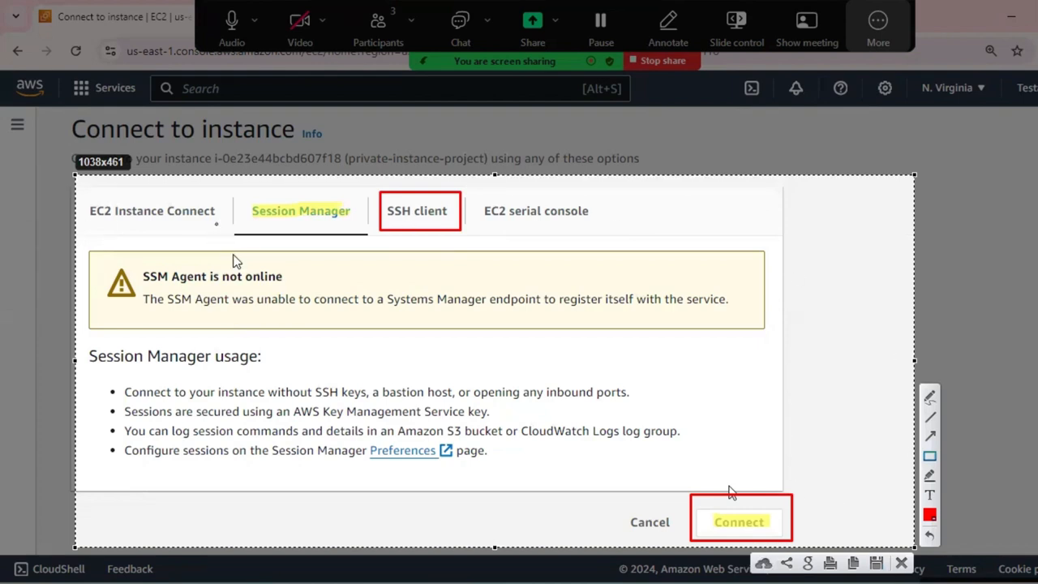
Highlight EC2 Instance Connect and draw yellow check marks over Session Manager, SSH client and EC2 serial console.
left_click(930, 475)
mouse_move(85, 213)
left_mouse_down()
mouse_move(213, 211)
mouse_move(349, 182)
left_mouse_up()
left_click_drag(378, 245, 450, 162)
mouse_move(505, 227)
left_mouse_down()
mouse_move(567, 221)
mouse_move(604, 195)
left_mouse_up()
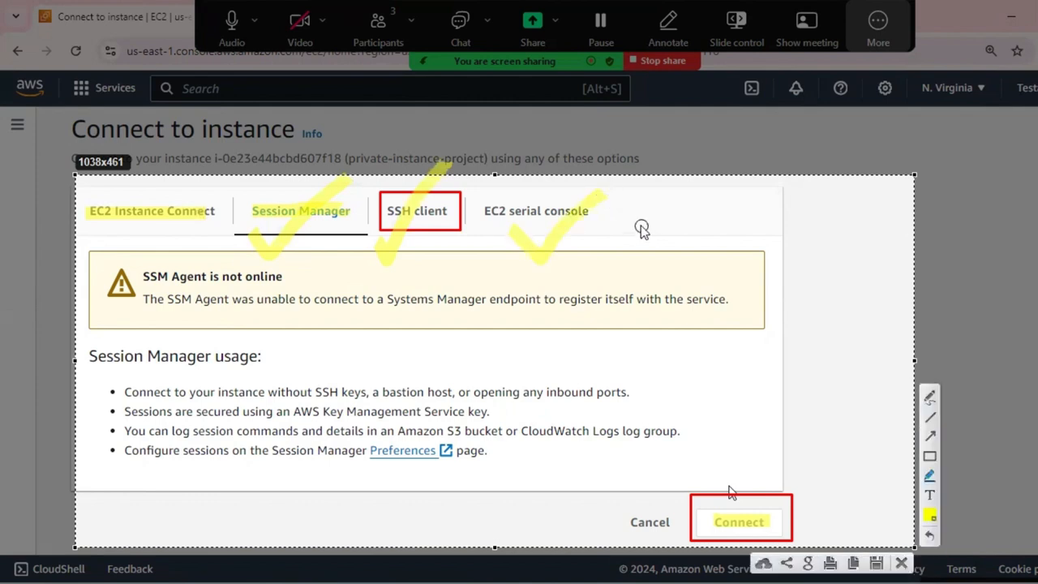
Draw one red rectangle around Session Manager and SSH client together, and another around "serial console".
left_click(929, 456)
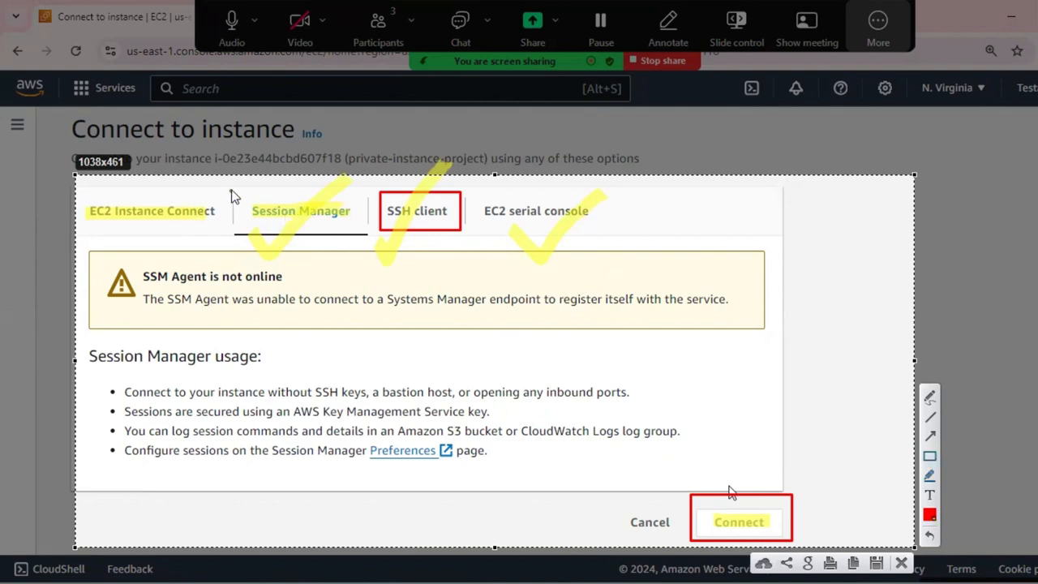
mouse_move(232, 188)
left_mouse_down()
mouse_move(249, 211)
mouse_move(487, 255)
mouse_move(469, 240)
left_mouse_up()
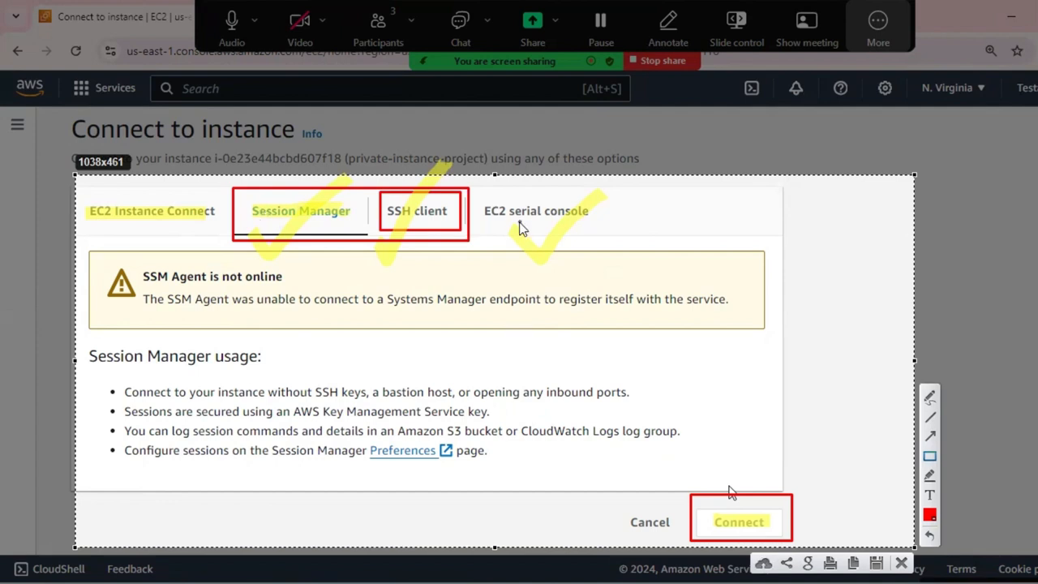
mouse_move(506, 197)
left_mouse_down()
mouse_move(479, 209)
mouse_move(550, 241)
mouse_move(602, 224)
left_mouse_up()
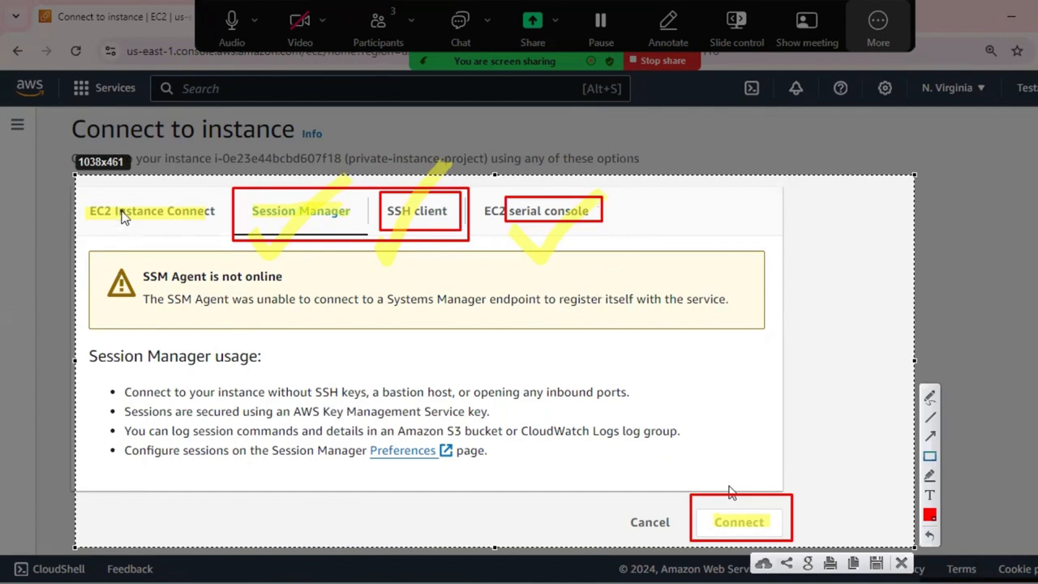
Draw a yellow check mark over EC2 Instance Connect, then close the annotated screenshot without saving it.
left_click(930, 477)
left_click_drag(120, 232, 207, 184)
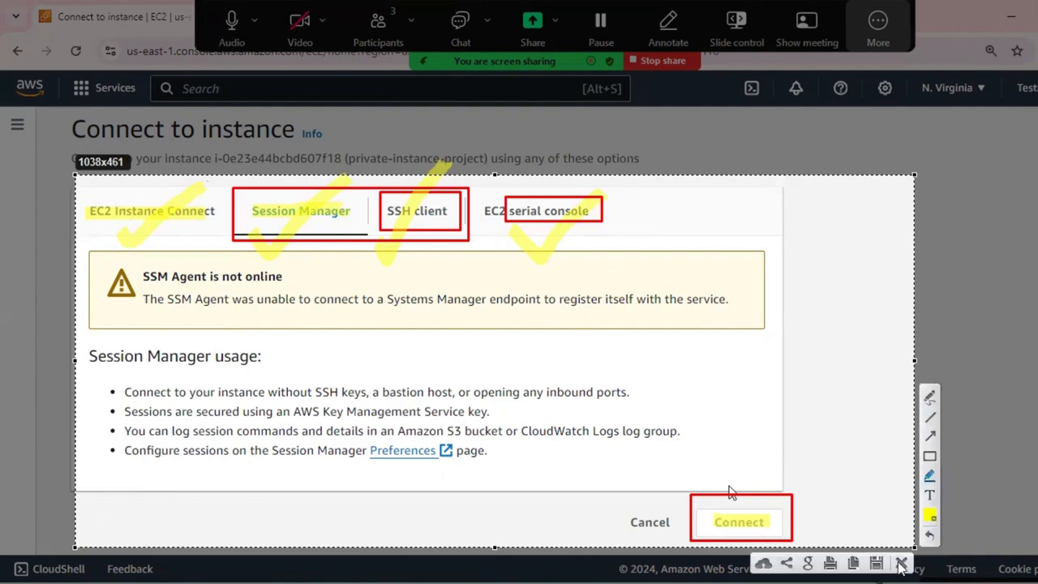
left_click(903, 563)
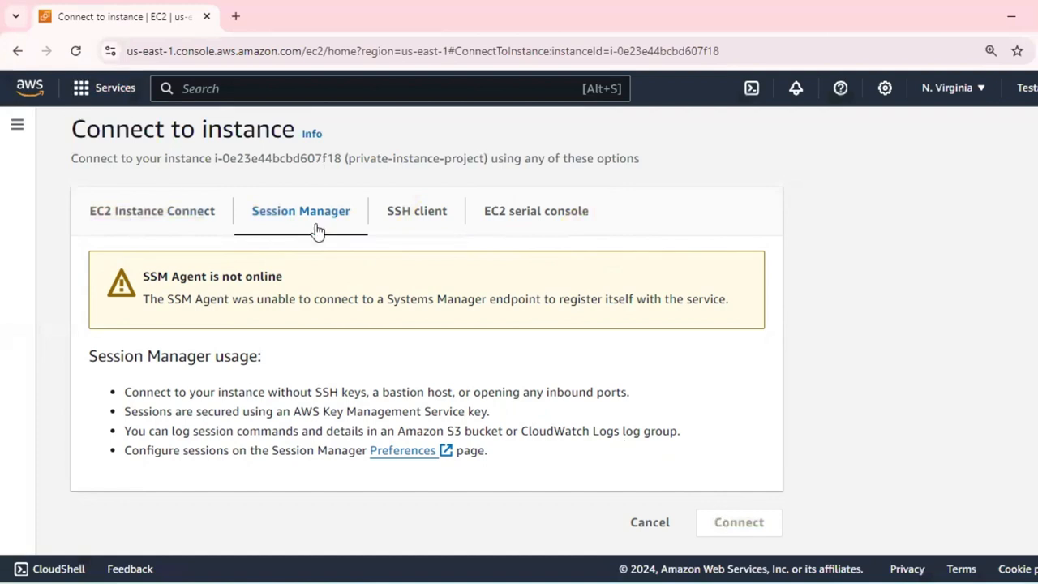
Open the connection page of public-instance-project from the instances list and examine the SSM Agent notice under Session Manager.
scroll(212, 152, "up", 1)
left_click(148, 136)
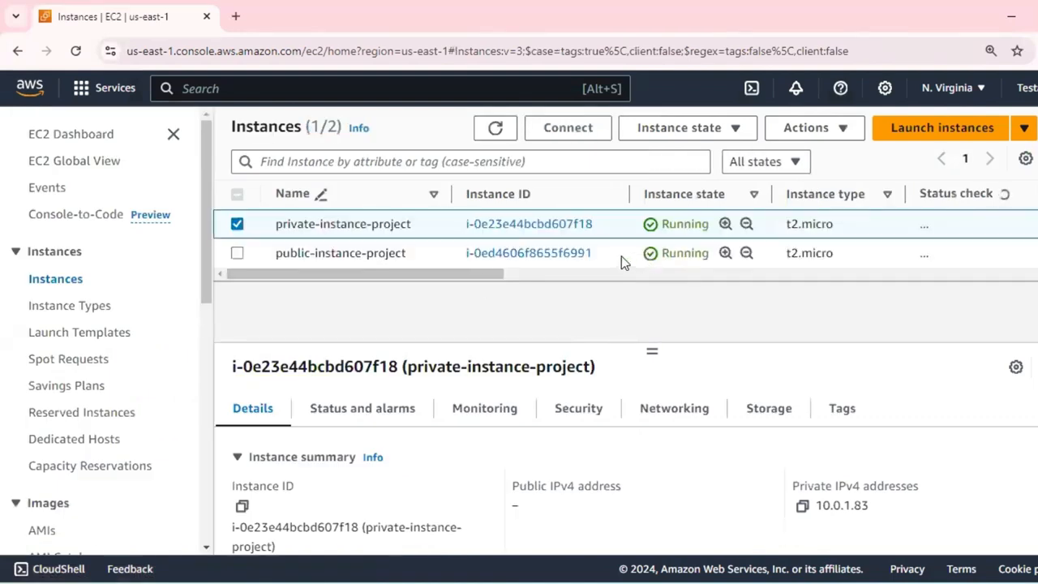
left_click(621, 255)
left_click(590, 129)
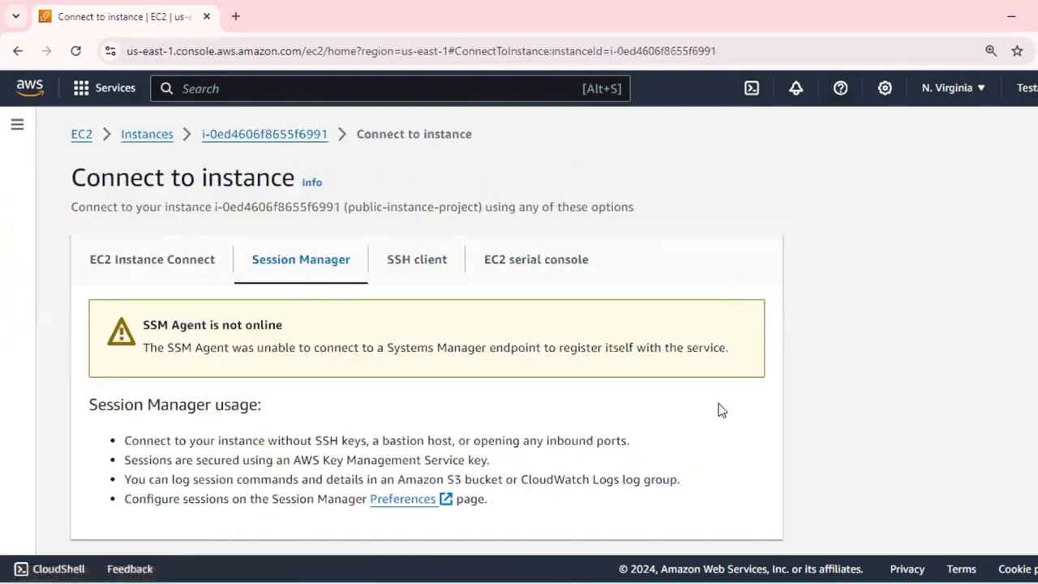
scroll(744, 365, "down", 1)
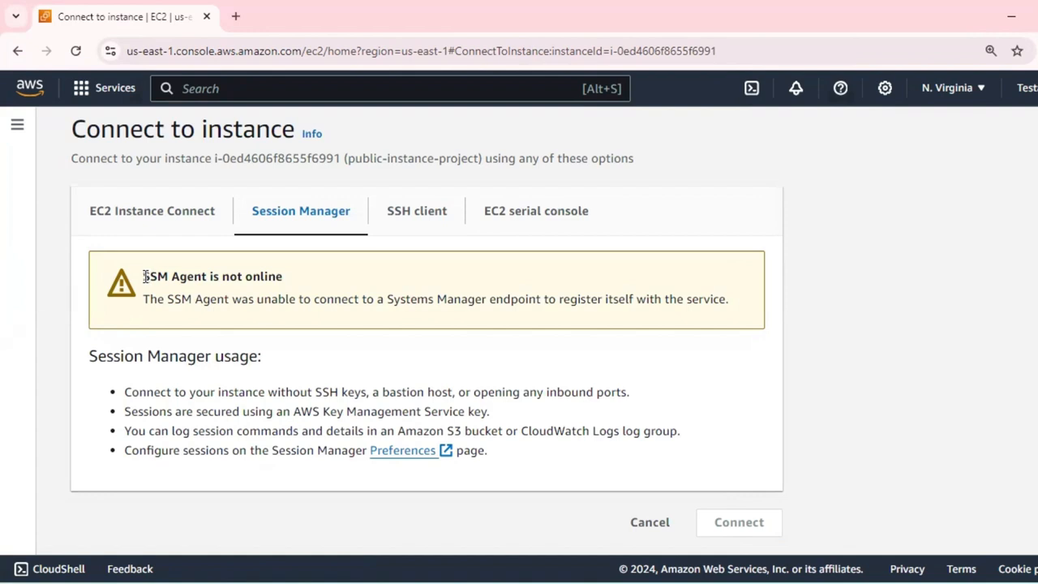
left_click_drag(144, 277, 237, 275)
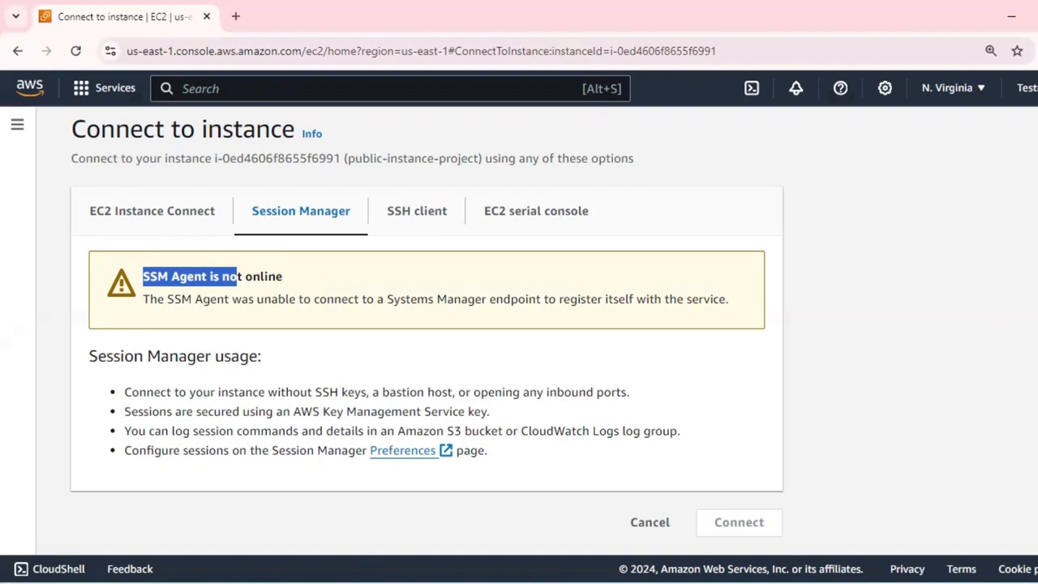
Switch to the Notepad notes and add a dashed separator line below them, leaving one blank line in between.
key("alt+Tab")
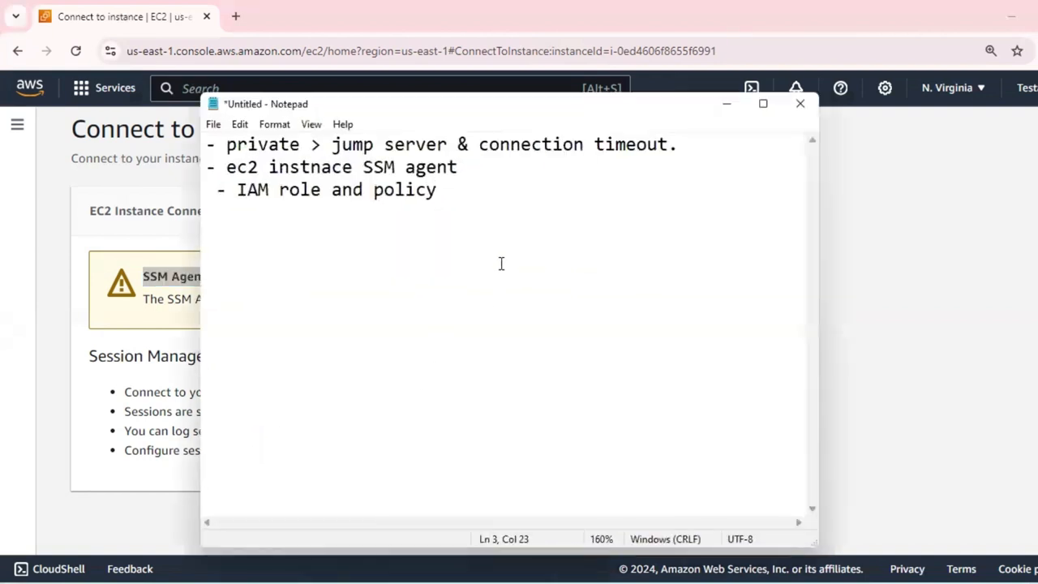
key("Return")
key("Return")
type("-----------------------------------")
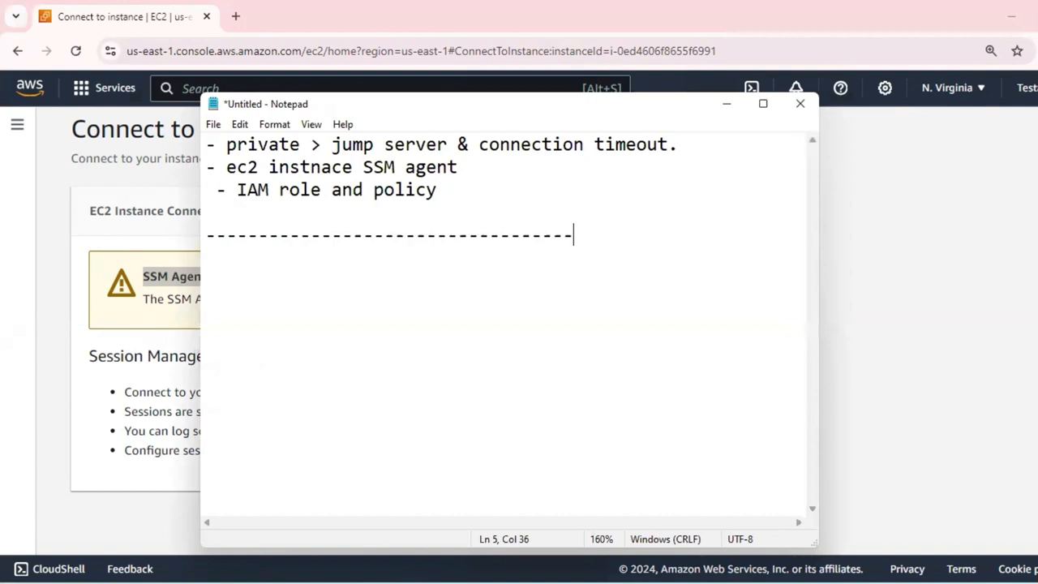
Add the numbered item "1. IAM role" on a new line under the dashed separator.
key("Return")
type("1.")
type(" IAM tole")
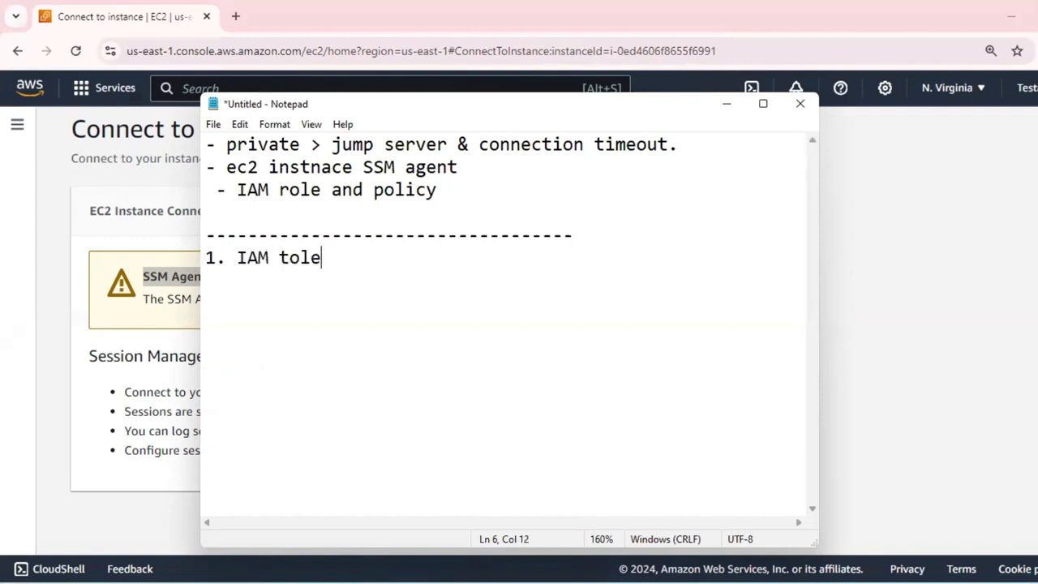
key("BackSpace")
key("BackSpace")
key("BackSpace")
key("BackSpace")
type("role")
Add the second item "2. policy - SSM agent policy" to the notes and minimize Notepad.
key("Return")
type("2. policy")
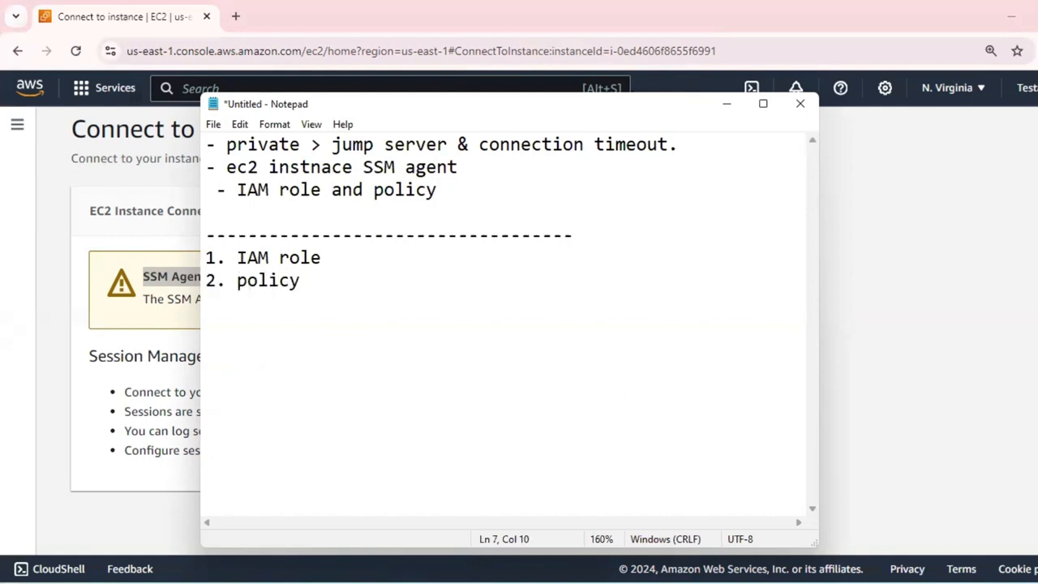
type(" - SSM agne")
key("BackSpace")
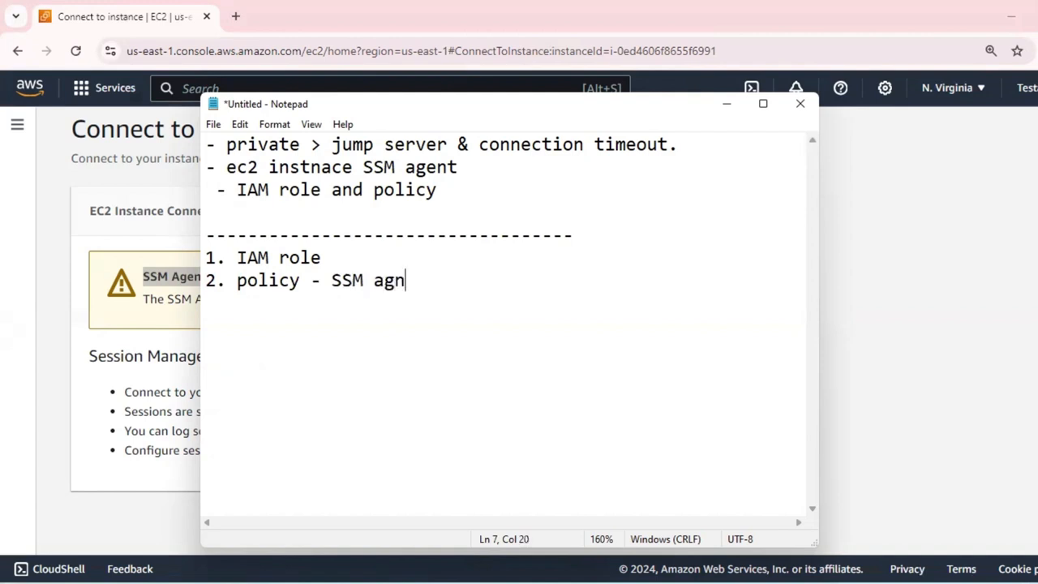
type("ent policy")
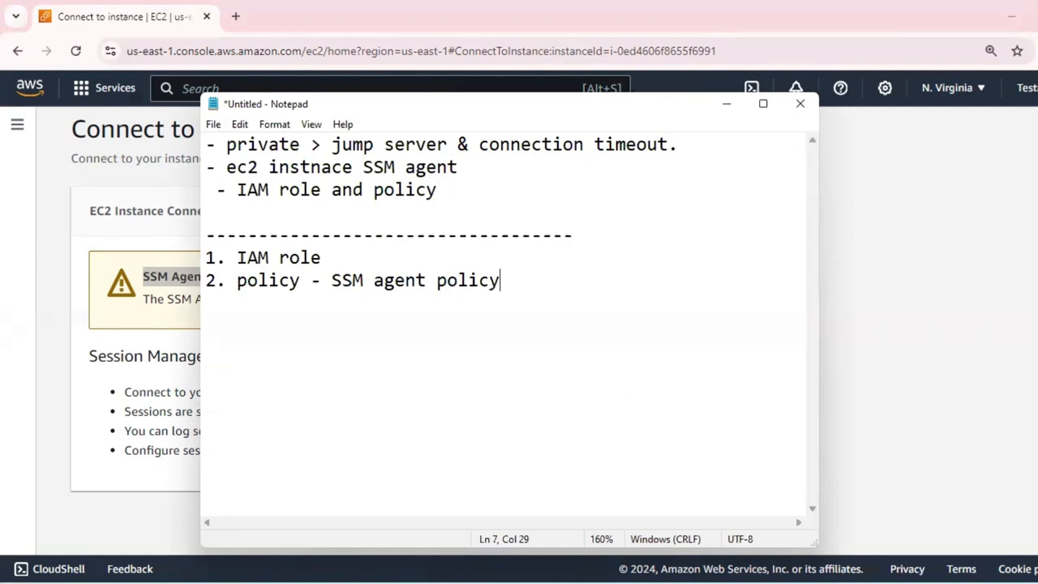
left_click(727, 105)
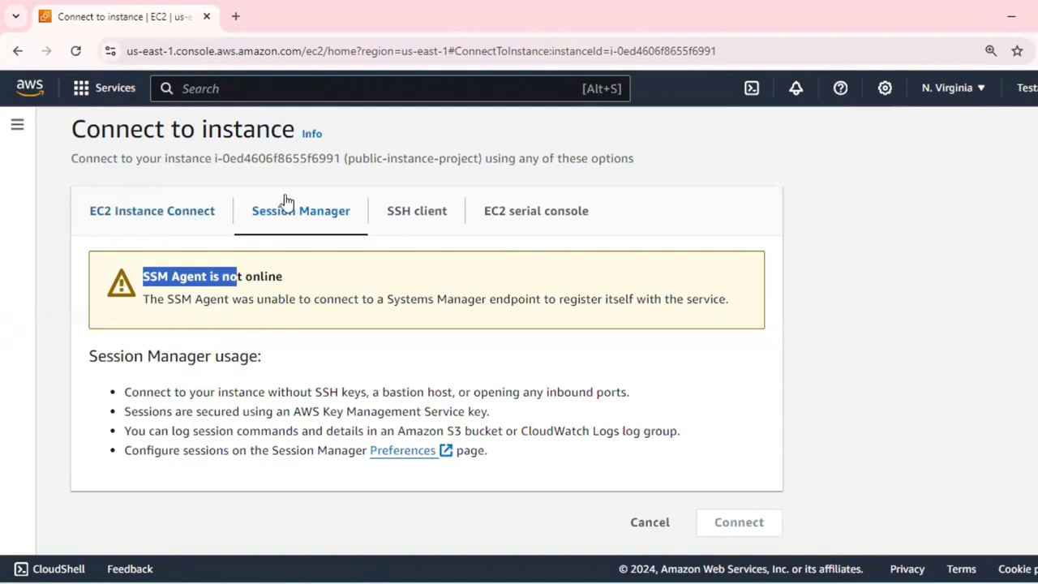
Return to the EC2 instances list, find the IAM service and open it in a new browser tab.
scroll(268, 166, "up", 1)
left_click(151, 136)
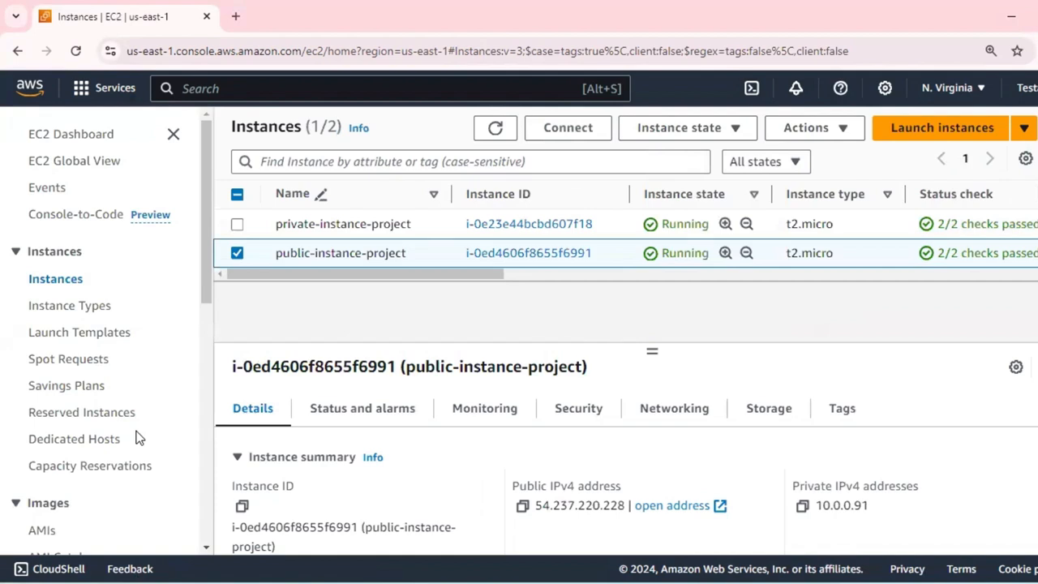
left_click(216, 86)
type("iAM")
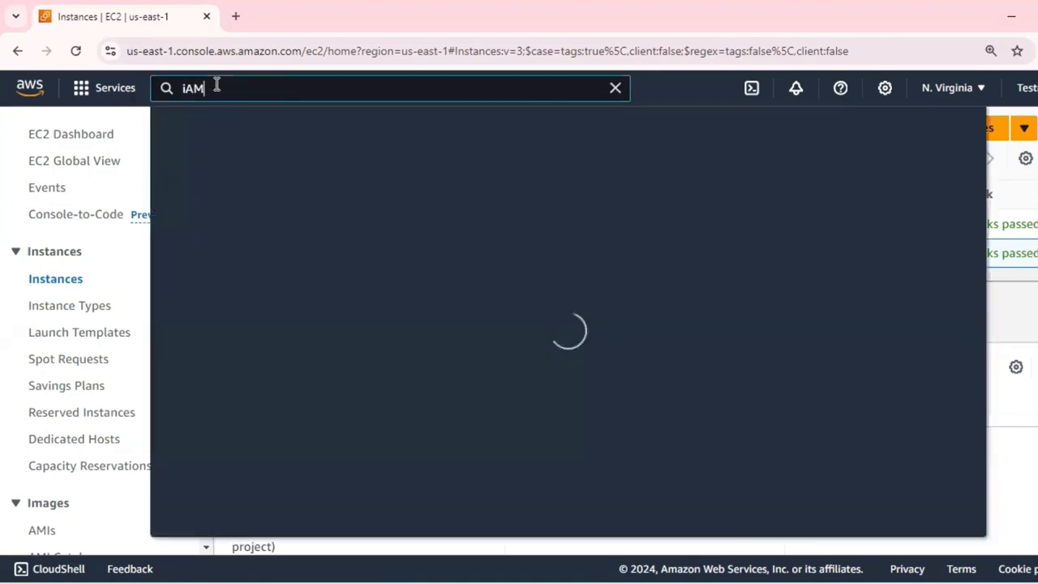
right_click(451, 227)
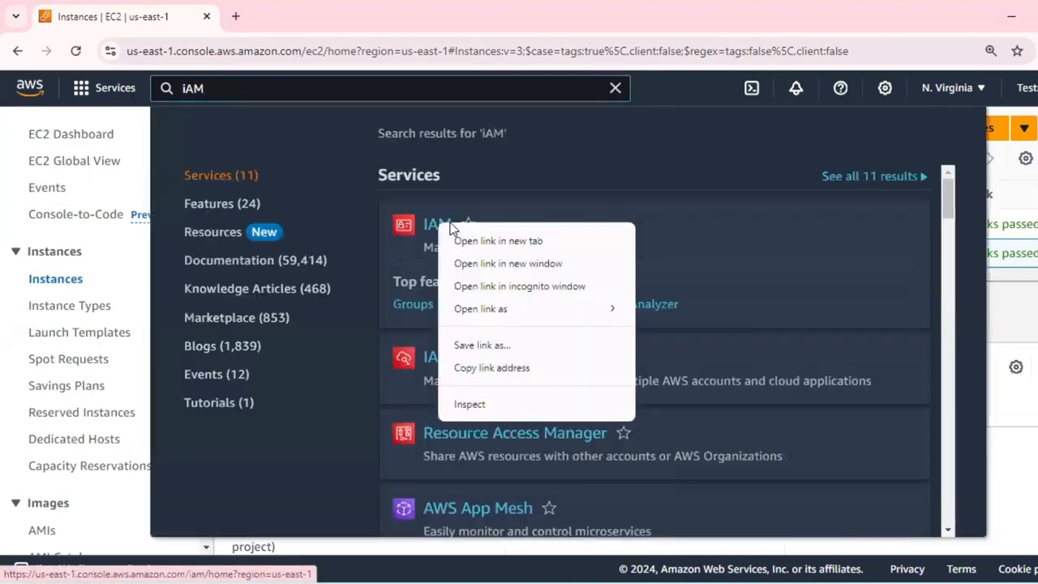
left_click(501, 241)
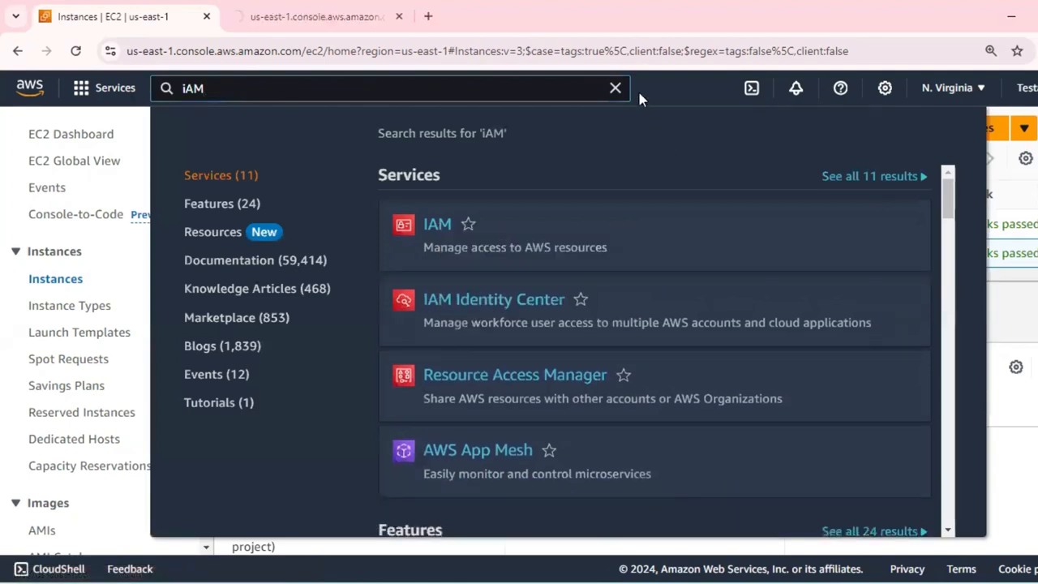
left_click(615, 88)
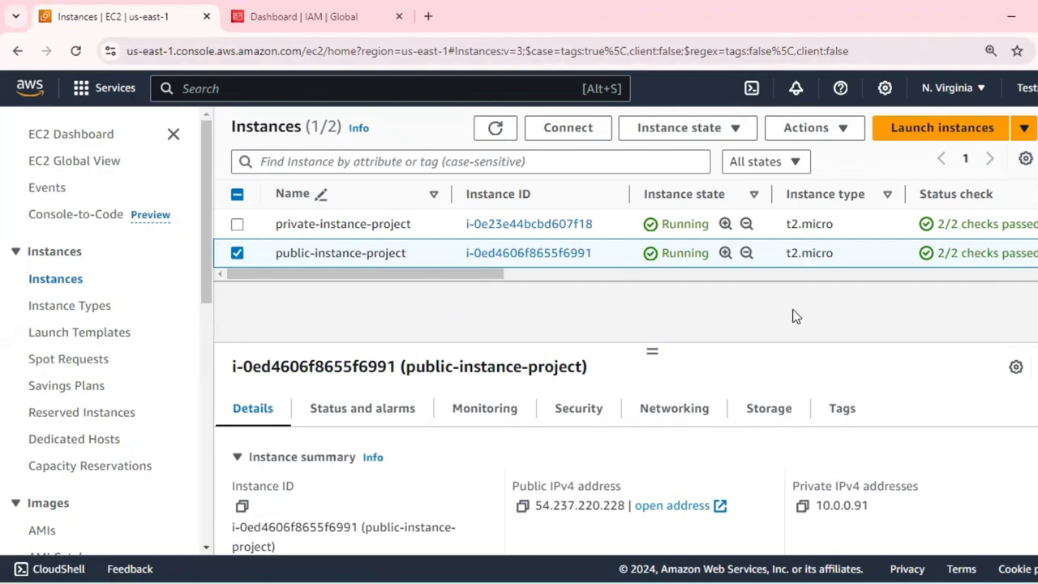
Switch to the IAM console, open its roles list and start creating a new role.
key("ctrl+Tab")
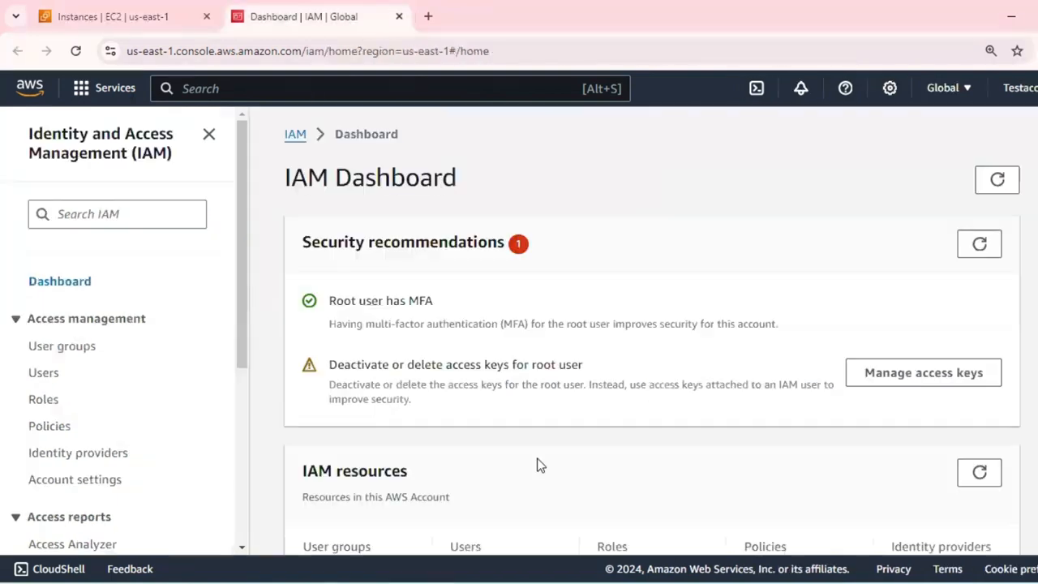
scroll(262, 325, "down", 2)
scroll(85, 372, "down", 1)
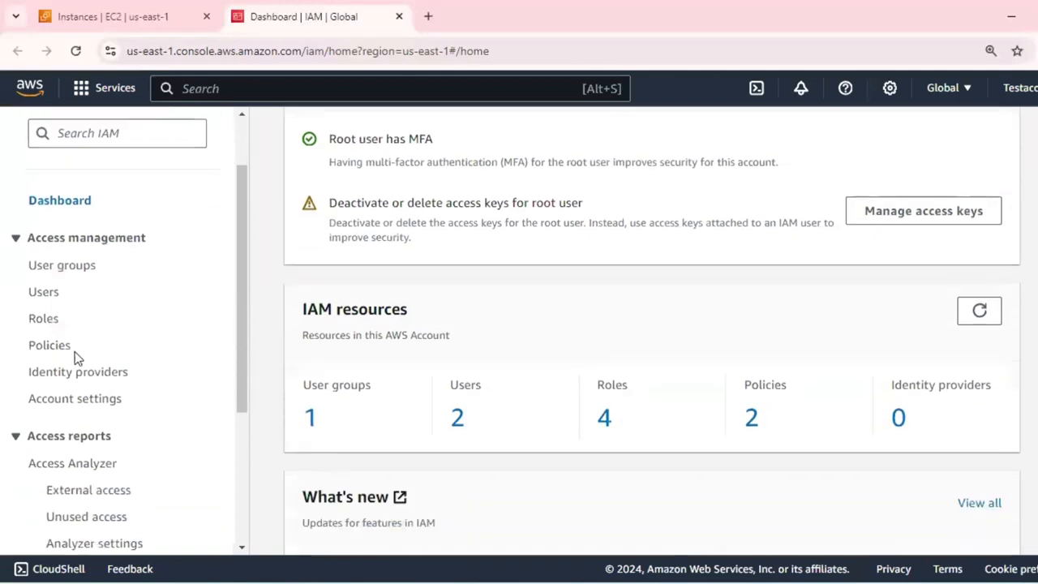
left_click(46, 321)
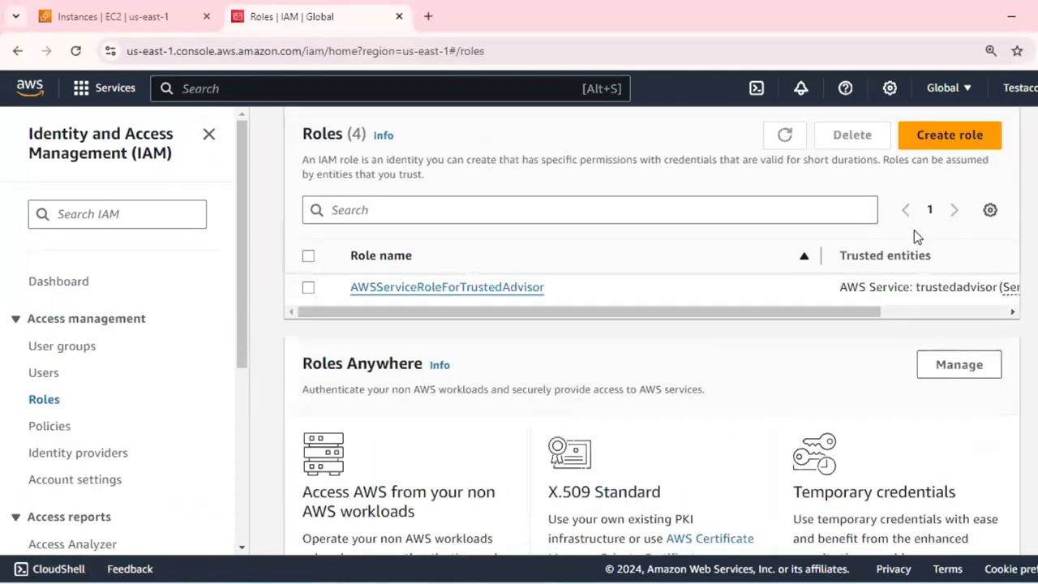
left_click(961, 135)
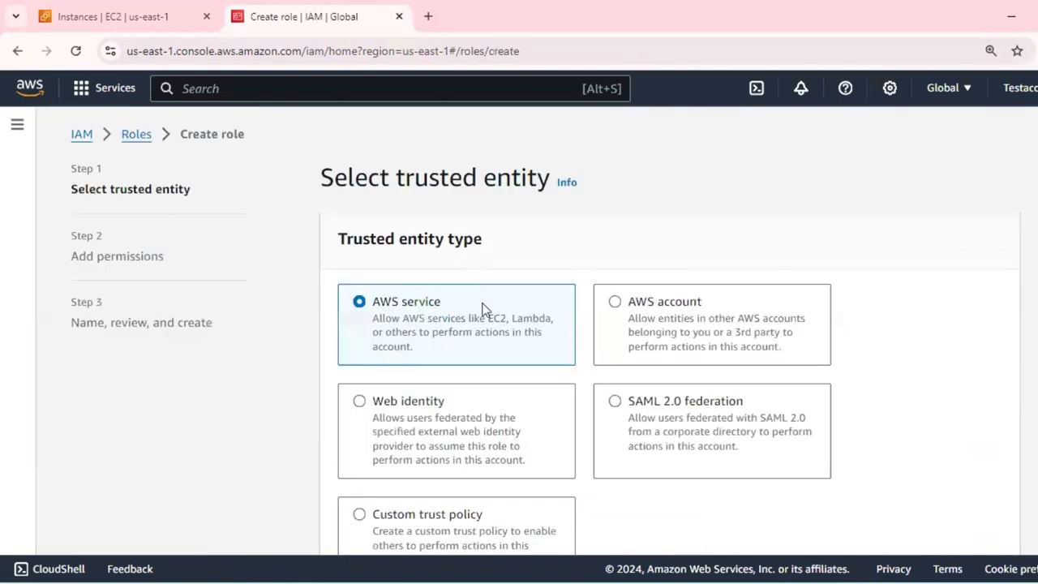
Keep AWS service as the trusted entity type and choose EC2 as the service or use case.
scroll(482, 308, "down", 2)
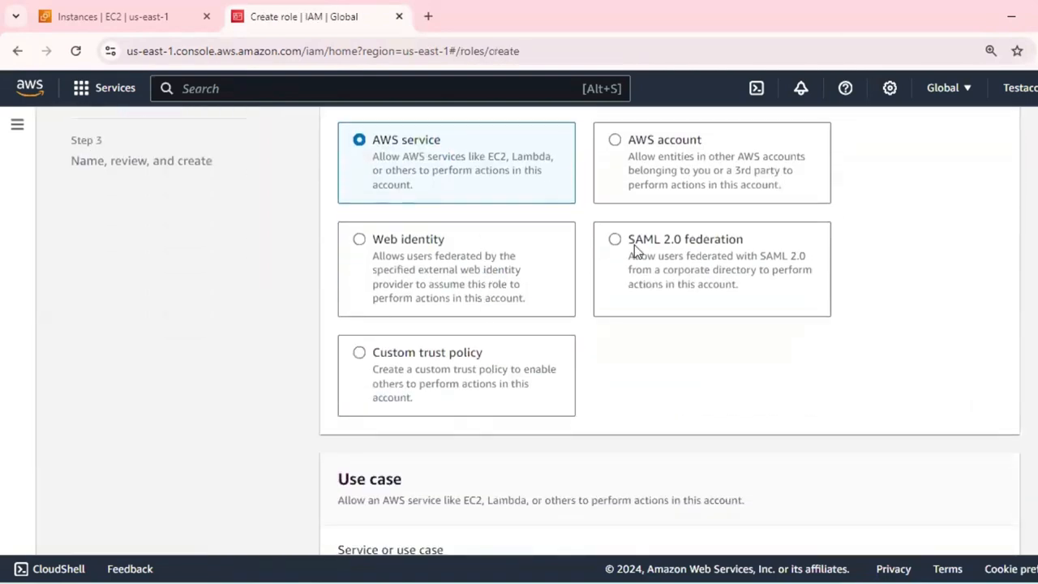
scroll(634, 245, "down", 1)
scroll(633, 251, "down", 1)
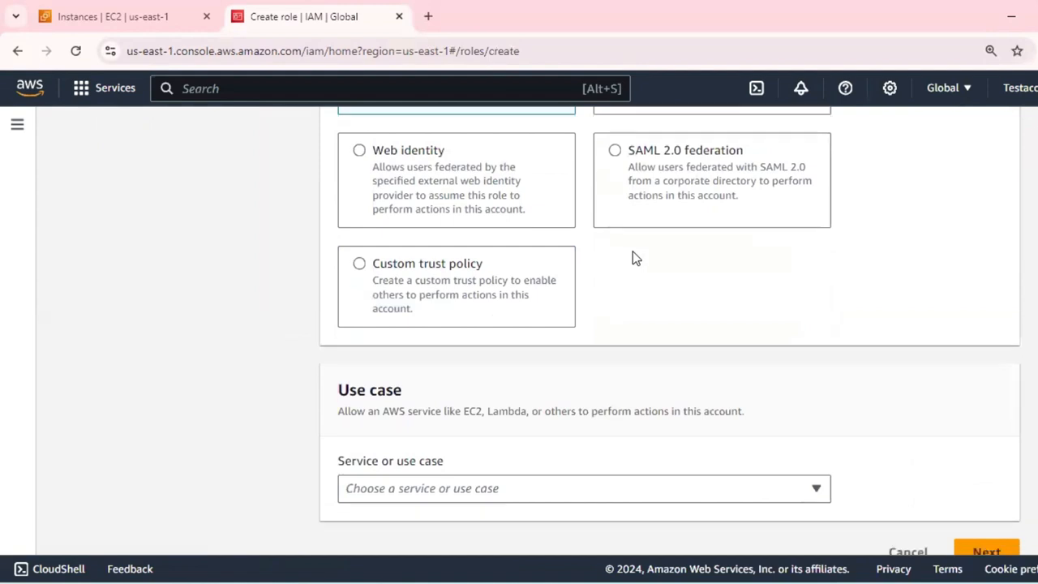
left_click(621, 461)
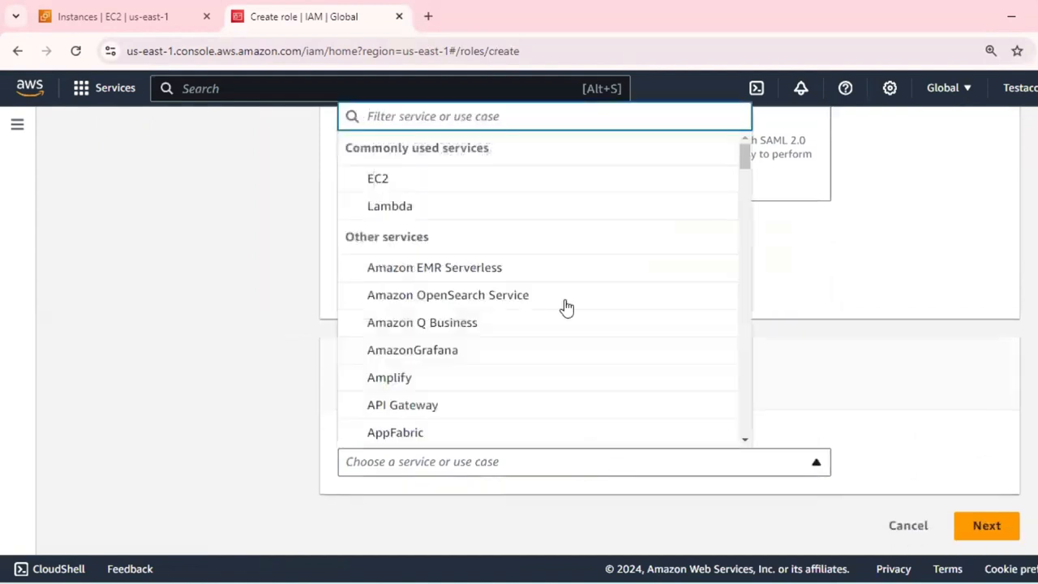
left_click(460, 177)
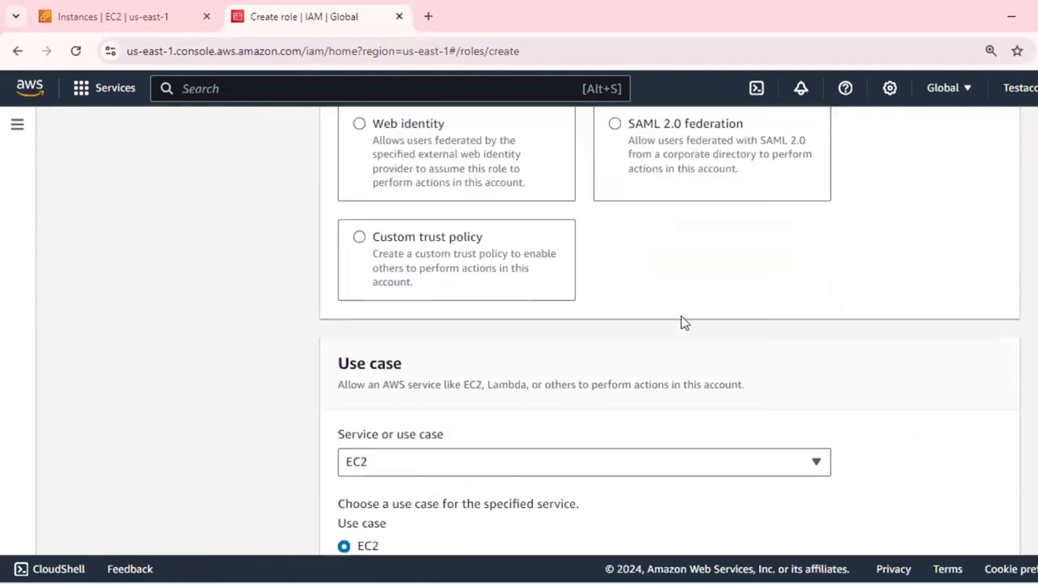
Review the trusted entity types, the list of available services and the EC2 use case options.
scroll(681, 322, "up", 5)
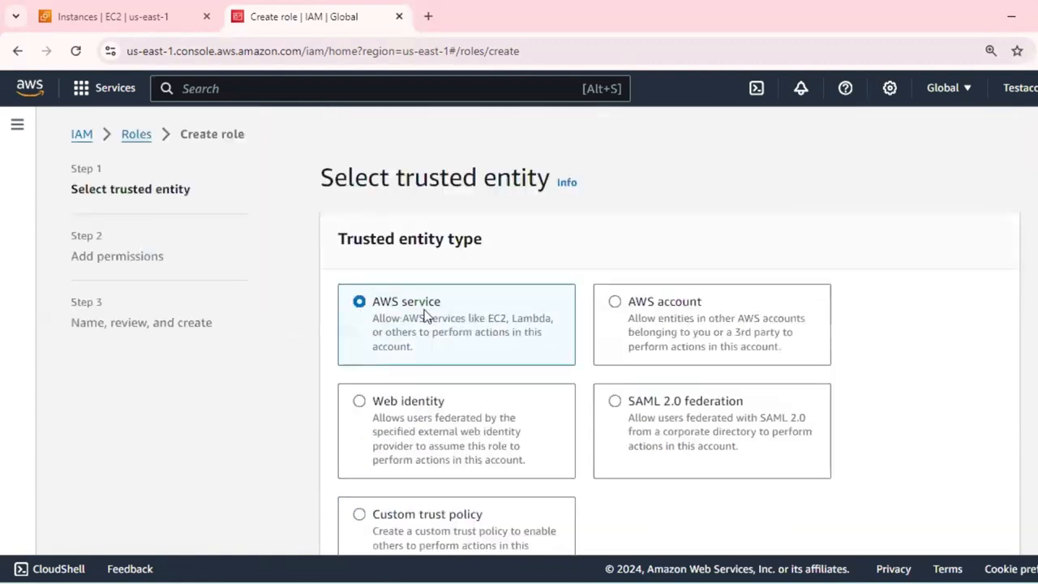
scroll(425, 316, "down", 4)
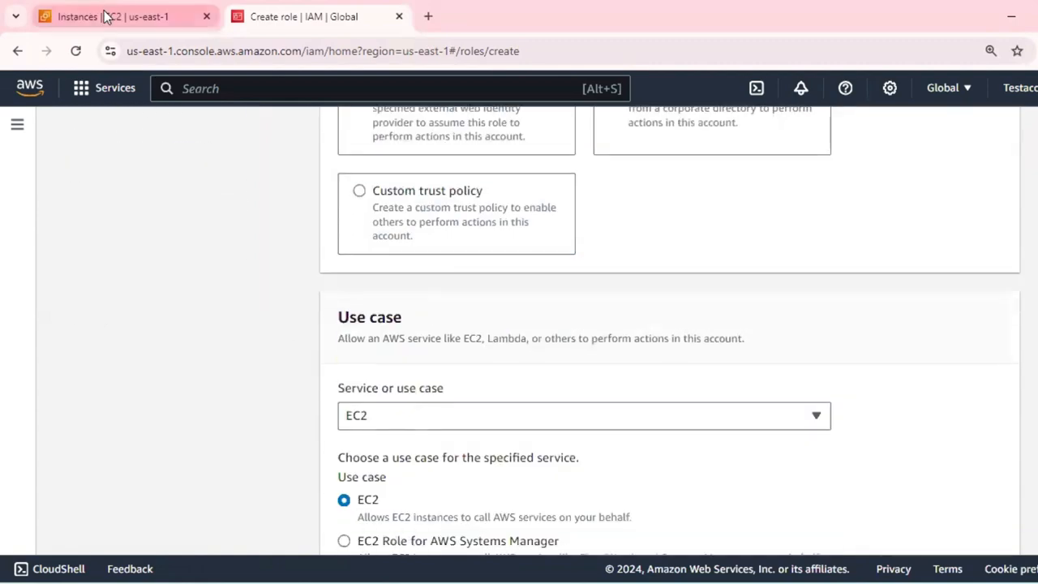
left_click(712, 422)
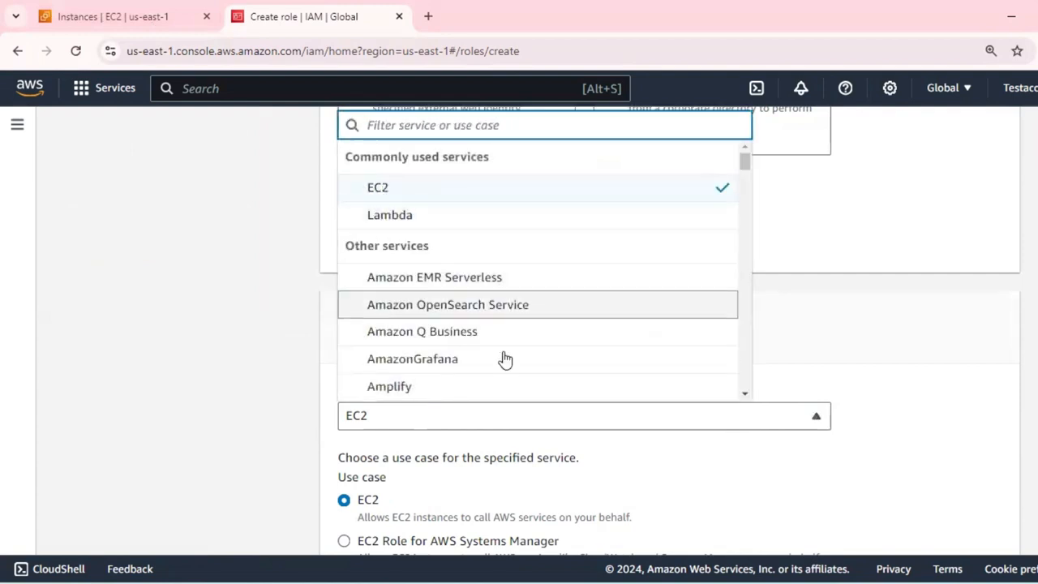
scroll(504, 359, "down", 3)
scroll(504, 359, "down", 7)
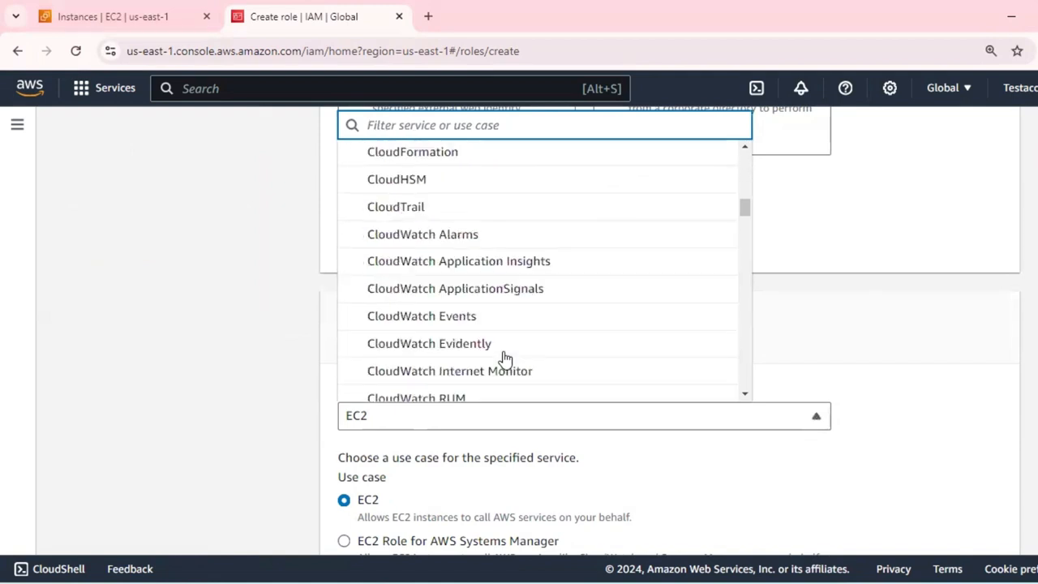
scroll(505, 359, "down", 2)
left_click(886, 369)
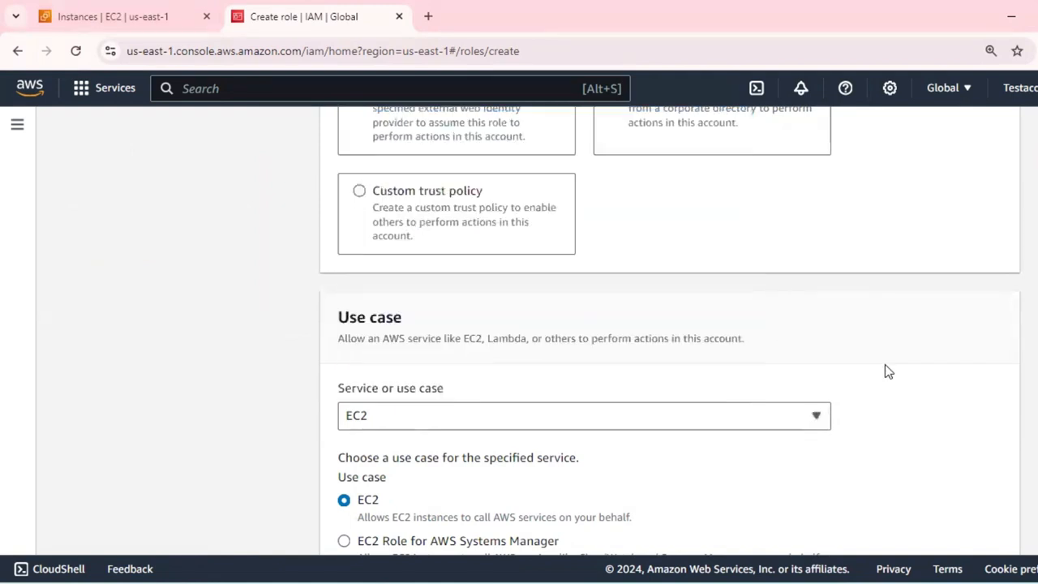
scroll(747, 327, "down", 3)
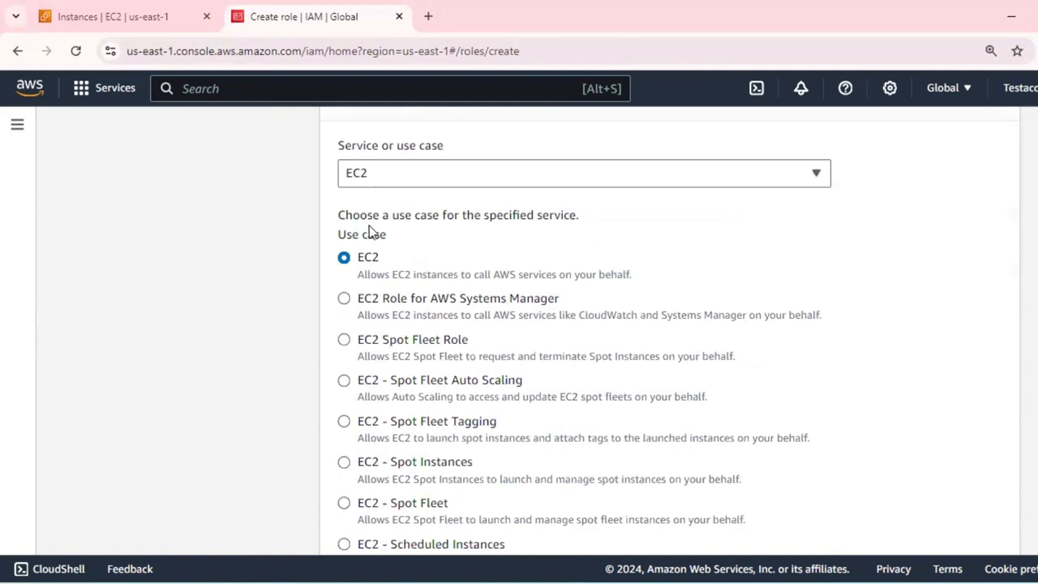
scroll(785, 254, "up", 2)
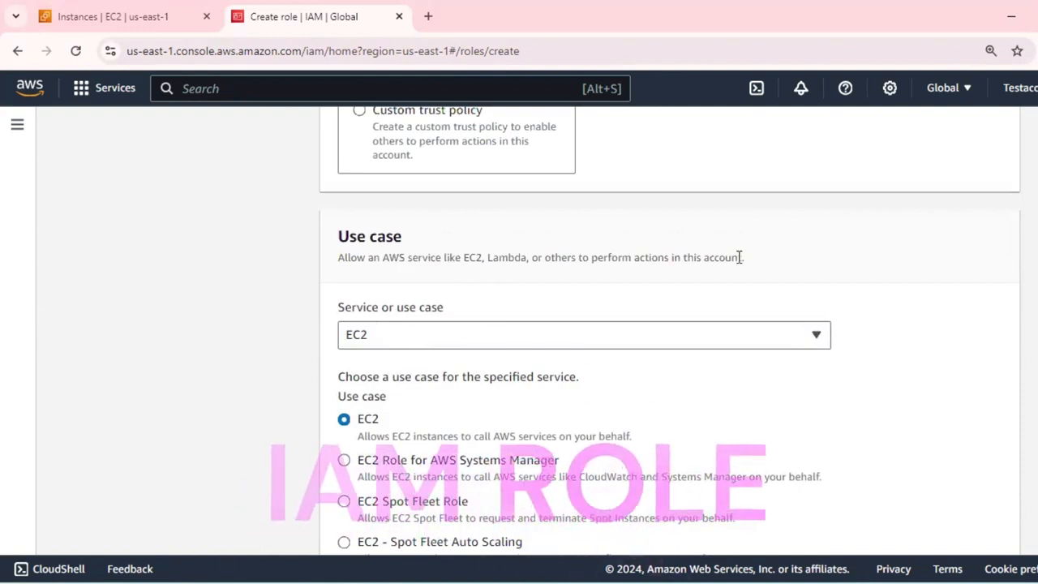
scroll(740, 257, "up", 5)
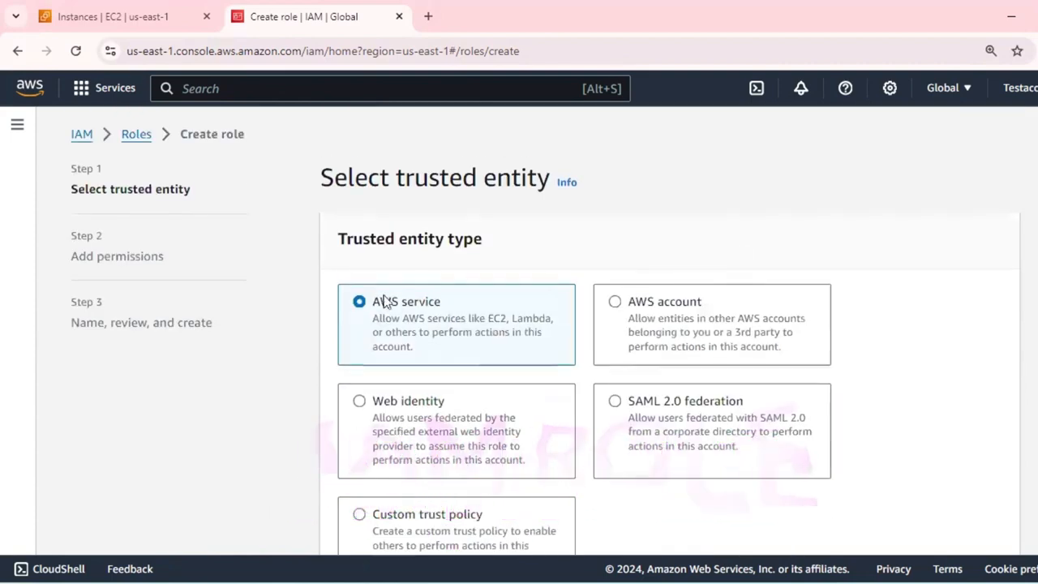
scroll(394, 296, "down", 6)
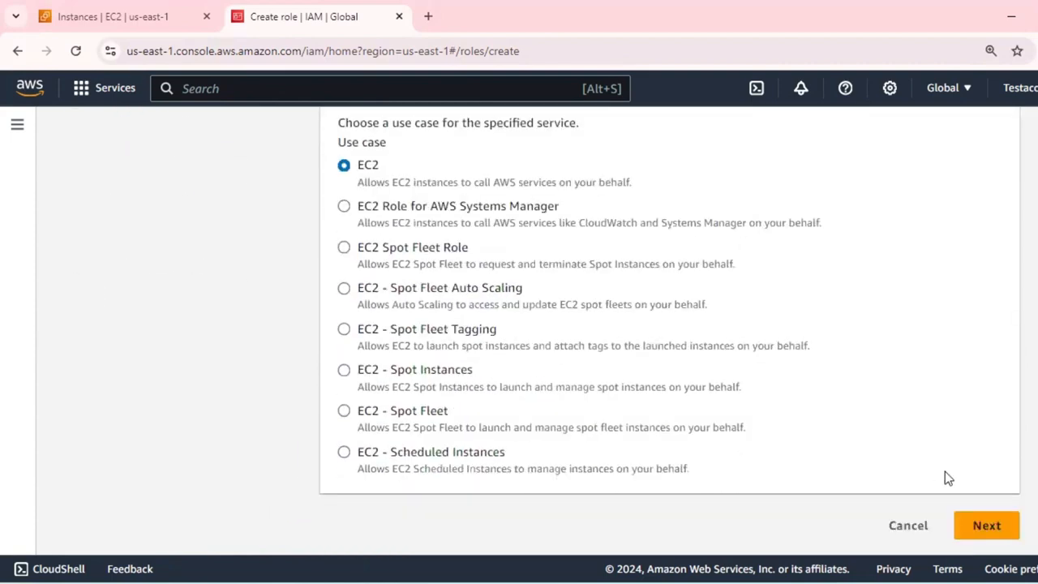
Proceed to the new role's permissions, filter the policies by "ssm" and widen the Policy name column.
left_click(986, 525)
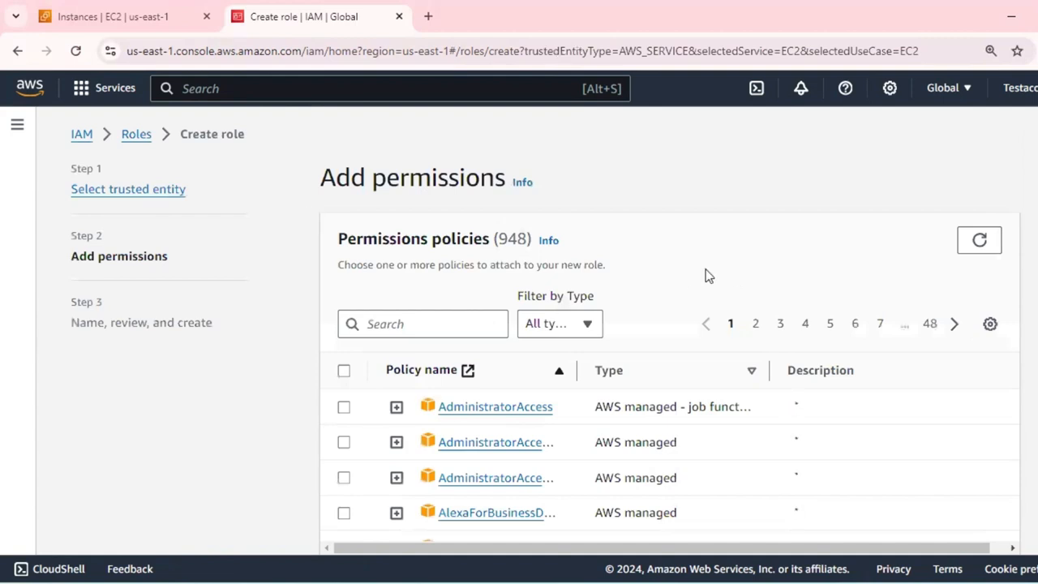
left_click(448, 326)
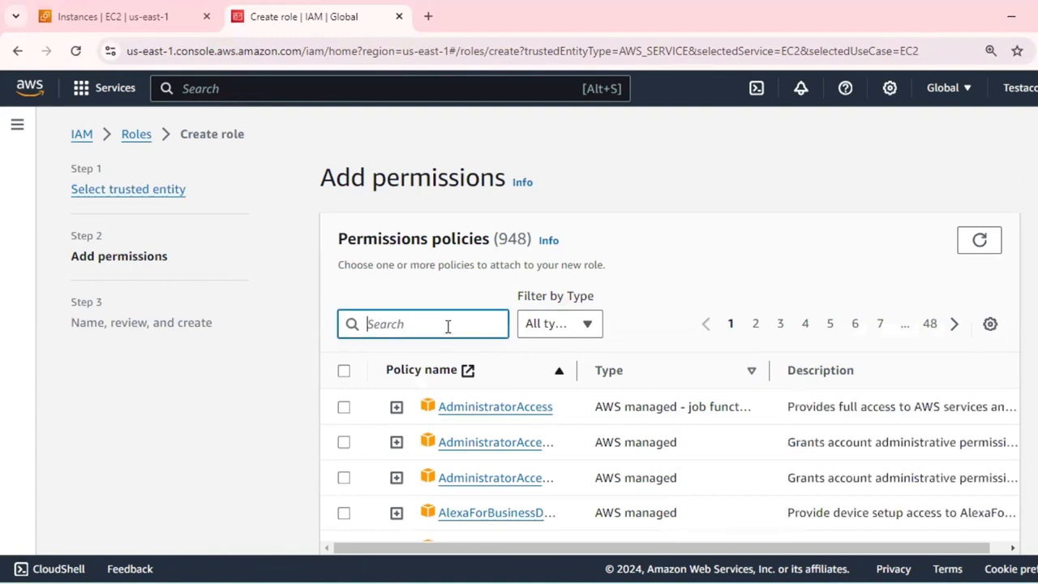
type("ssm")
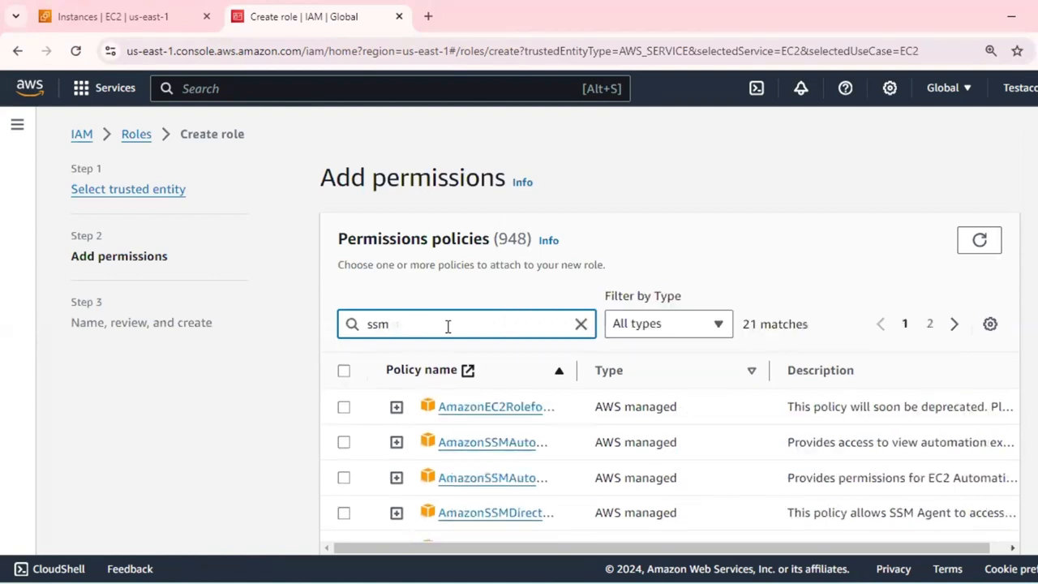
scroll(678, 327, "down", 2)
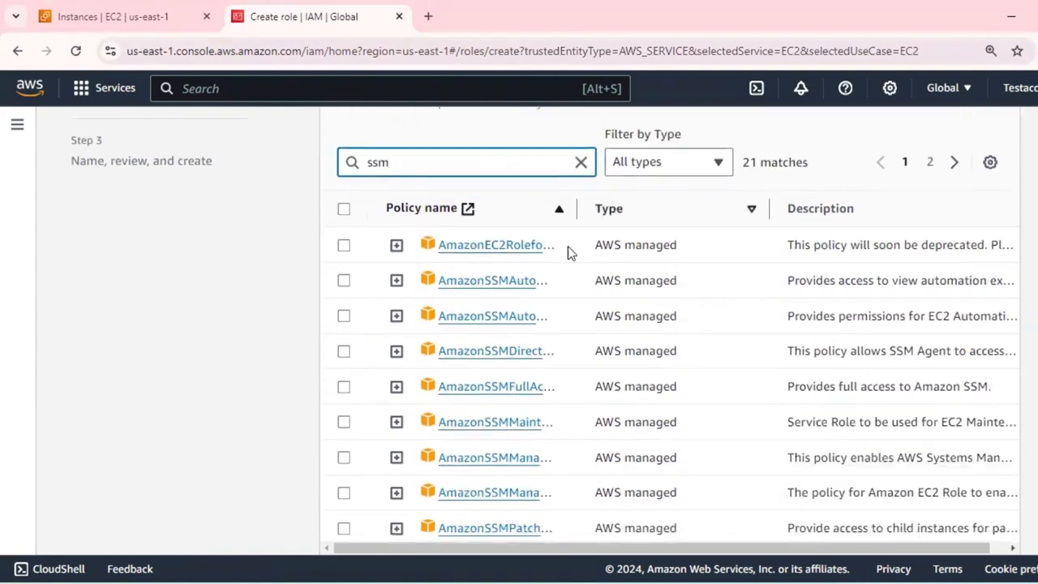
left_click_drag(575, 208, 682, 219)
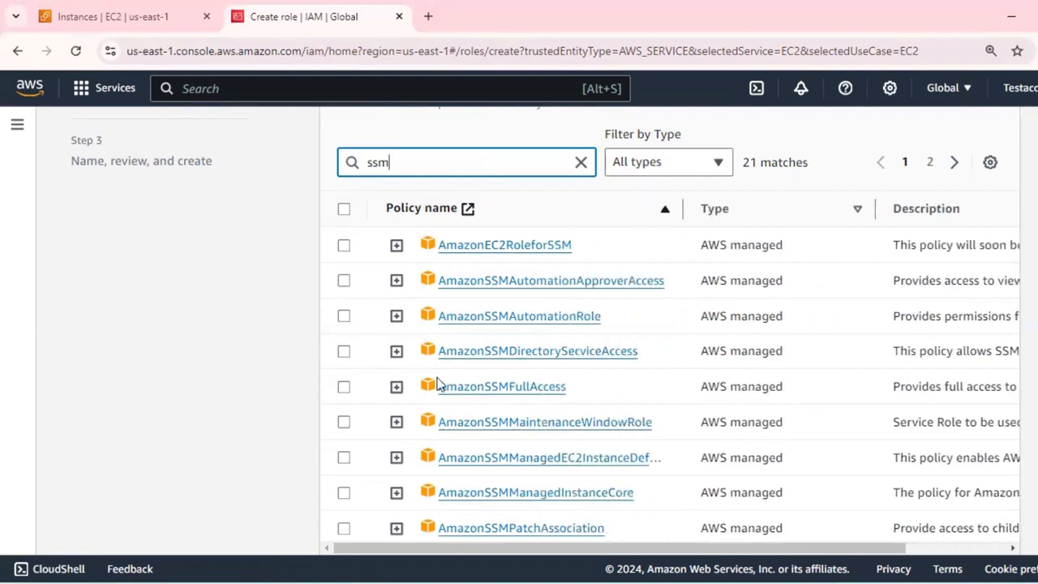
scroll(534, 381, "down", 3)
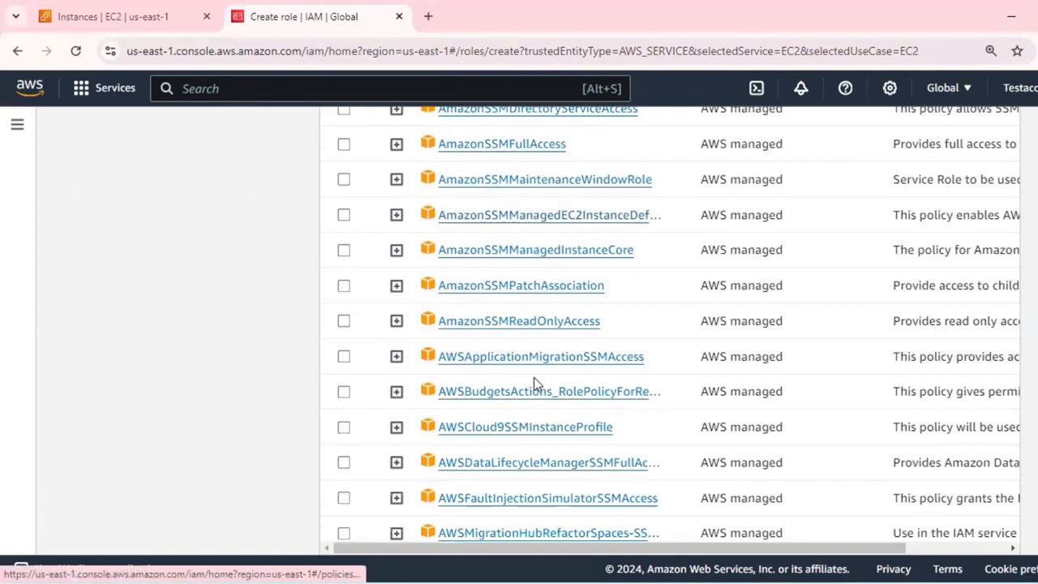
scroll(534, 381, "down", 2)
scroll(534, 381, "up", 5)
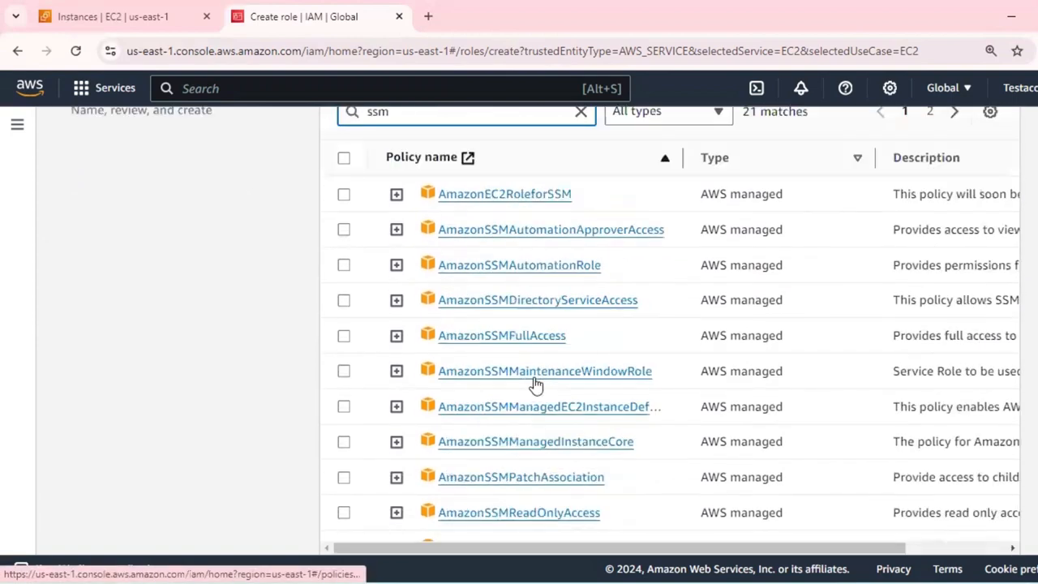
scroll(535, 384, "up", 3)
left_click(451, 321)
type("a")
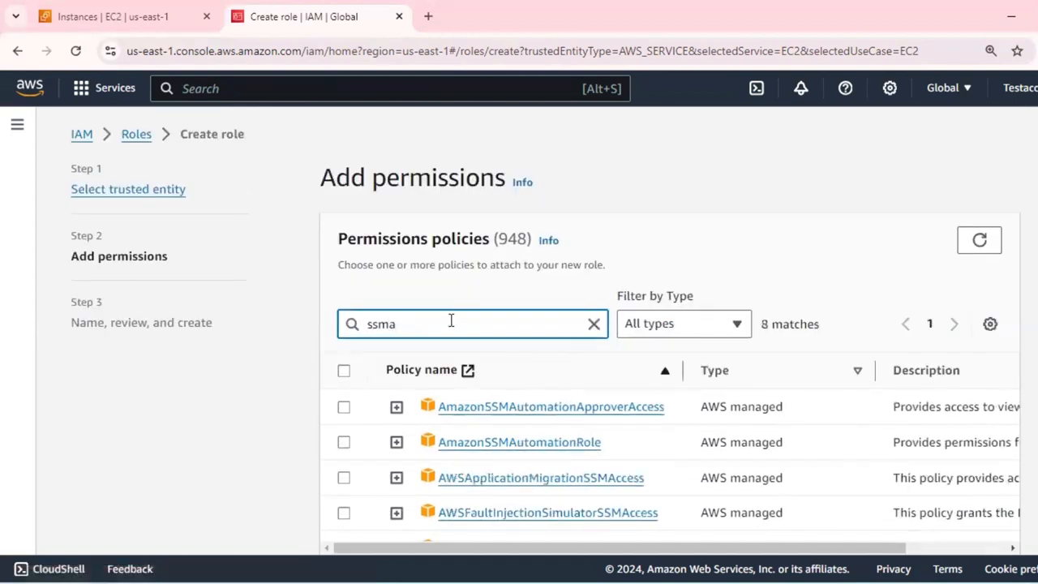
type("ge")
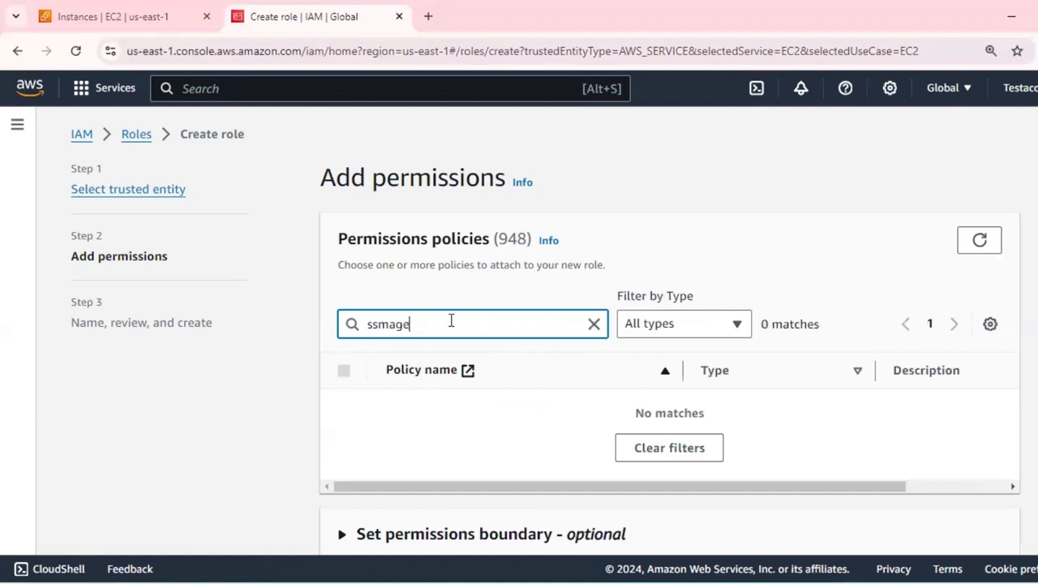
key("BackSpace")
key("BackSpace")
key("BackSpace")
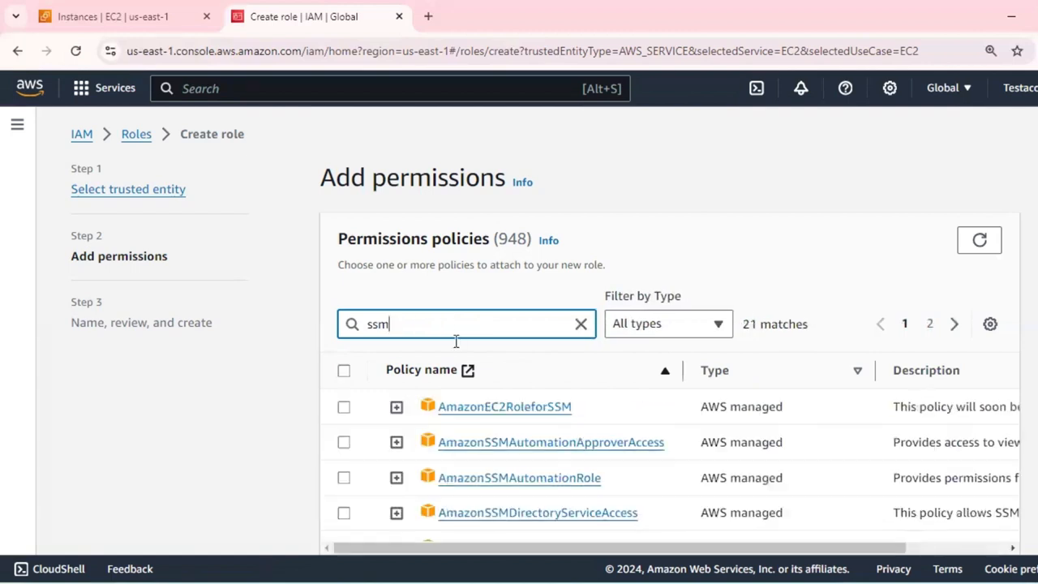
Select only the AmazonSSMFullAccess policy for the role, leaving AmazonSSMManagedInstanceCore unselected.
scroll(475, 394, "down", 2)
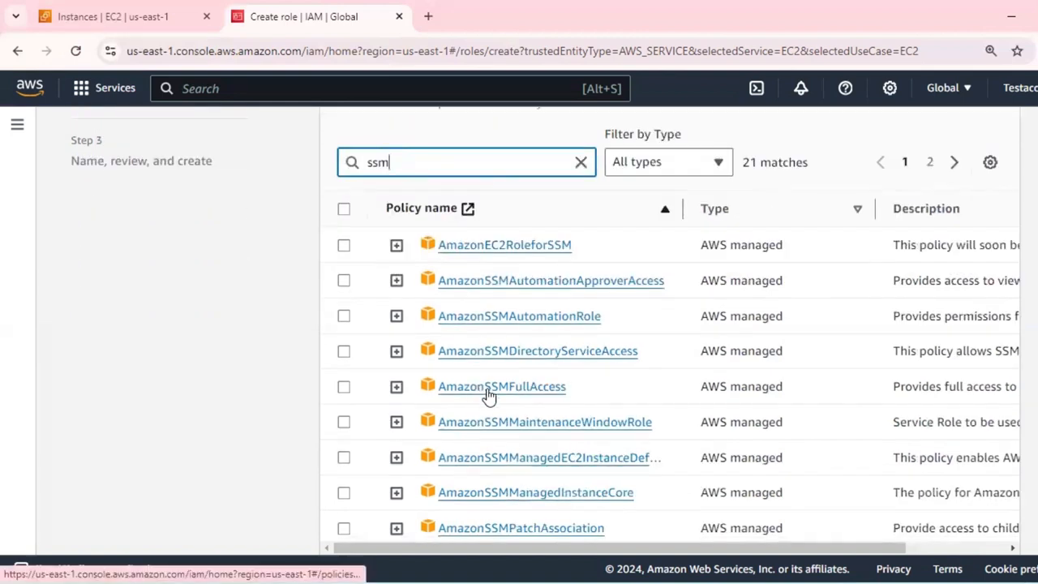
left_click(343, 388)
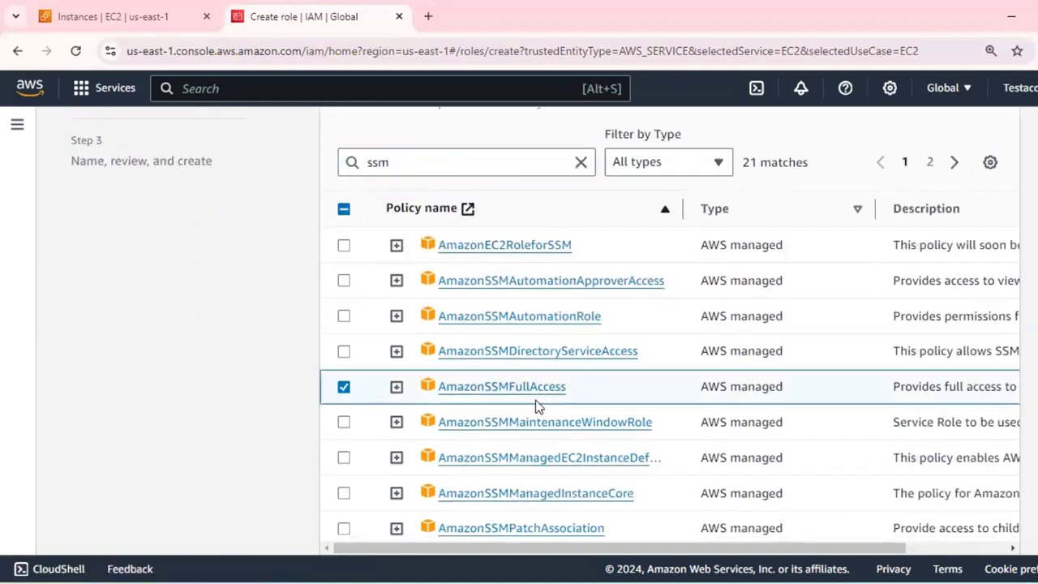
left_click(344, 388)
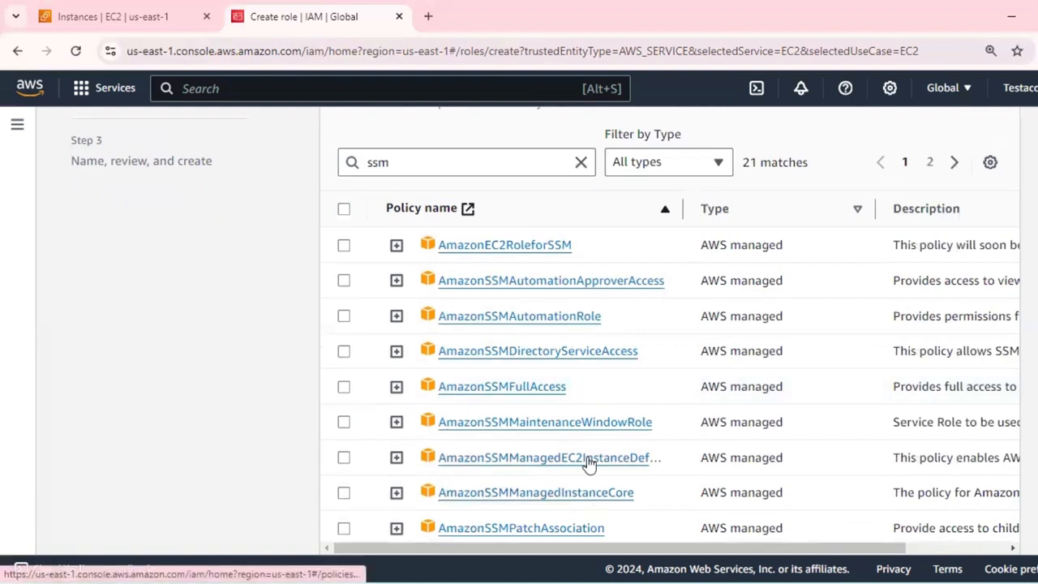
scroll(589, 463, "down", 1)
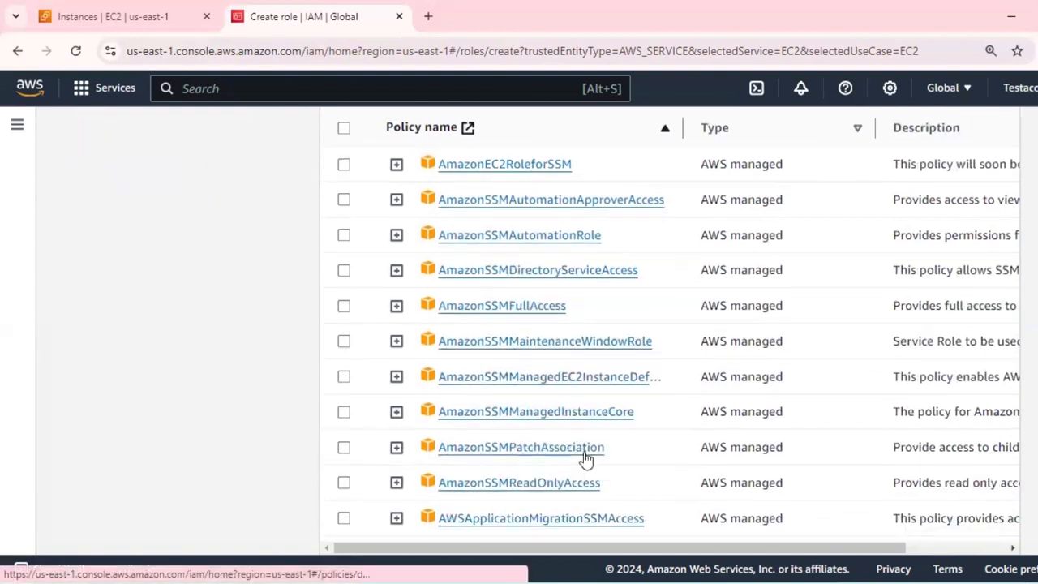
left_click(344, 412)
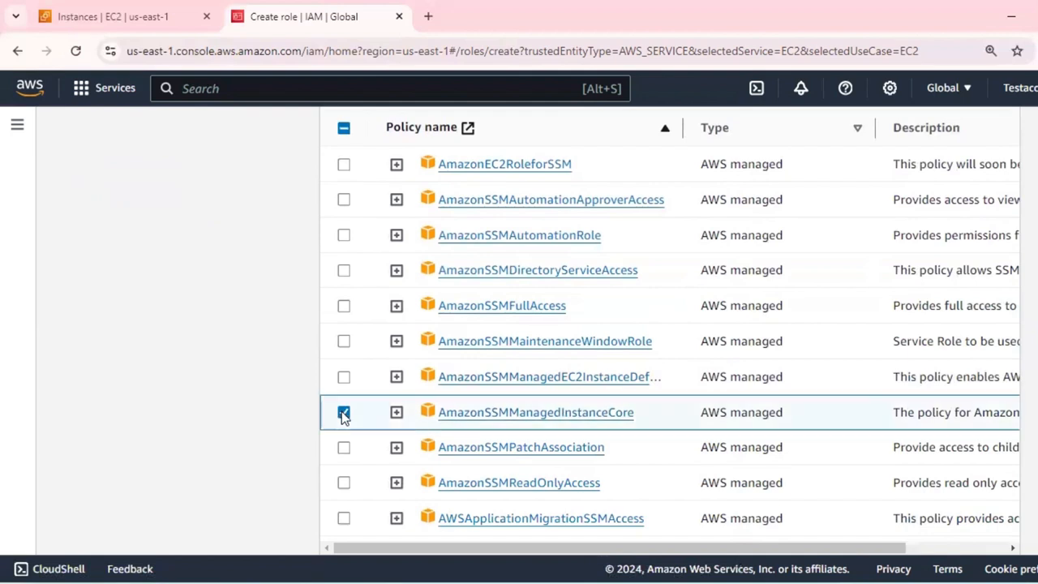
left_click(344, 307)
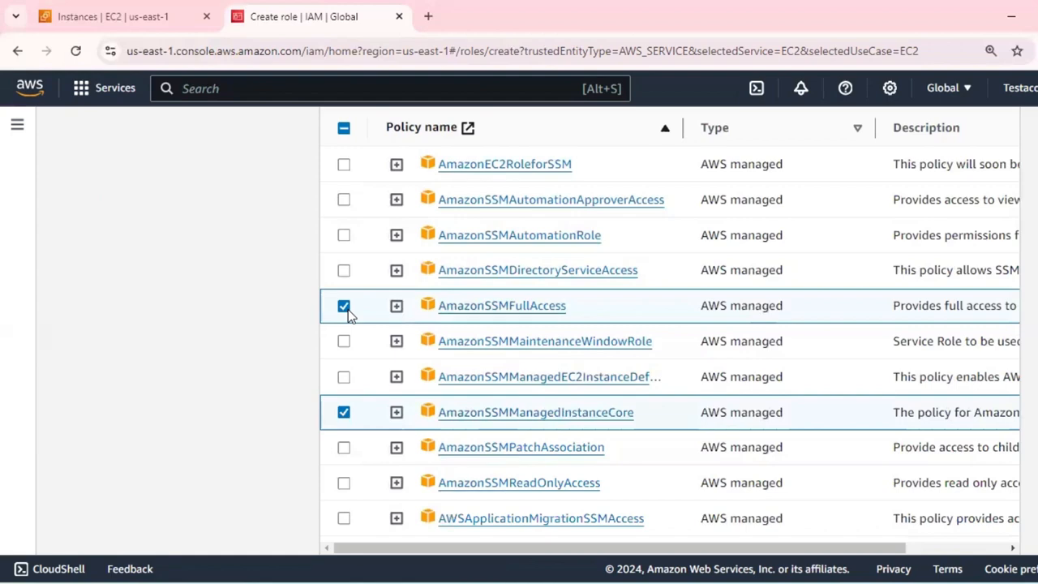
left_click(346, 414)
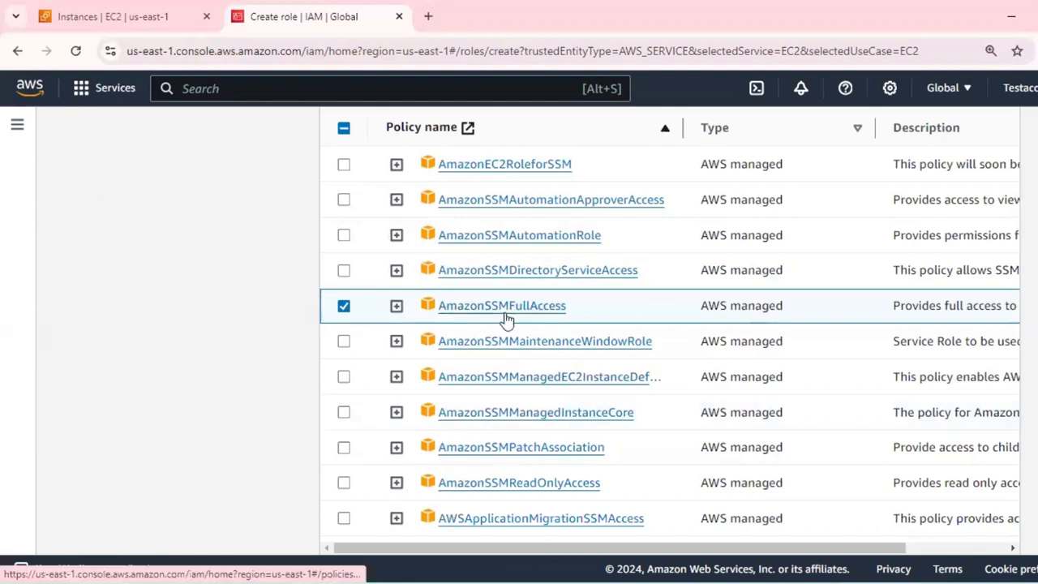
Expand the AmazonSSMFullAccess policy preview and examine the effects, actions, resources and conditions in its JSON statements.
scroll(506, 318, "down", 3)
scroll(827, 371, "up", 5)
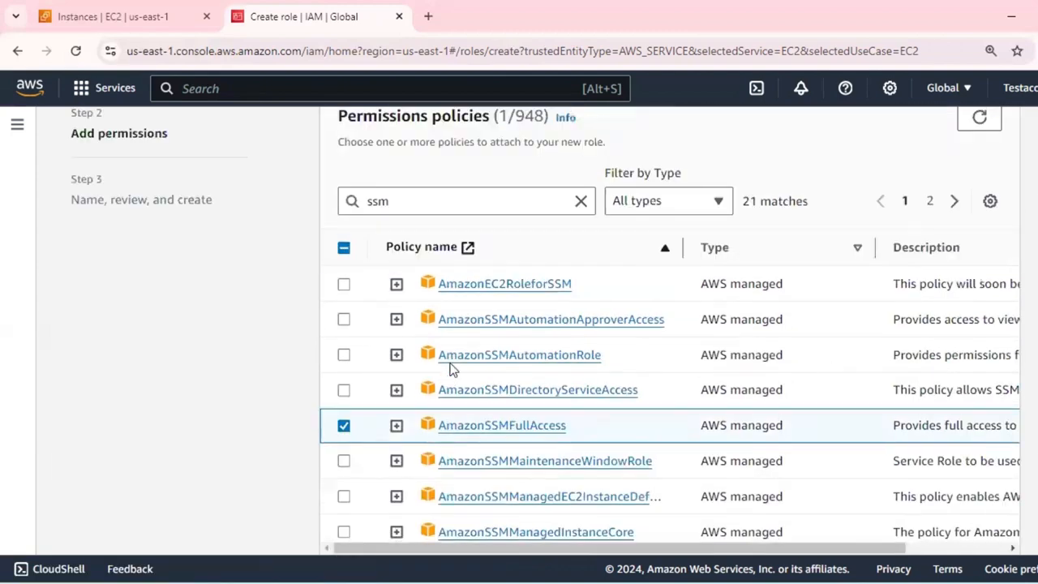
scroll(452, 369, "down", 1)
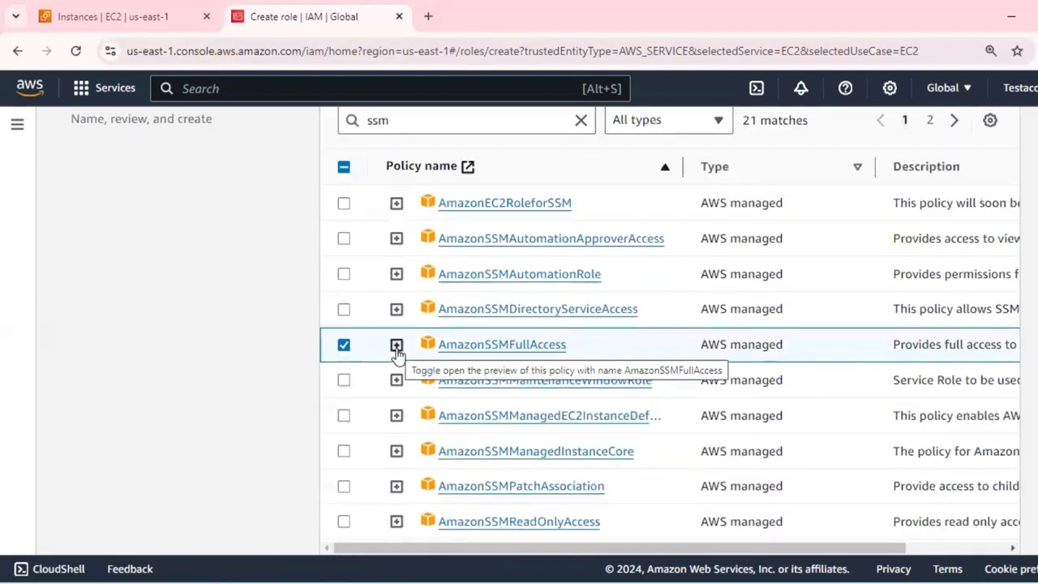
left_click(396, 345)
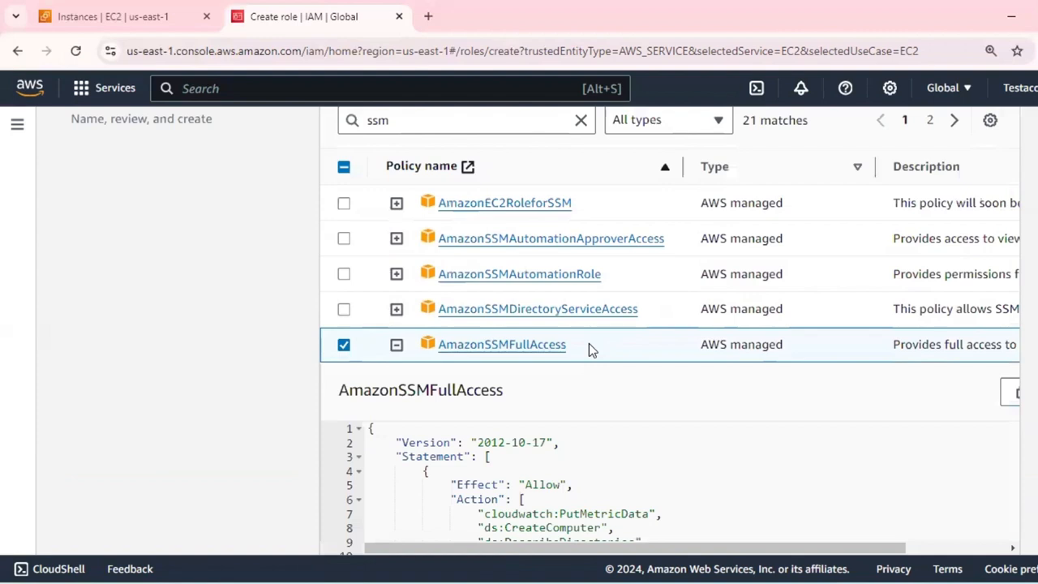
scroll(589, 343, "down", 3)
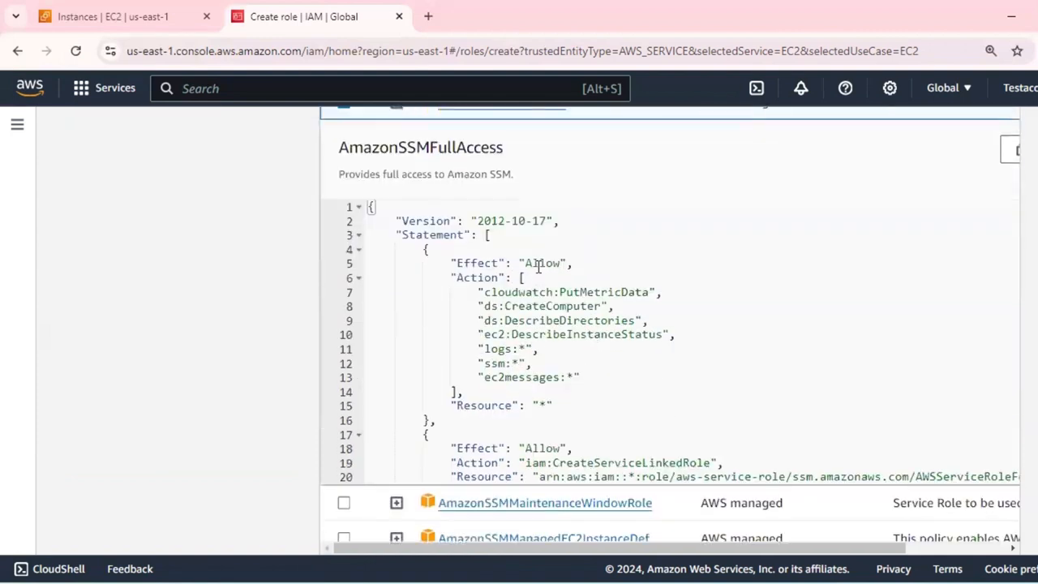
double_click(537, 265)
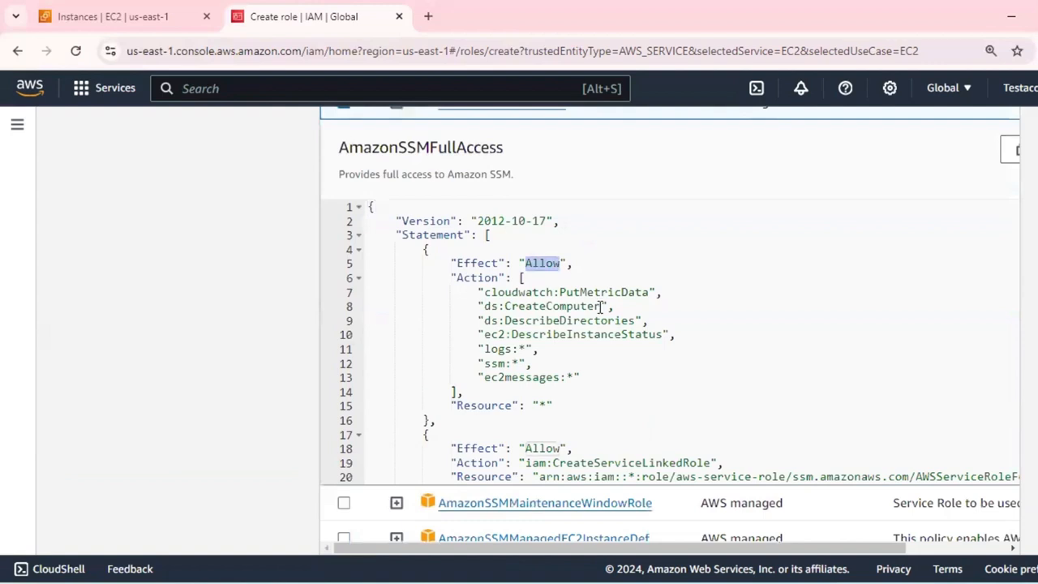
left_click(512, 334)
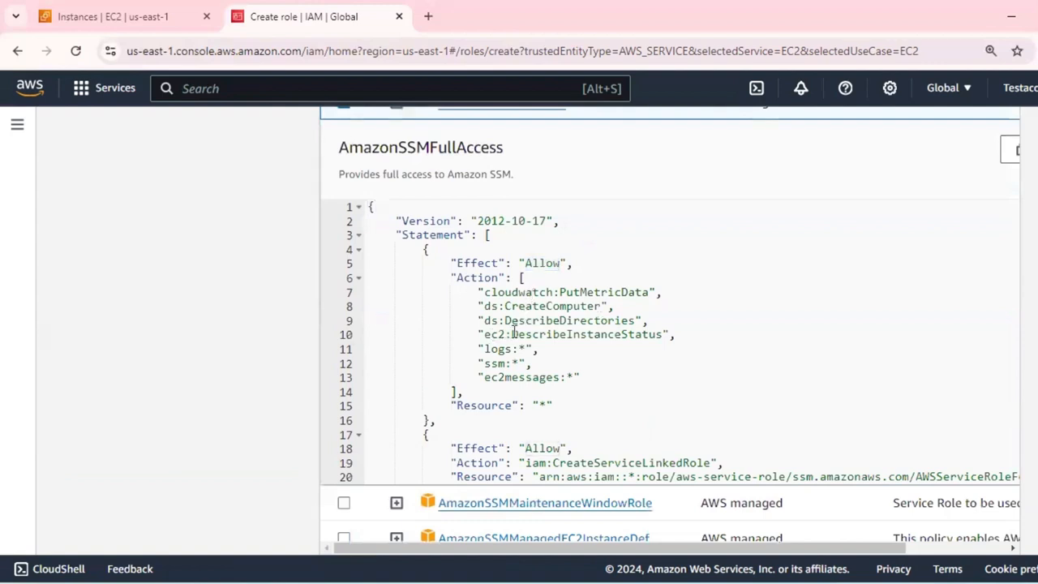
left_click_drag(491, 333, 624, 342)
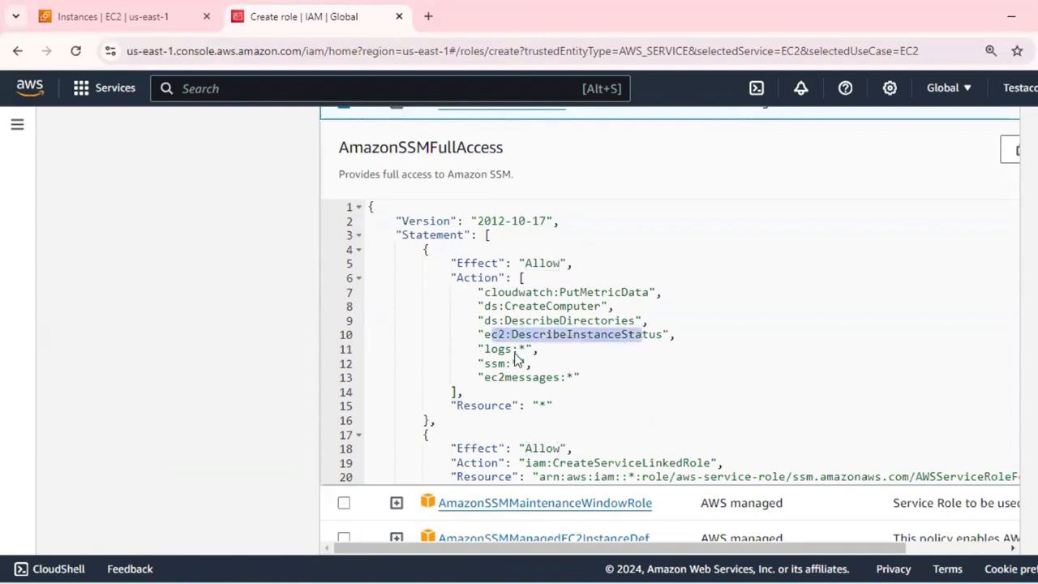
double_click(543, 406)
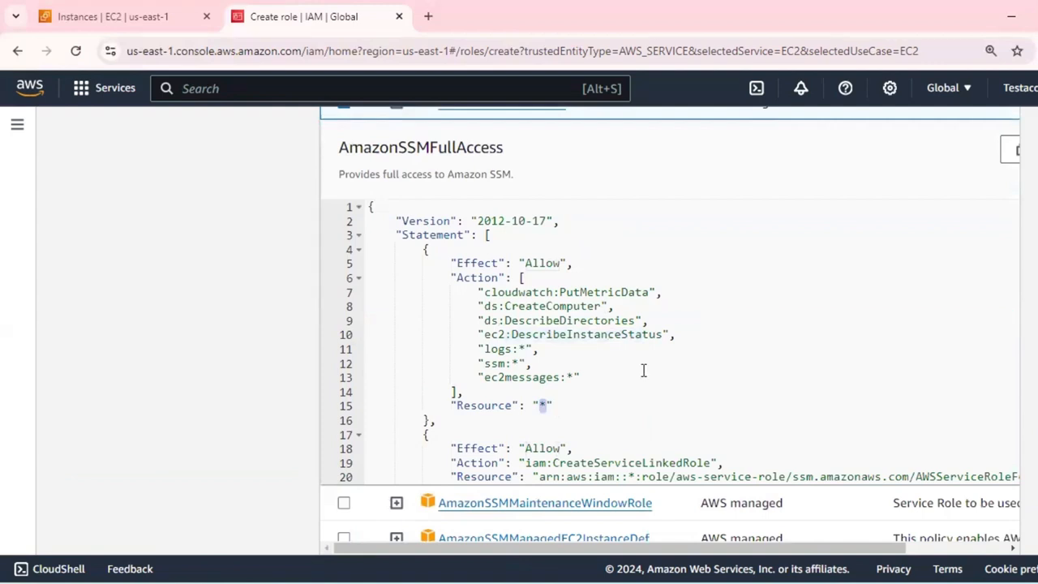
scroll(643, 371, "down", 3)
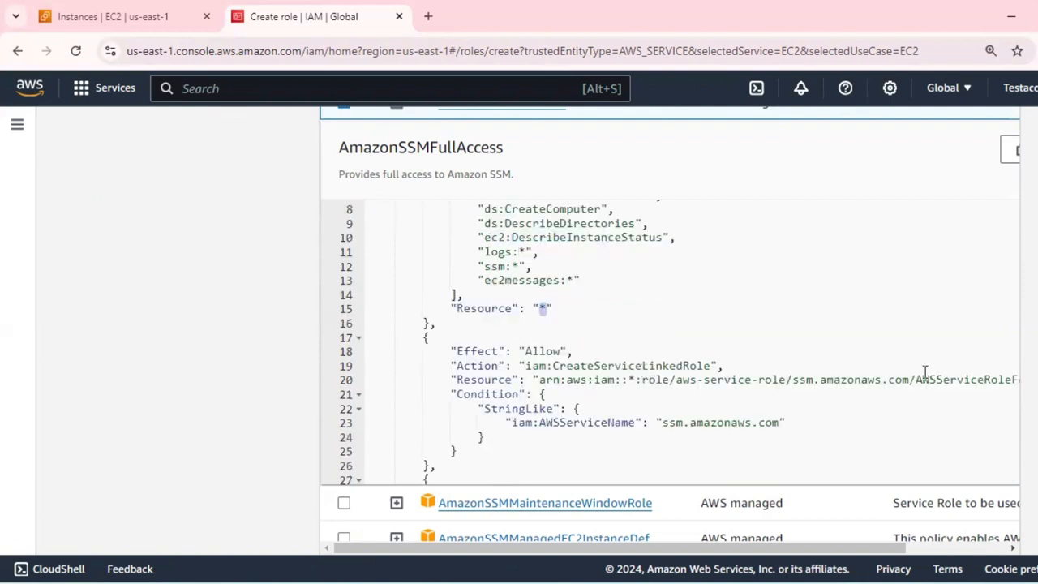
left_click_drag(922, 378, 1024, 379)
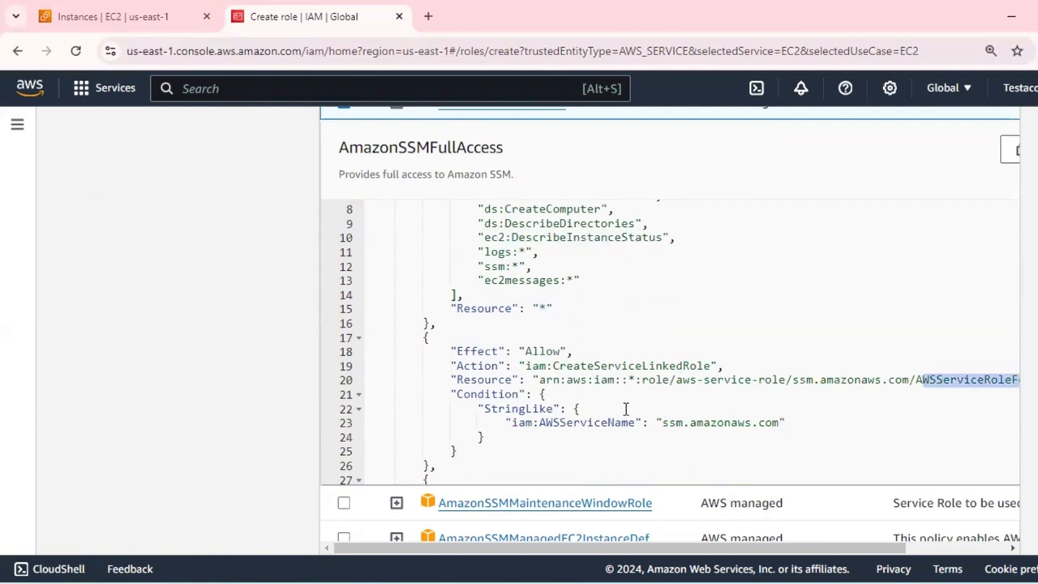
scroll(625, 409, "down", 5)
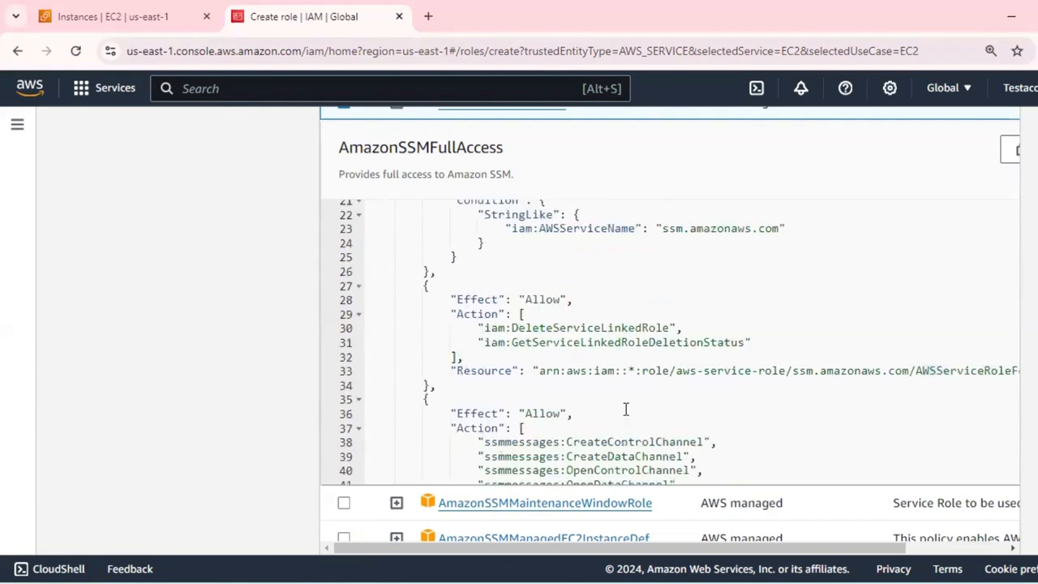
scroll(908, 414, "down", 10)
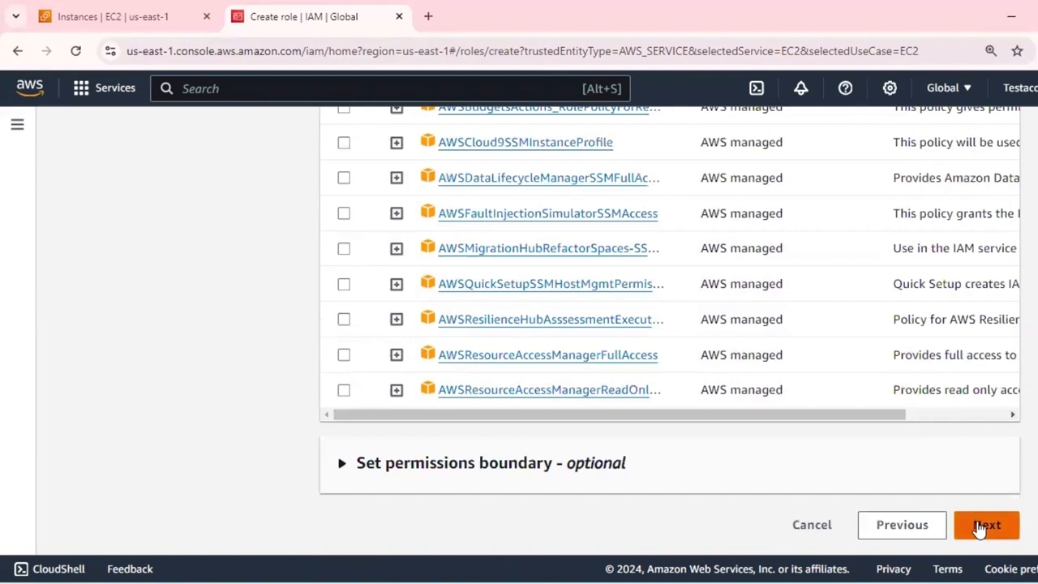
Proceed to the role's naming and review stage and name the role ec2-project-role.
left_click(985, 526)
left_click(430, 244)
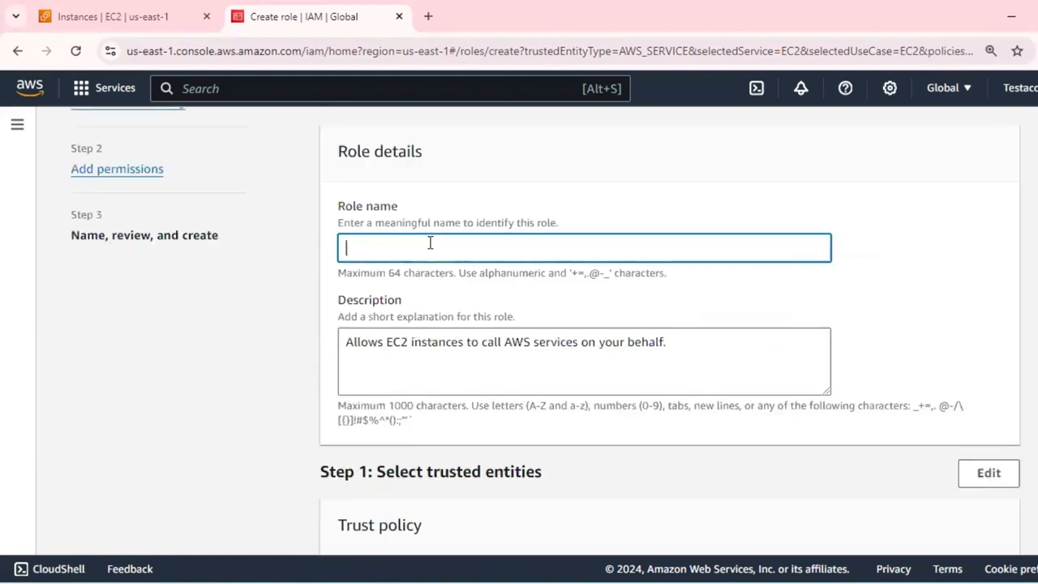
type("project-")
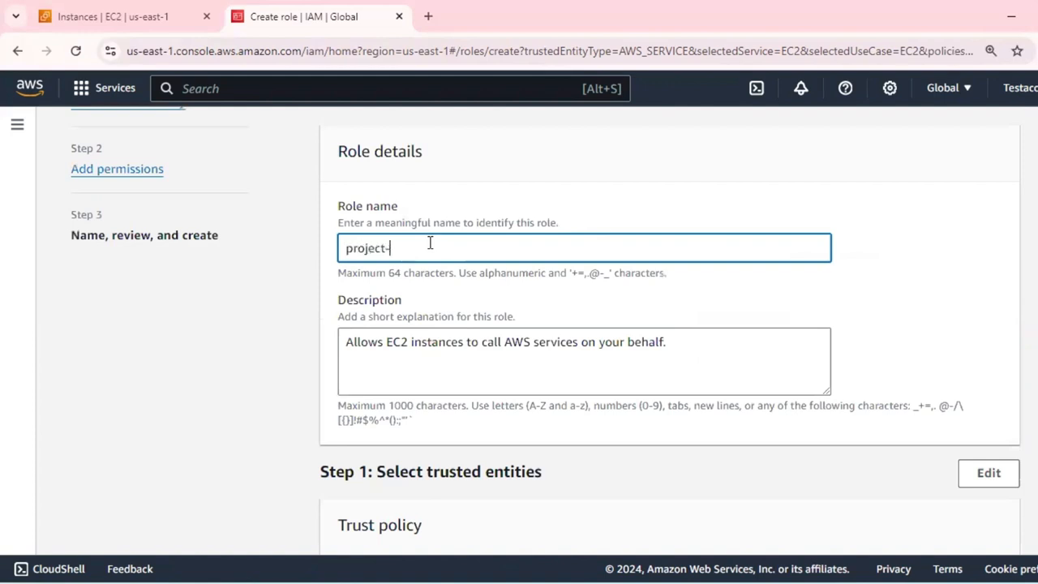
type("role")
key("Home")
type("ec2-")
Review the role's description, trust policy and permissions summary, and create the role without tags.
scroll(639, 311, "down", 2)
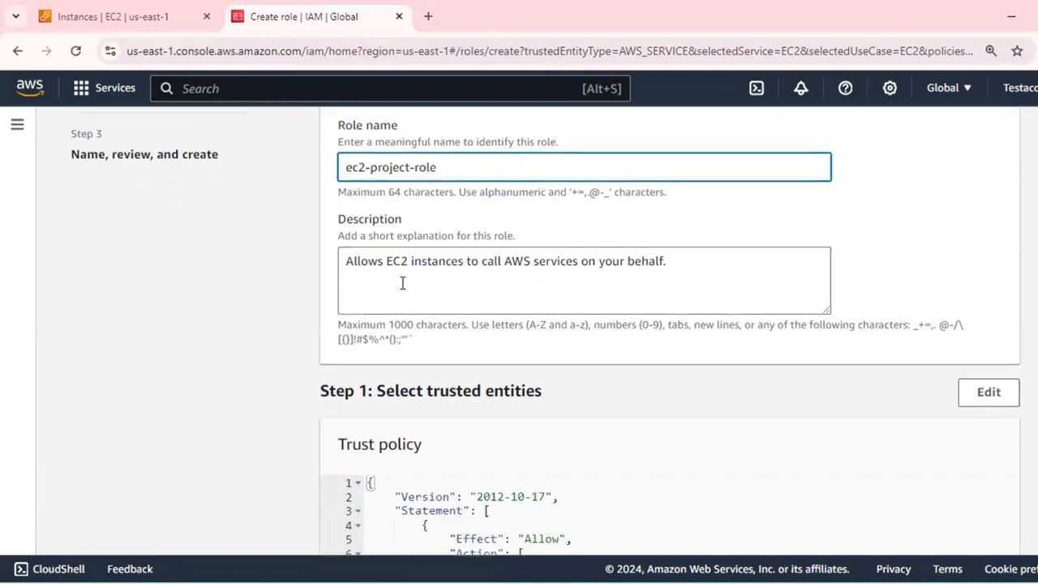
left_click_drag(360, 262, 494, 261)
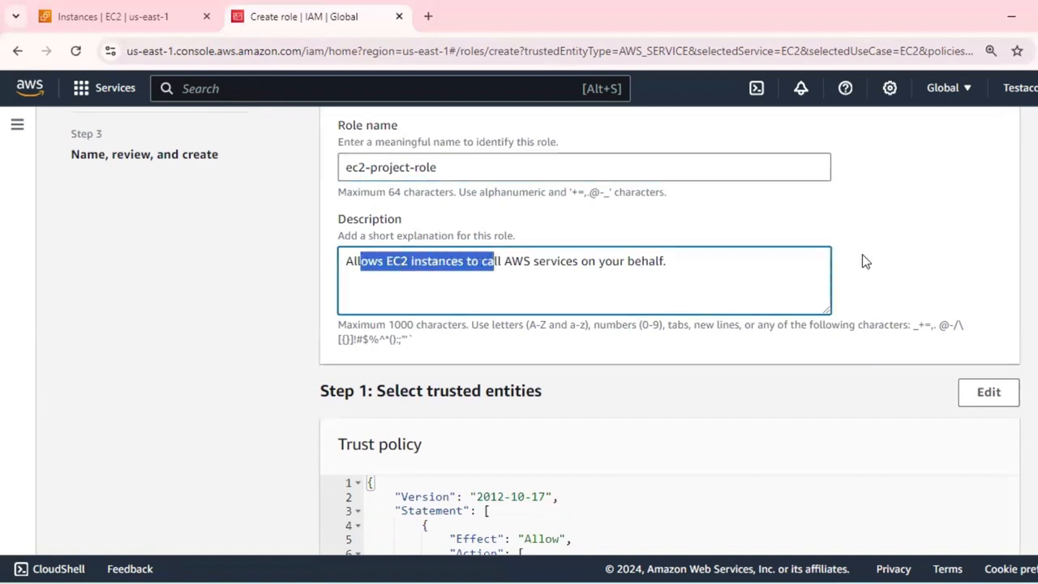
scroll(865, 259, "down", 5)
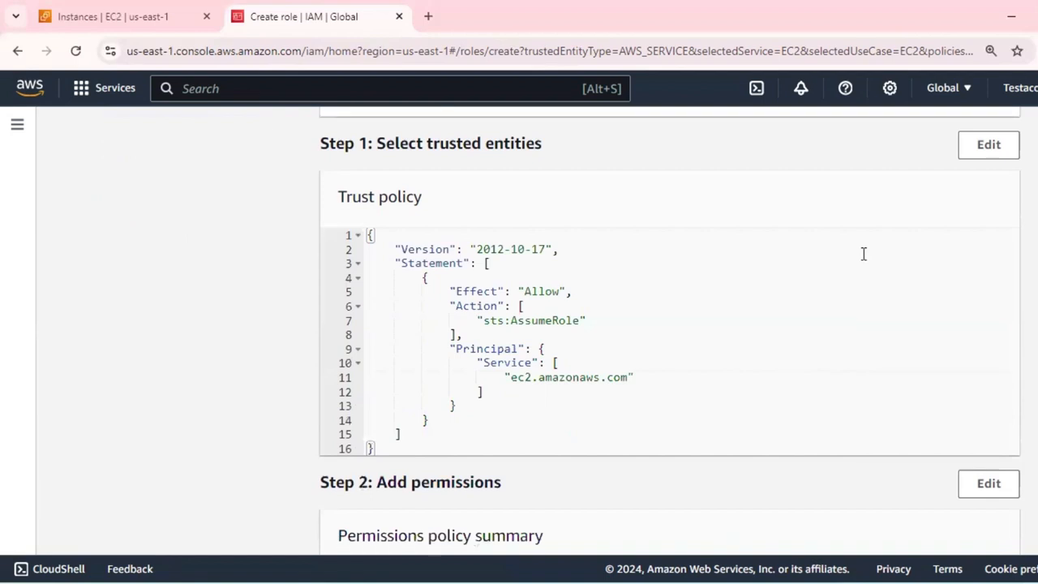
scroll(935, 418, "down", 4)
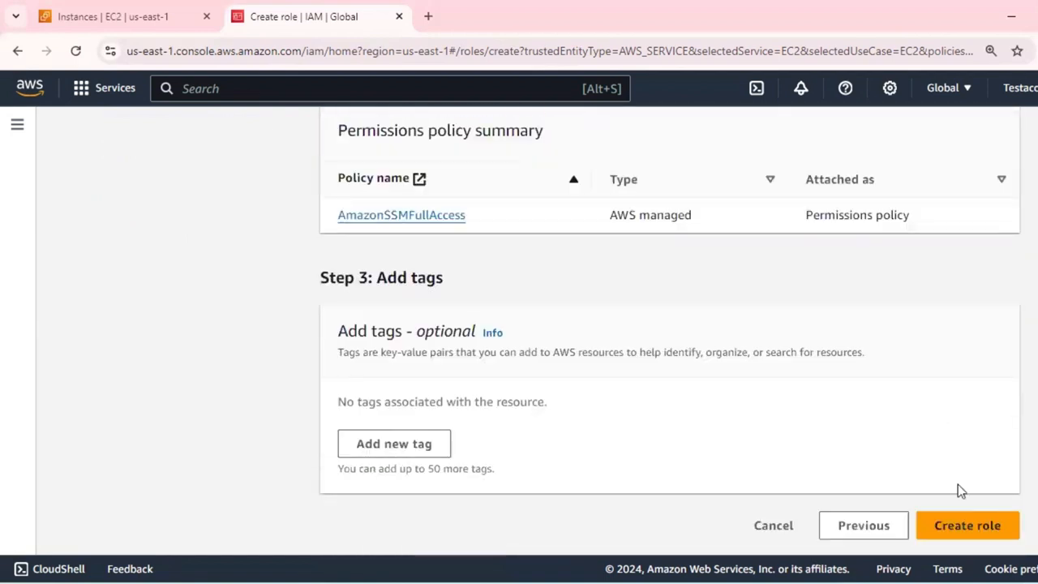
left_click(958, 529)
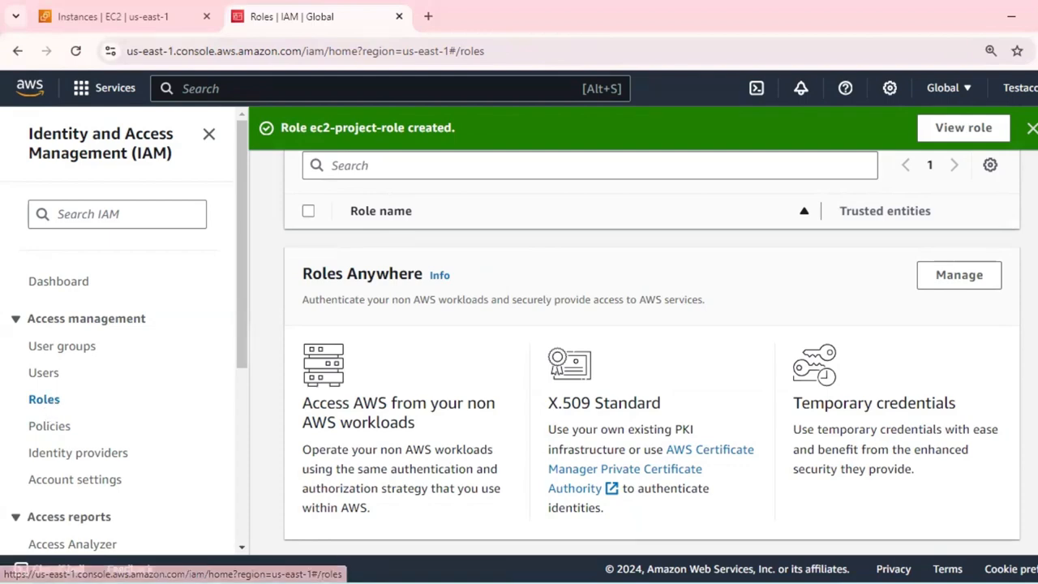
Dismiss the creation notice, reload the roles list and select ec2-project-role in it.
left_click(1033, 129)
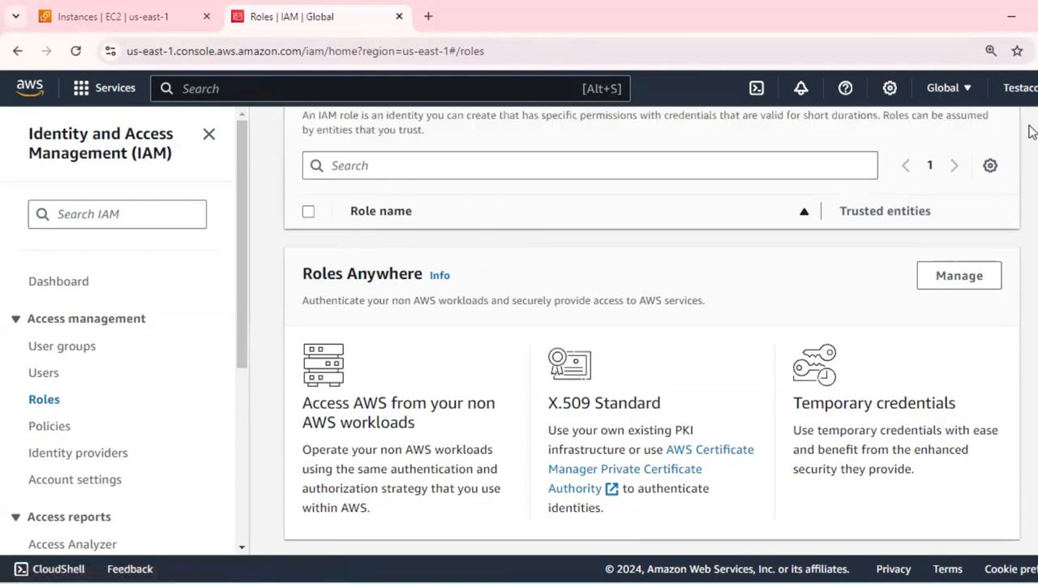
left_click(55, 399)
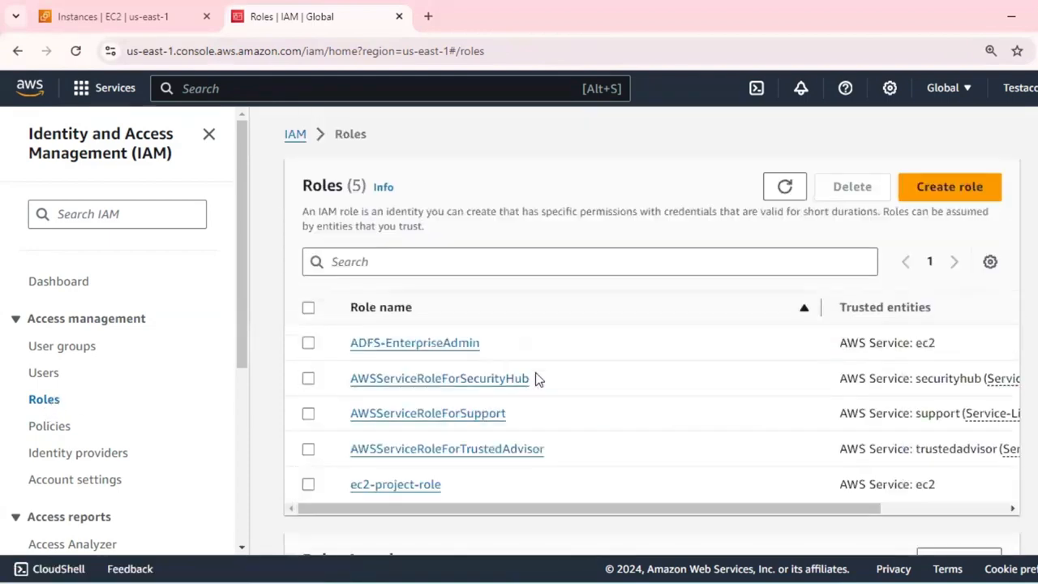
scroll(532, 342, "down", 1)
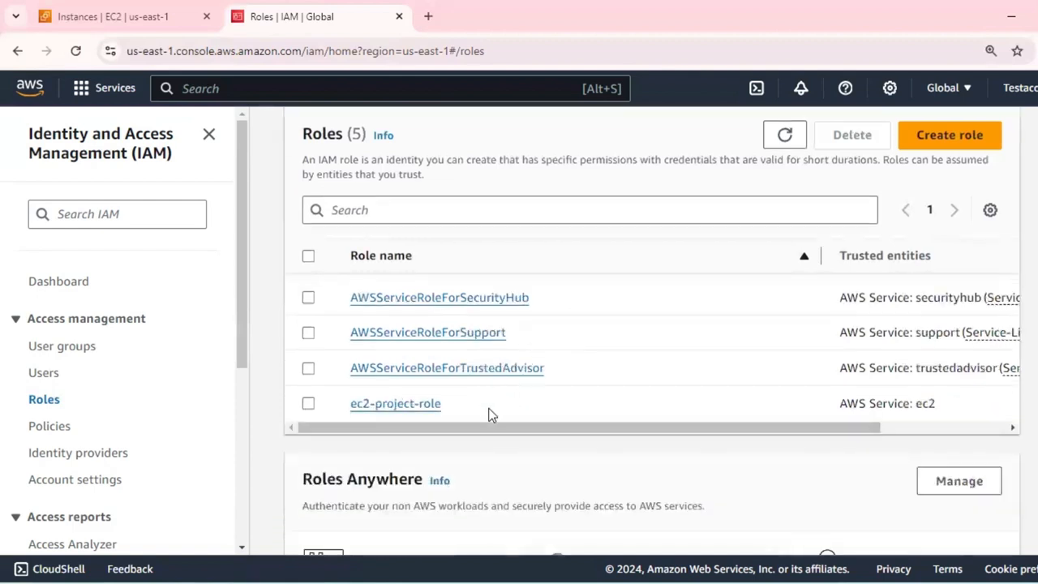
left_click(308, 404)
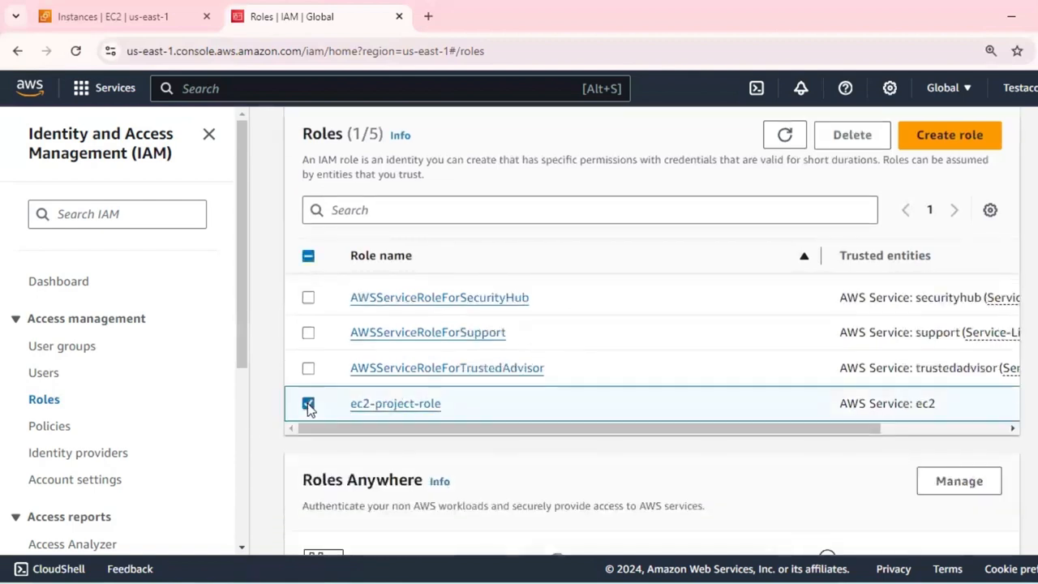
Search the IAM policies for ssm and look through the matching managed policies and their usage.
left_click(48, 430)
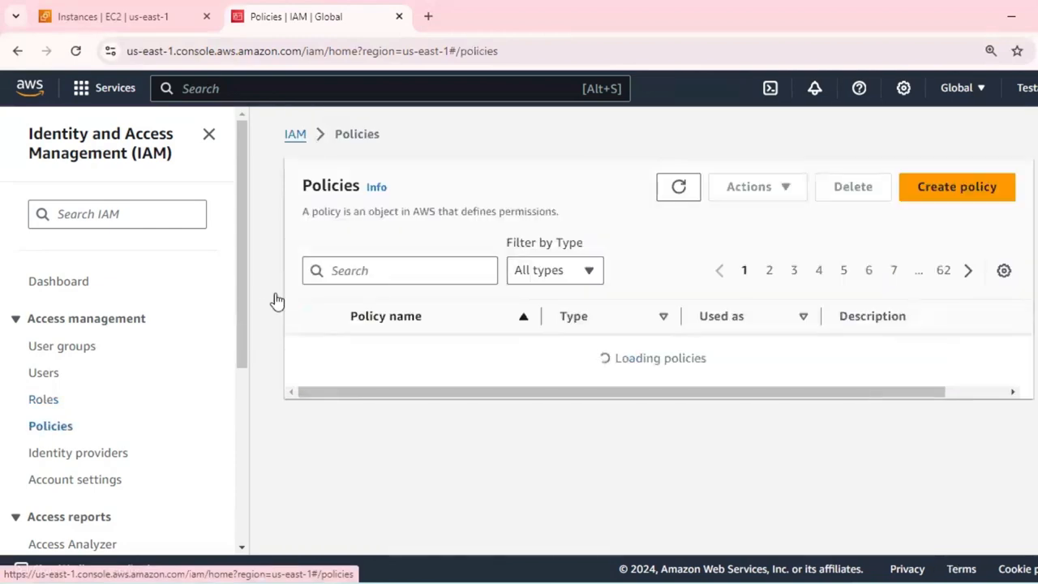
left_click(389, 276)
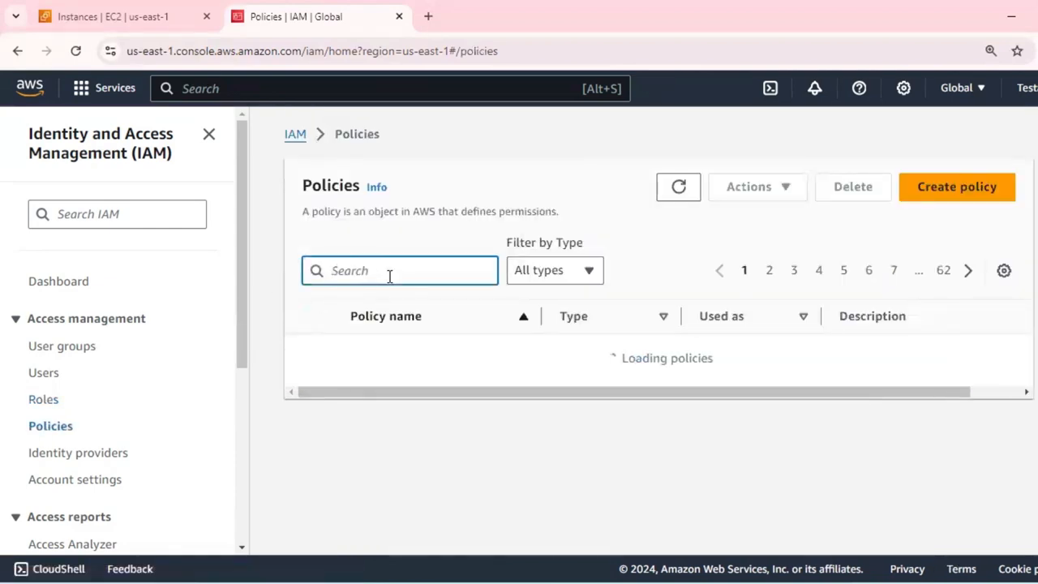
type("ssm")
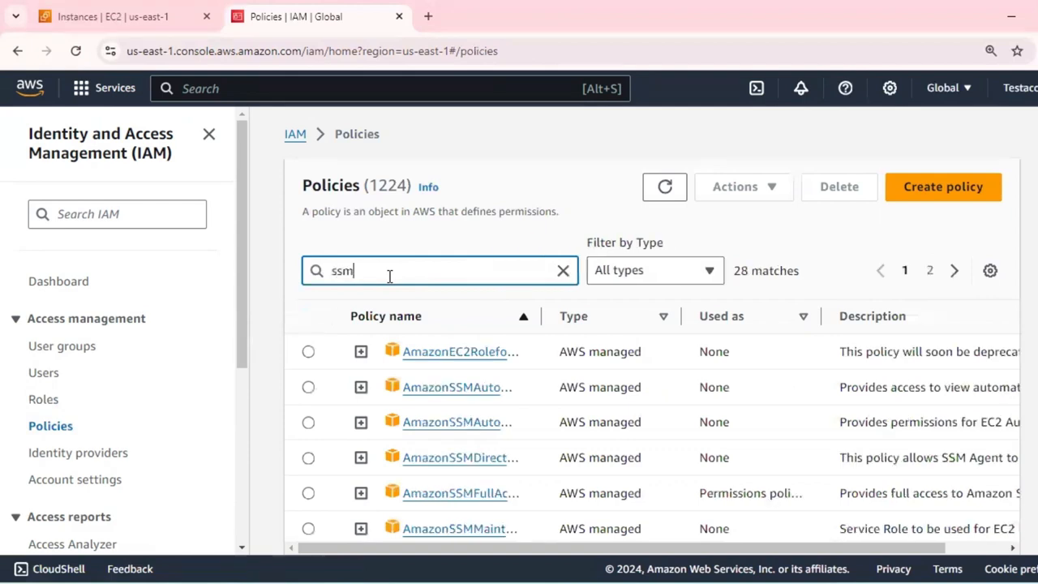
scroll(526, 410, "down", 1)
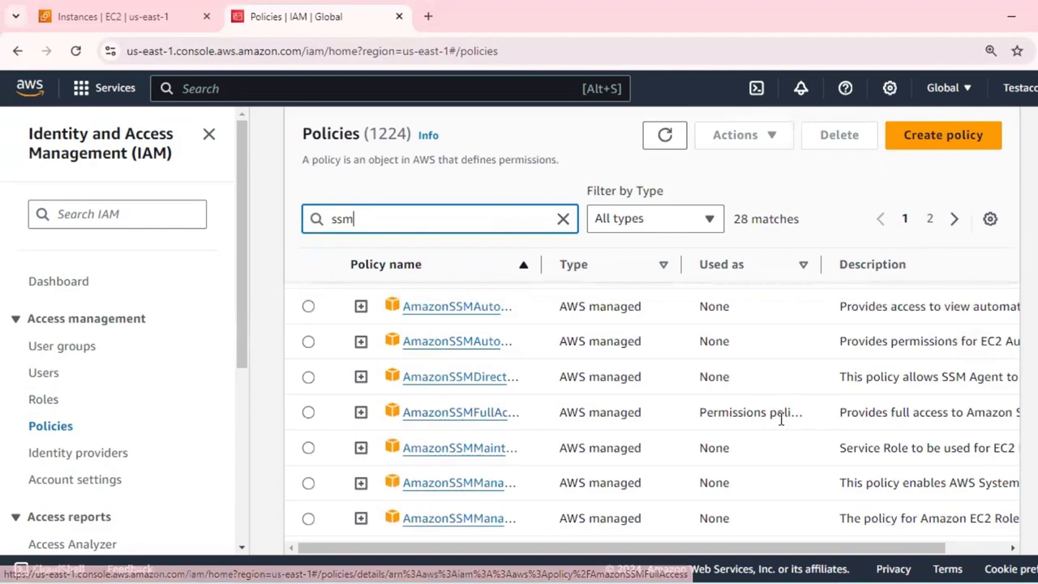
Open the details of ec2-project-role and examine its attached permissions policies and the options for adding permissions.
left_click(43, 405)
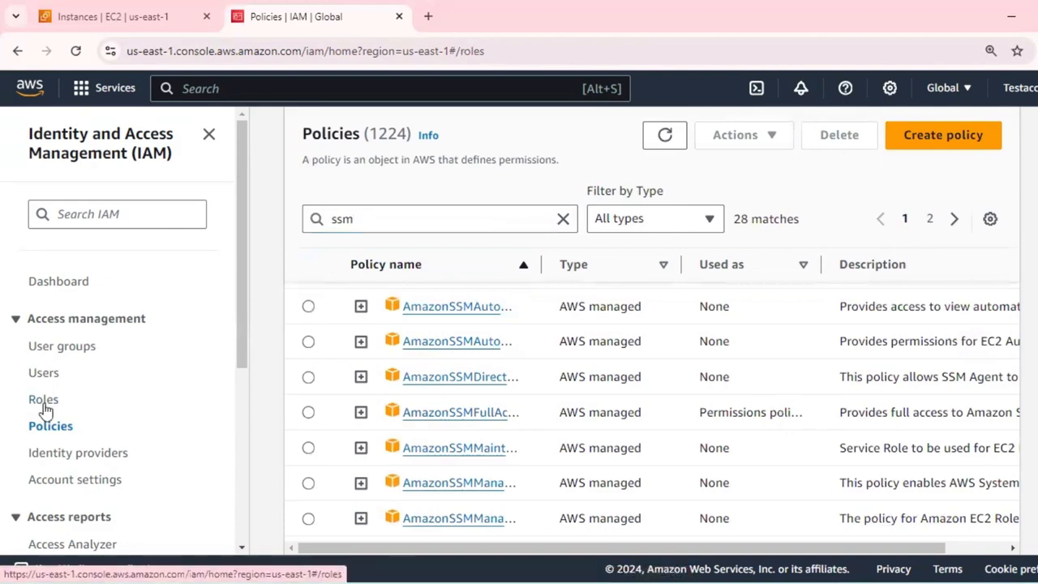
left_click(382, 404)
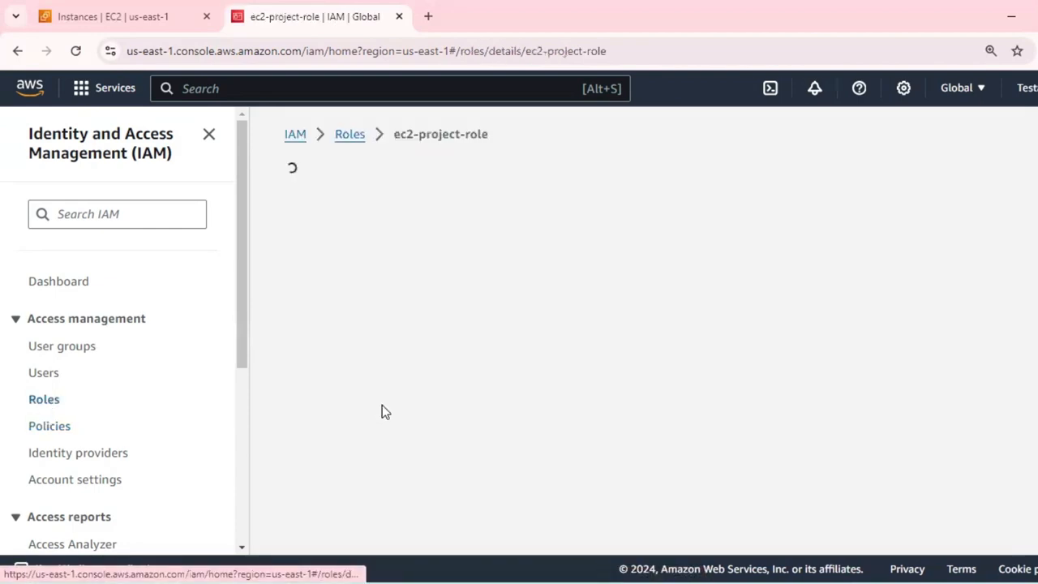
scroll(665, 313, "down", 3)
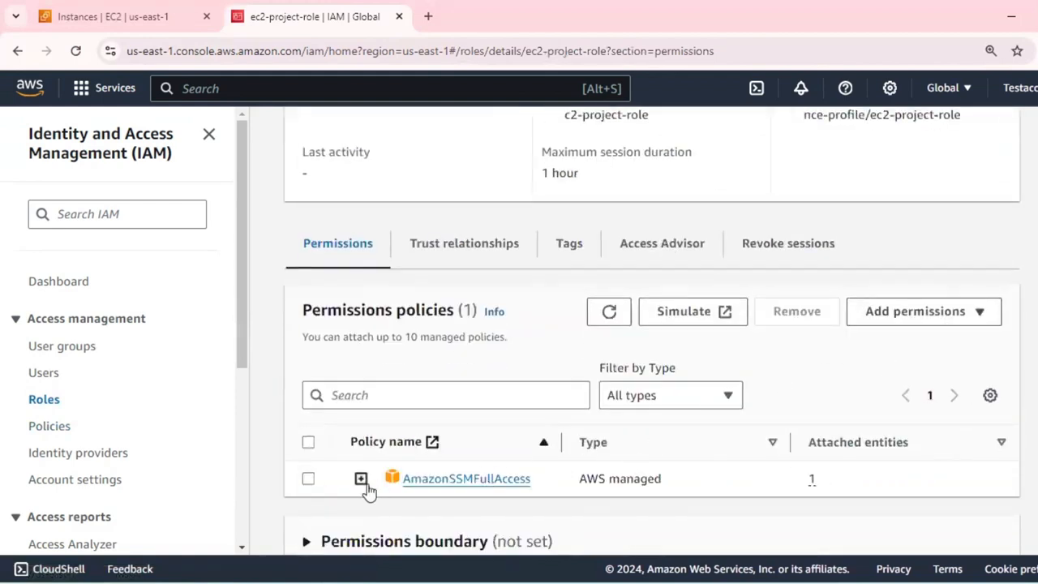
left_click(975, 321)
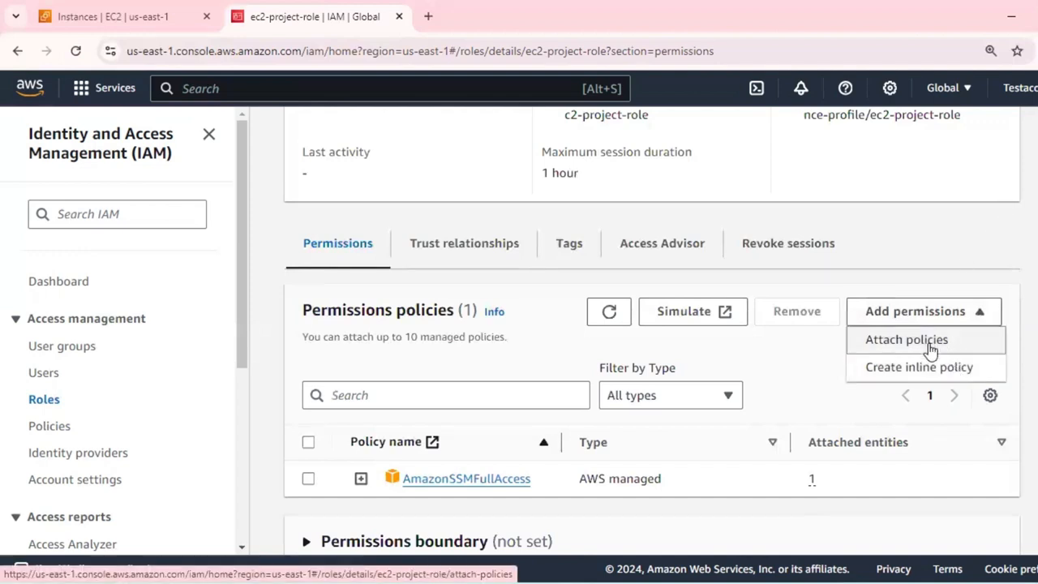
left_click(932, 224)
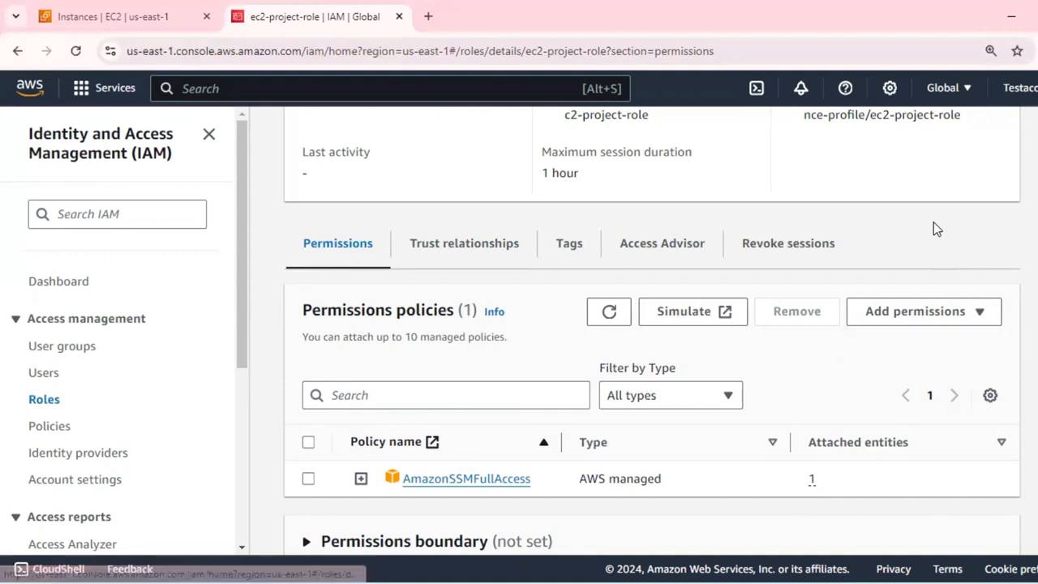
Switch to the EC2 instances list and check the IAM Role field in the details of public-instance-project.
left_click(146, 16)
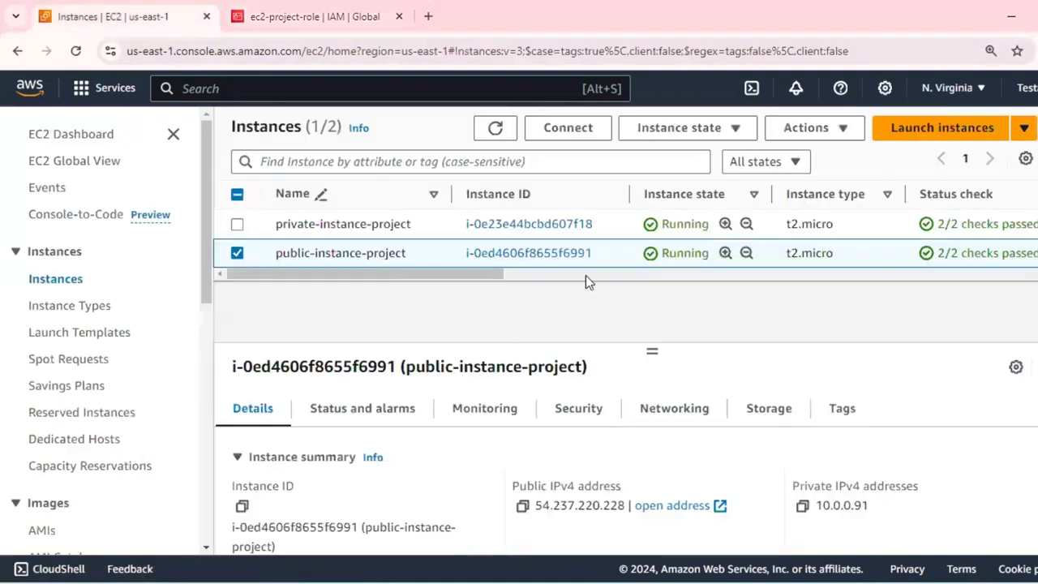
scroll(455, 434, "down", 1)
left_click_drag(652, 349, 652, 285)
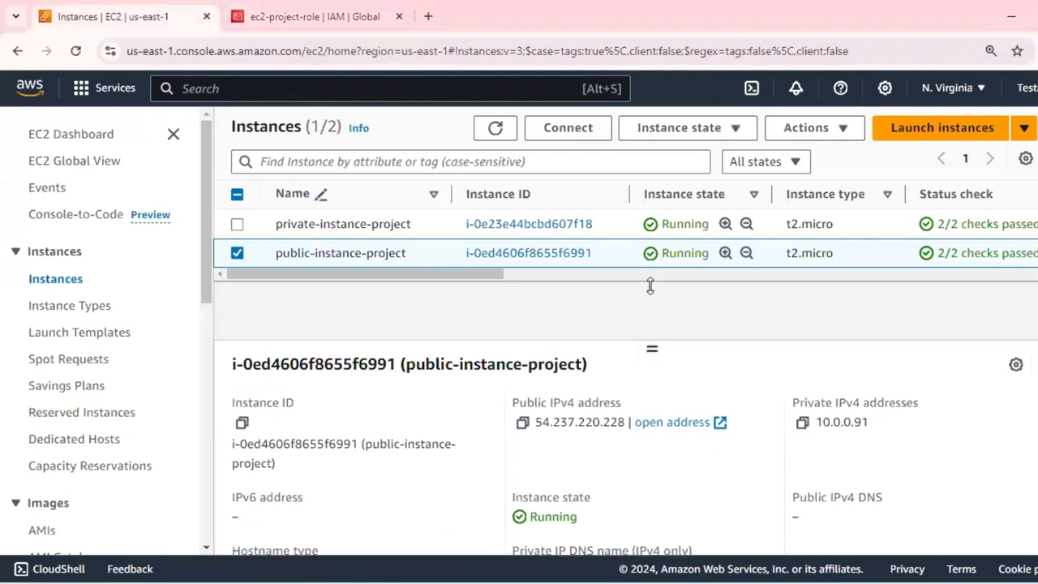
scroll(437, 430, "down", 1)
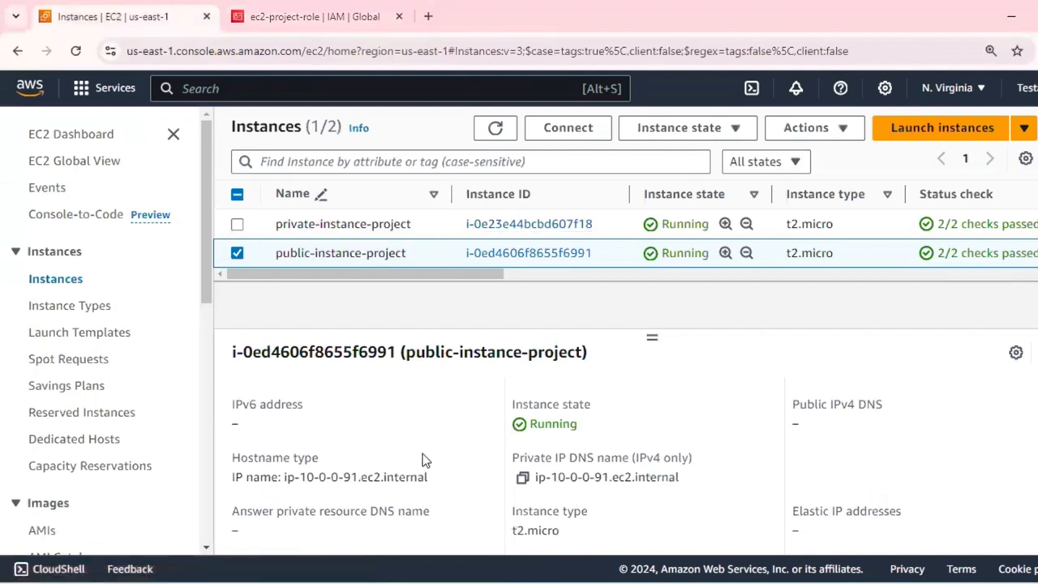
scroll(423, 460, "down", 1)
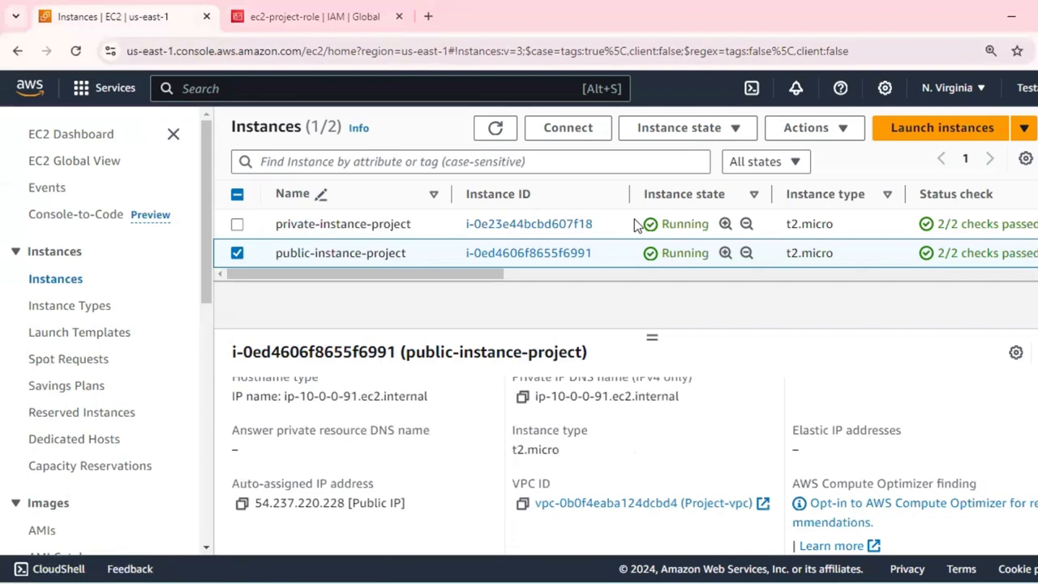
scroll(694, 446, "down", 2)
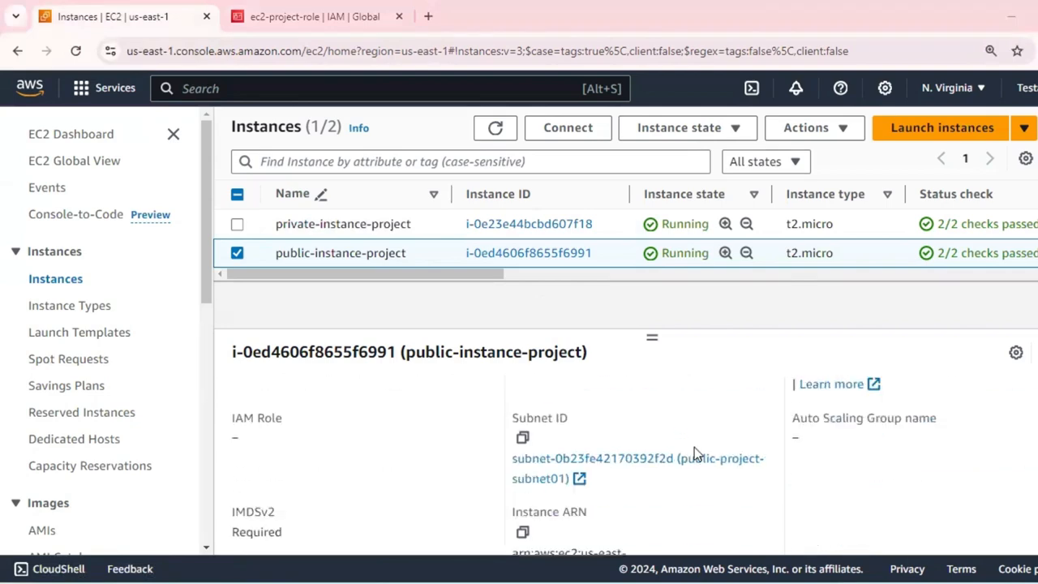
left_click_drag(241, 442, 232, 440)
Select private-instance-project and check the IAM Role field in its instance details.
left_click(605, 223)
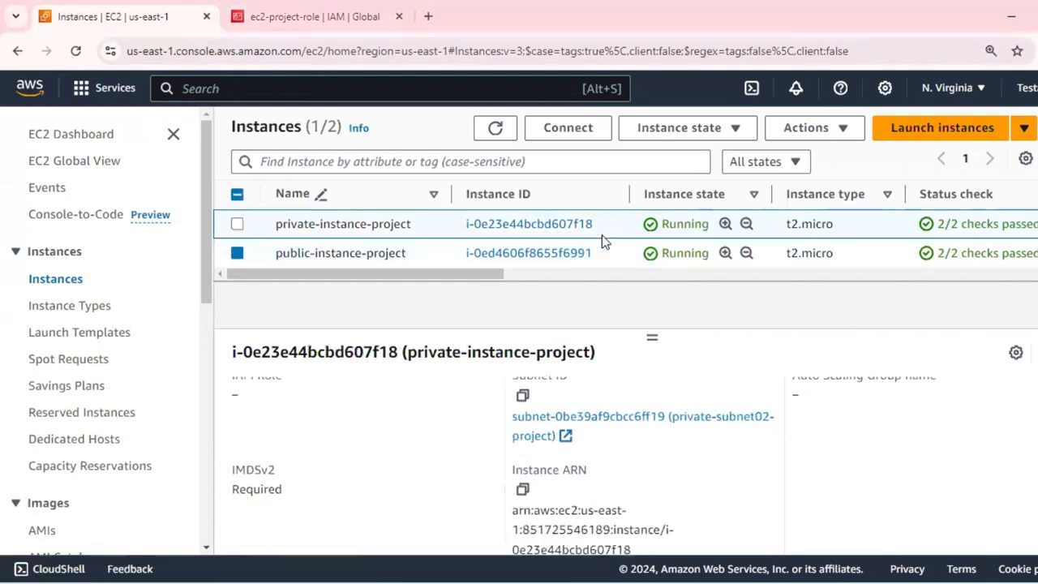
scroll(445, 475, "up", 3)
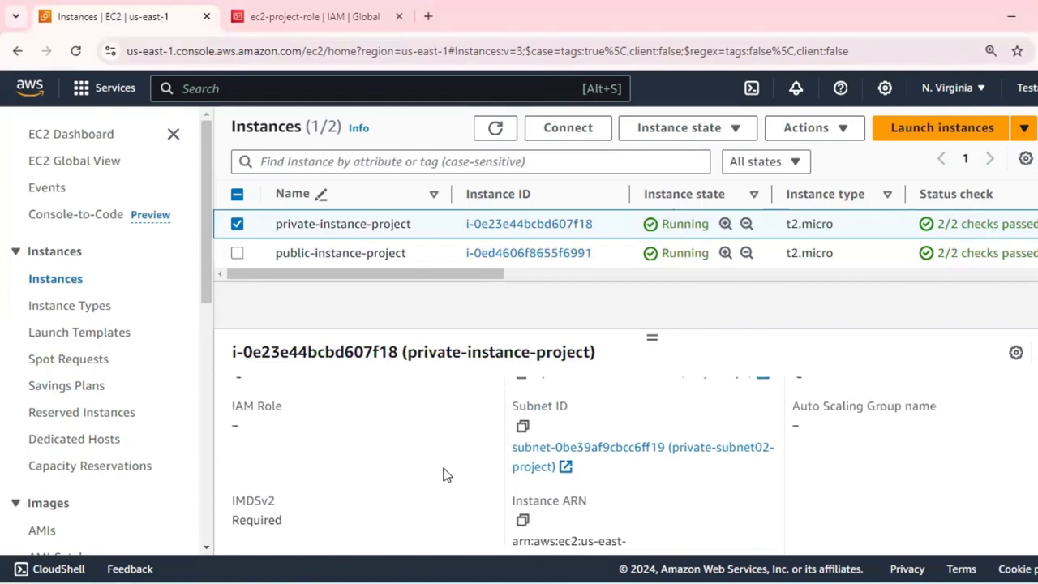
scroll(421, 475, "down", 1)
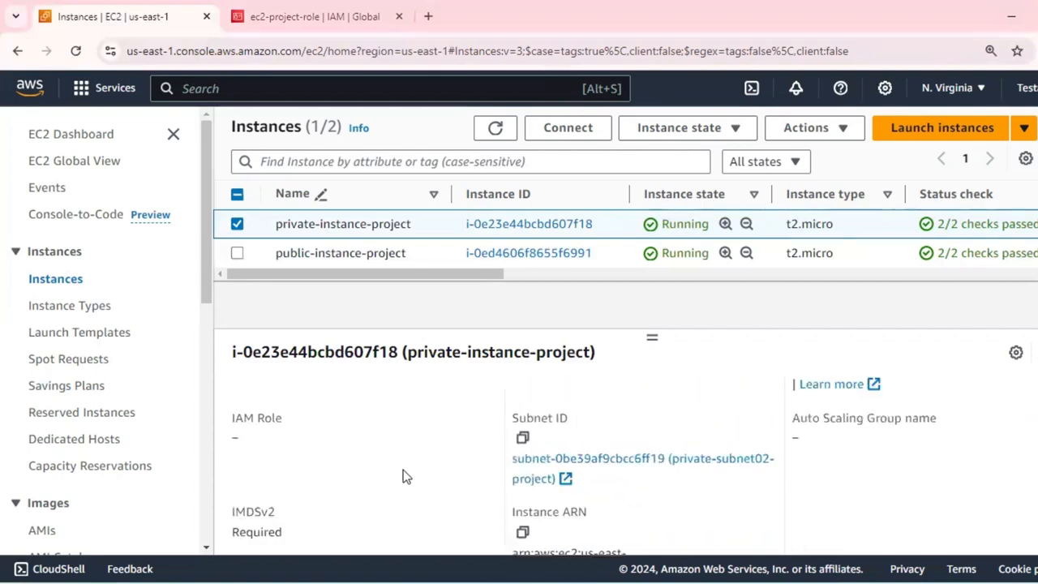
double_click(233, 438)
scroll(460, 446, "up", 5)
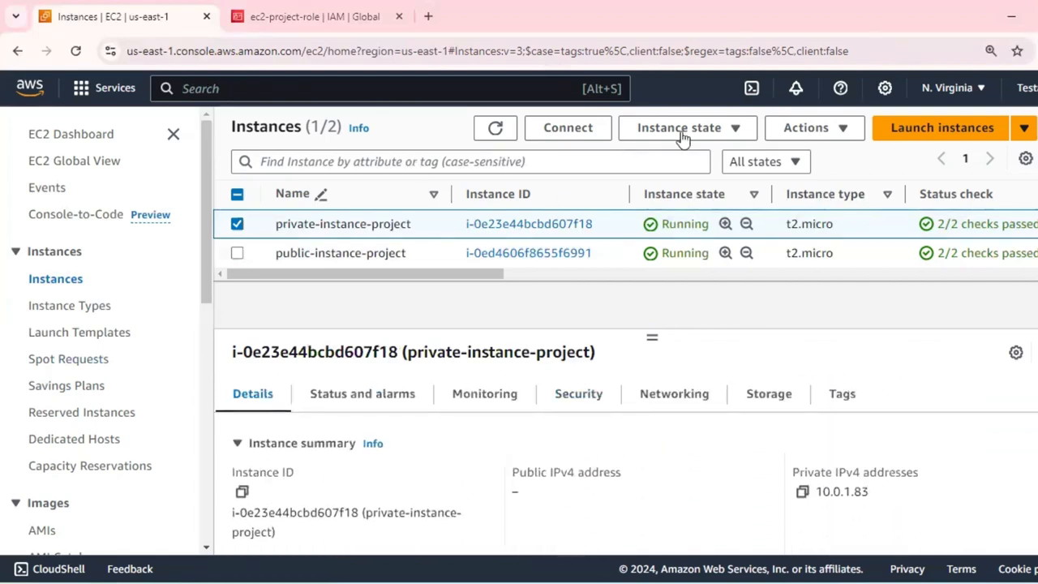
left_click(828, 134)
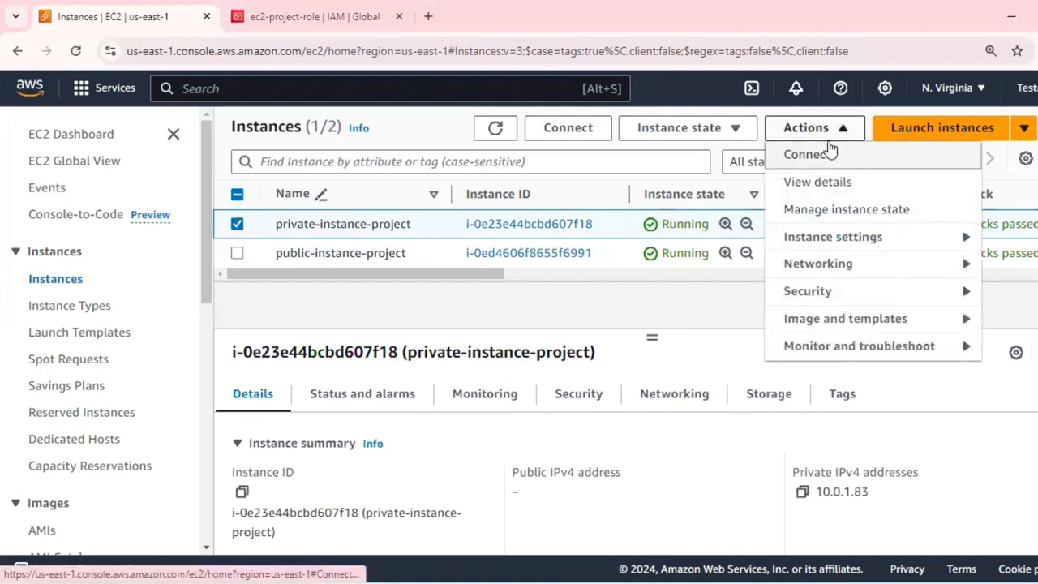
left_click(856, 304)
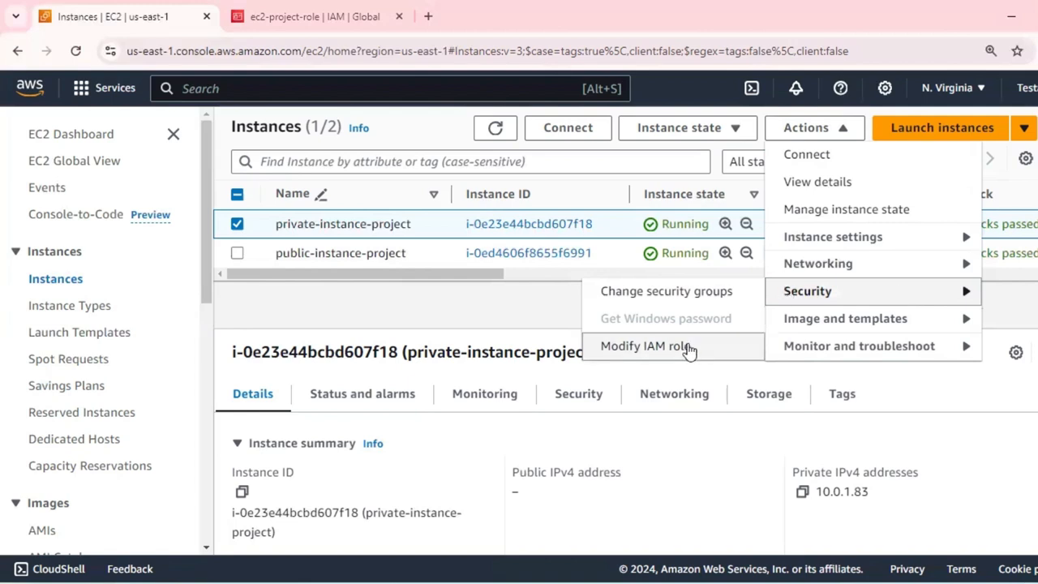
left_click(550, 293)
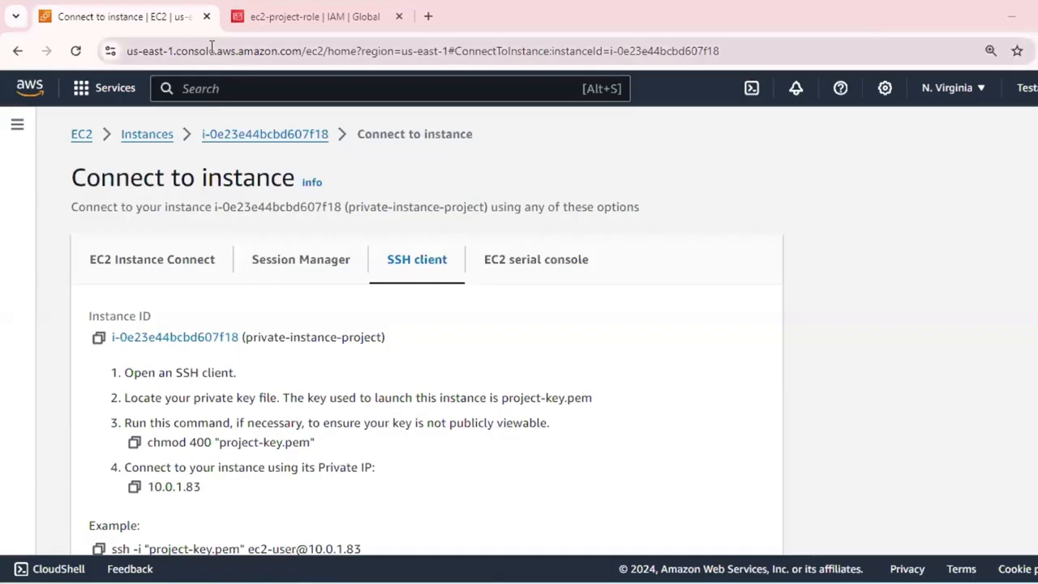
left_click(299, 12)
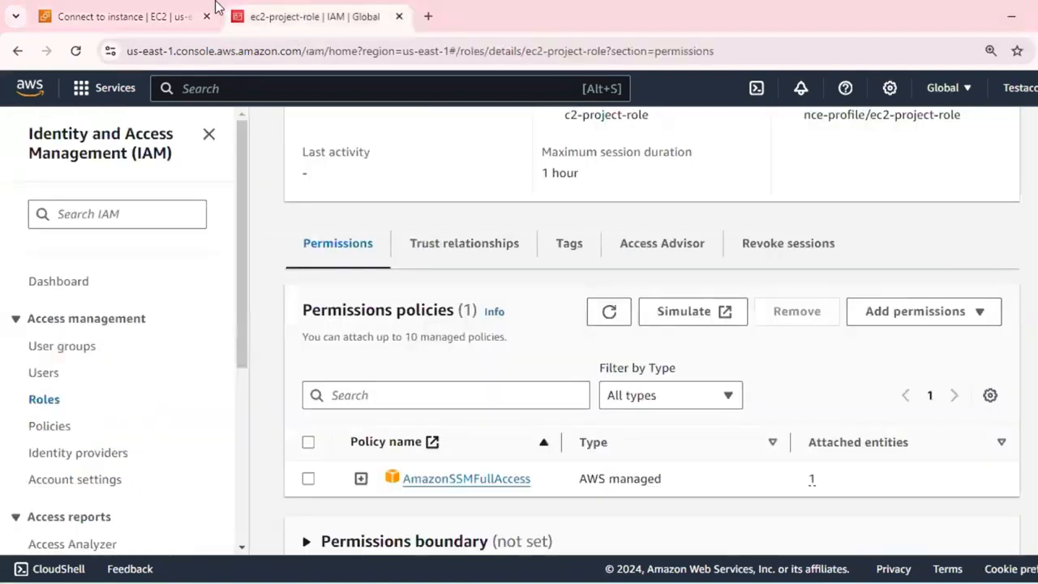
left_click(178, 22)
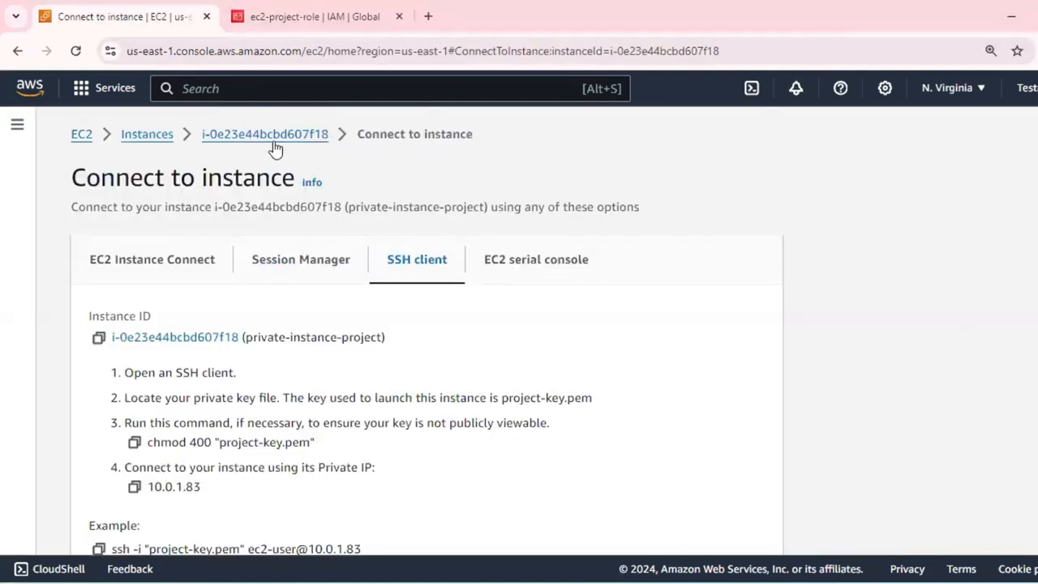
left_click(316, 134)
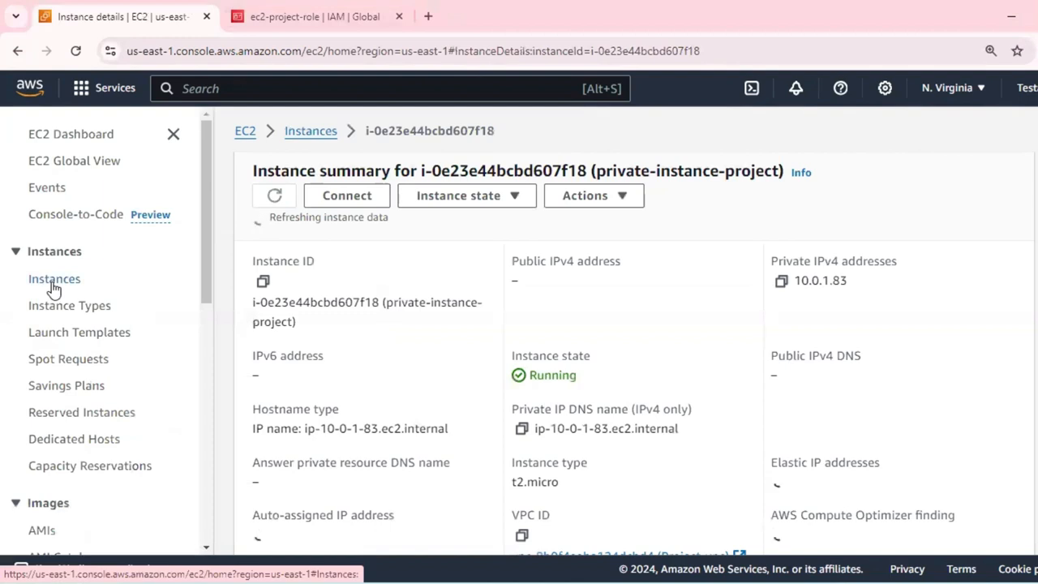
left_click(52, 284)
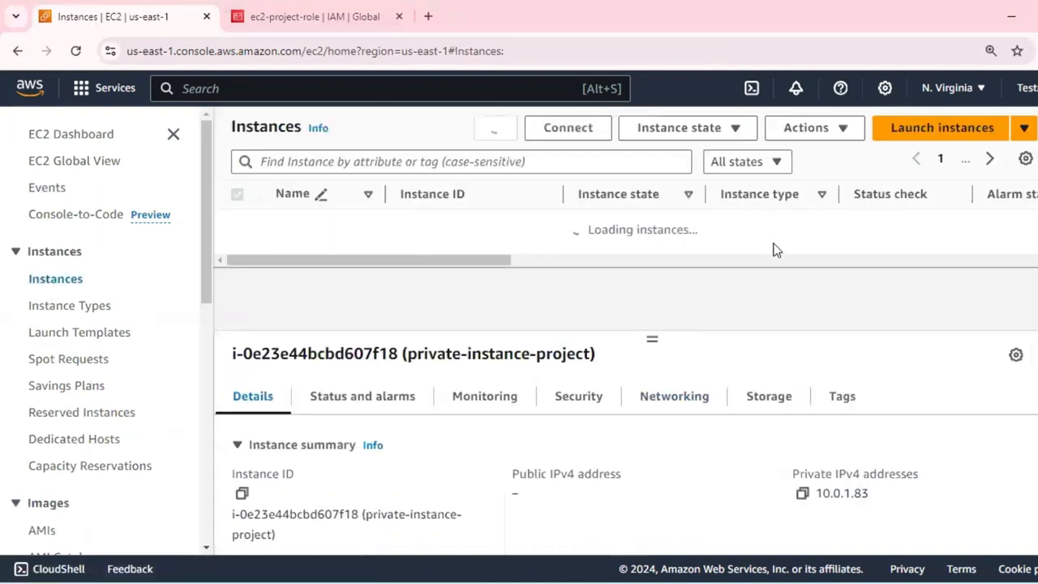
Attach the IAM role ec2-project-role to private-instance-project.
left_click(836, 135)
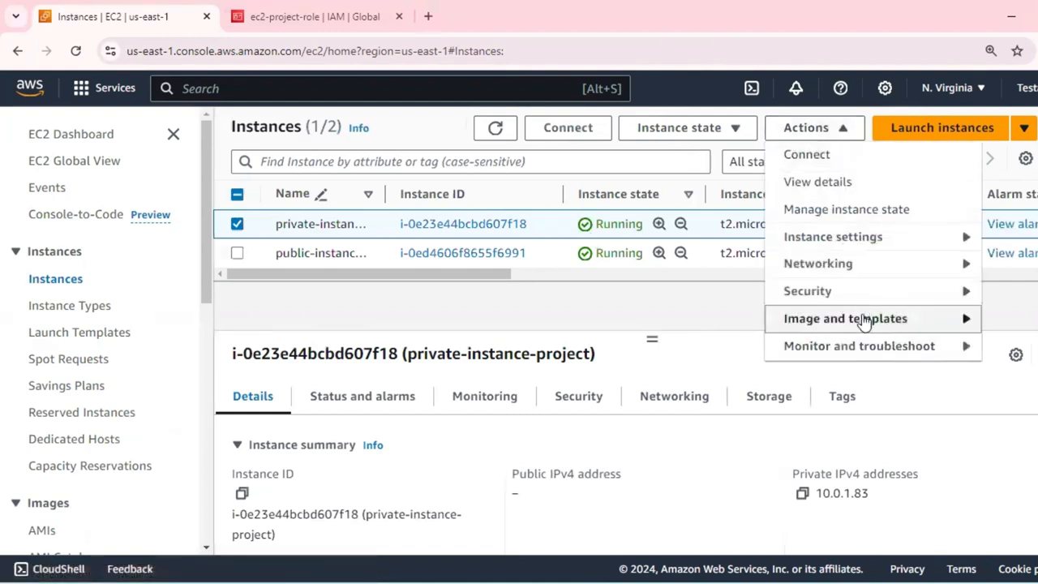
mouse_move(865, 301)
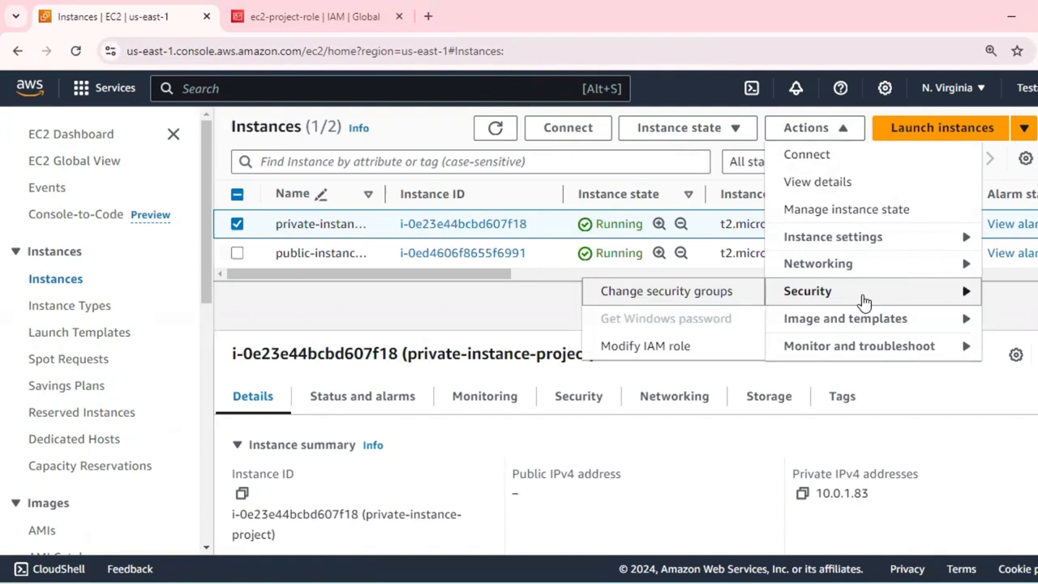
left_click(657, 348)
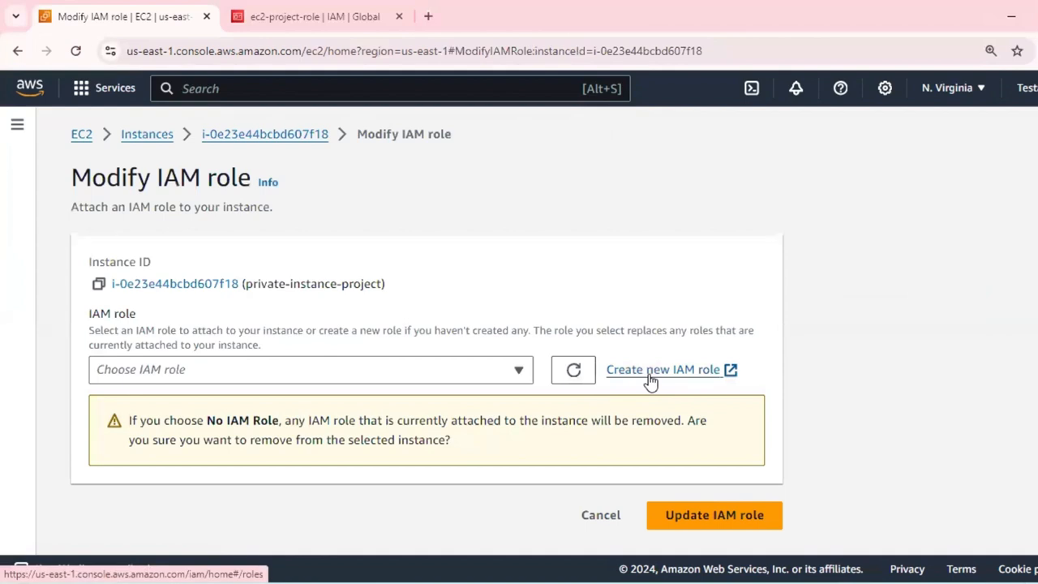
left_click(520, 370)
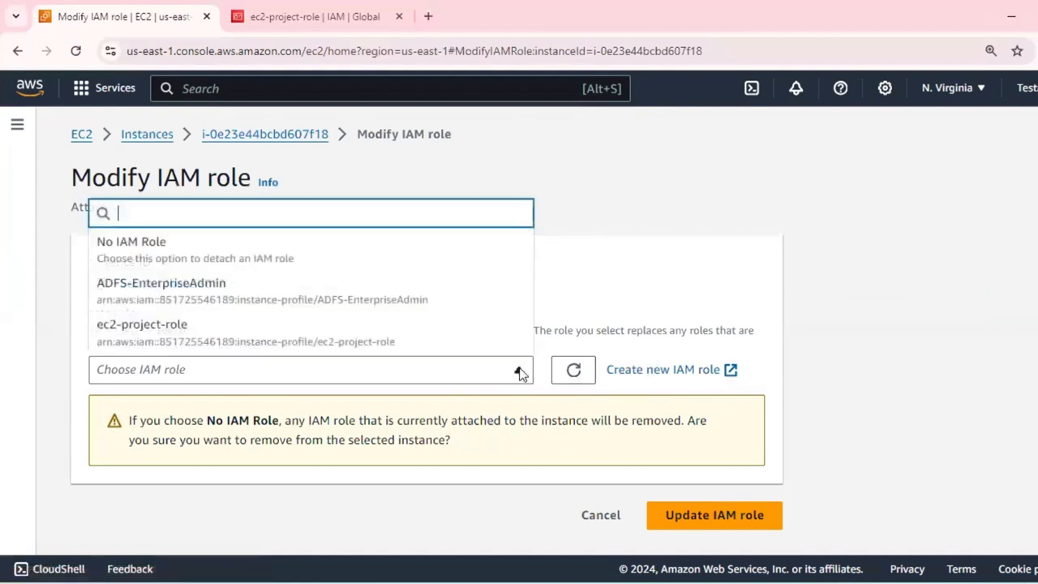
left_click(354, 335)
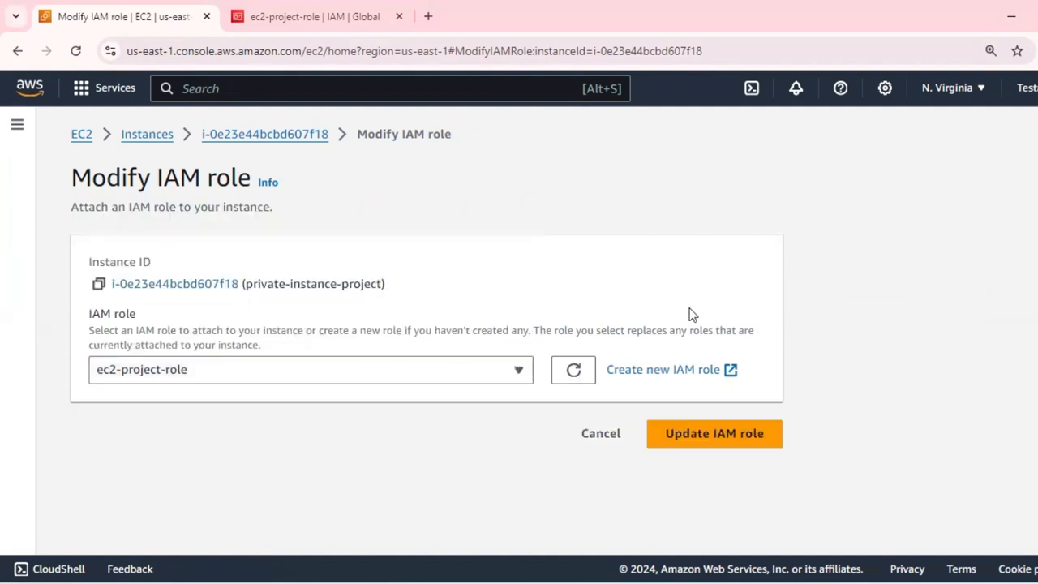
left_click(683, 434)
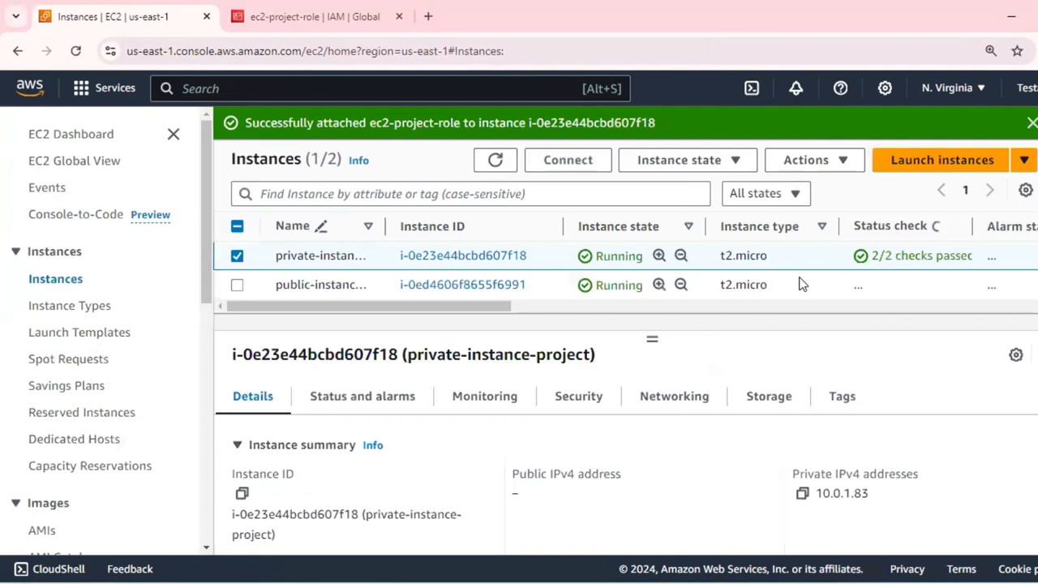
Attach the IAM role ec2-project-role to public-instance-project.
left_click(803, 284)
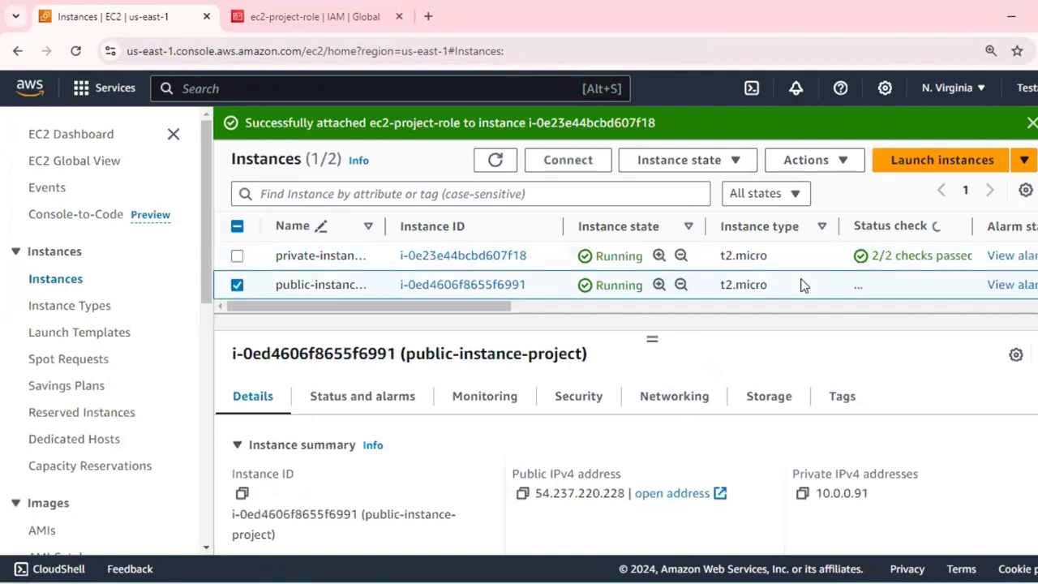
left_click(811, 161)
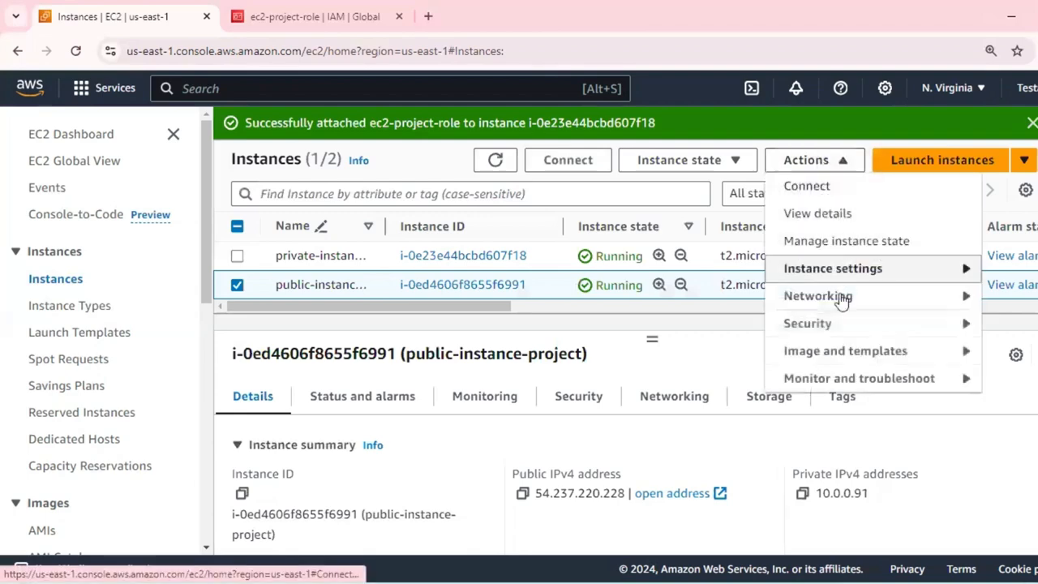
mouse_move(841, 326)
left_click(633, 380)
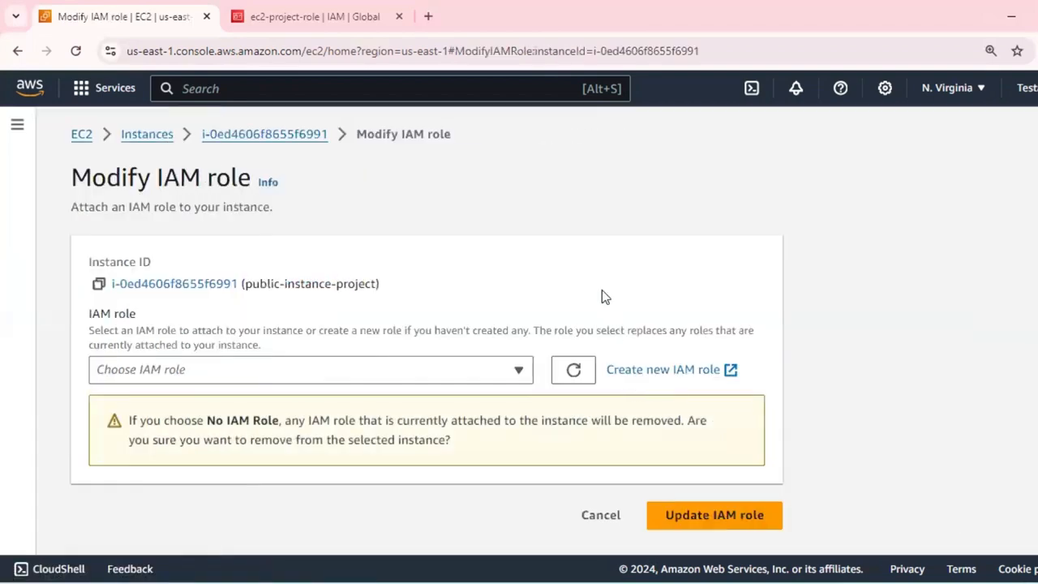
left_click(517, 379)
left_click(484, 331)
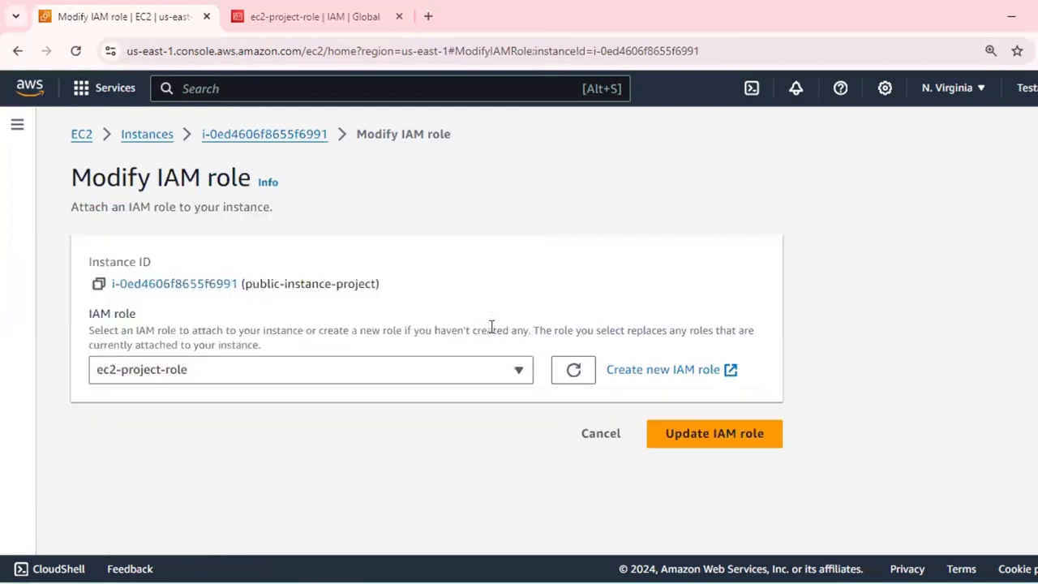
left_click(722, 432)
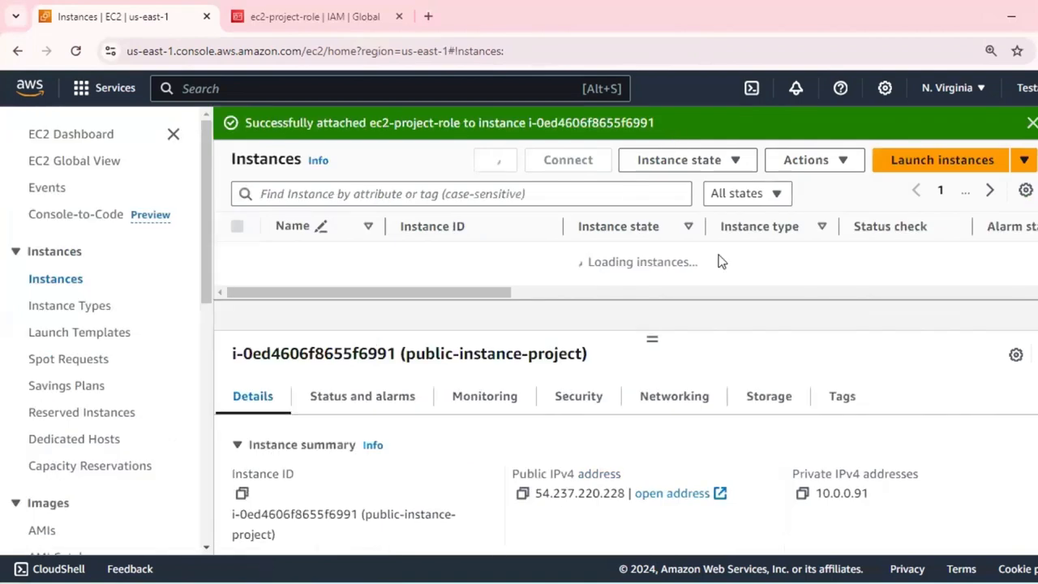
Switch to the Notepad notes, add the line "3. ssm agent should be in instance" below the policy item, and minimize the window.
key("alt+Tab")
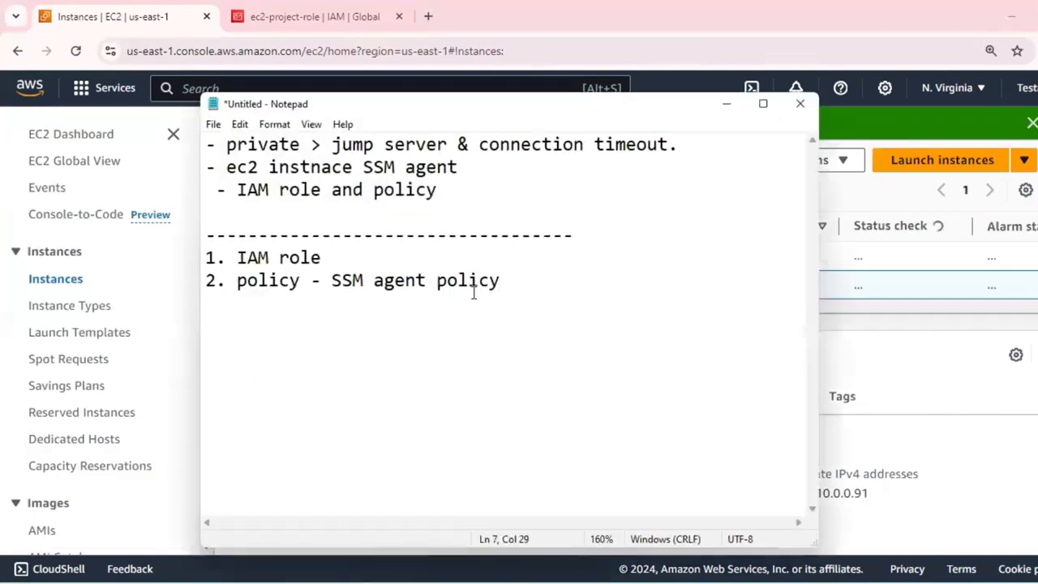
left_click(301, 282)
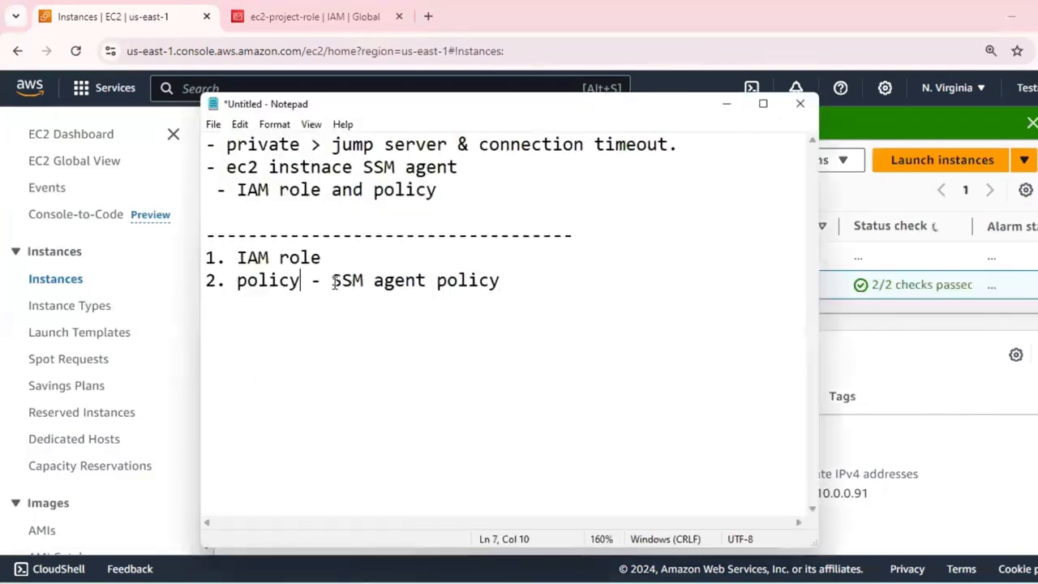
left_click(505, 280)
key("Return")
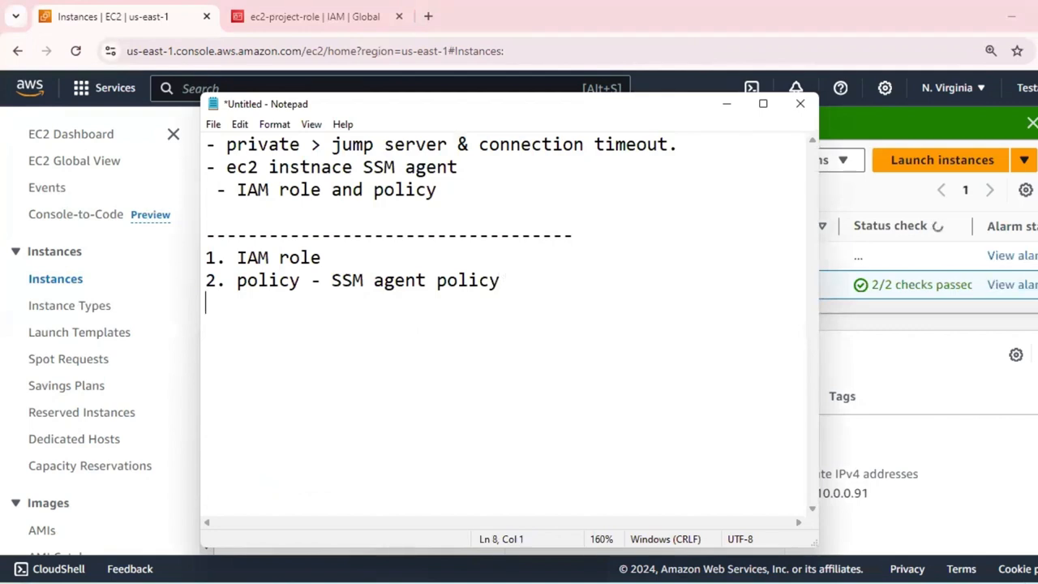
type("3. ss")
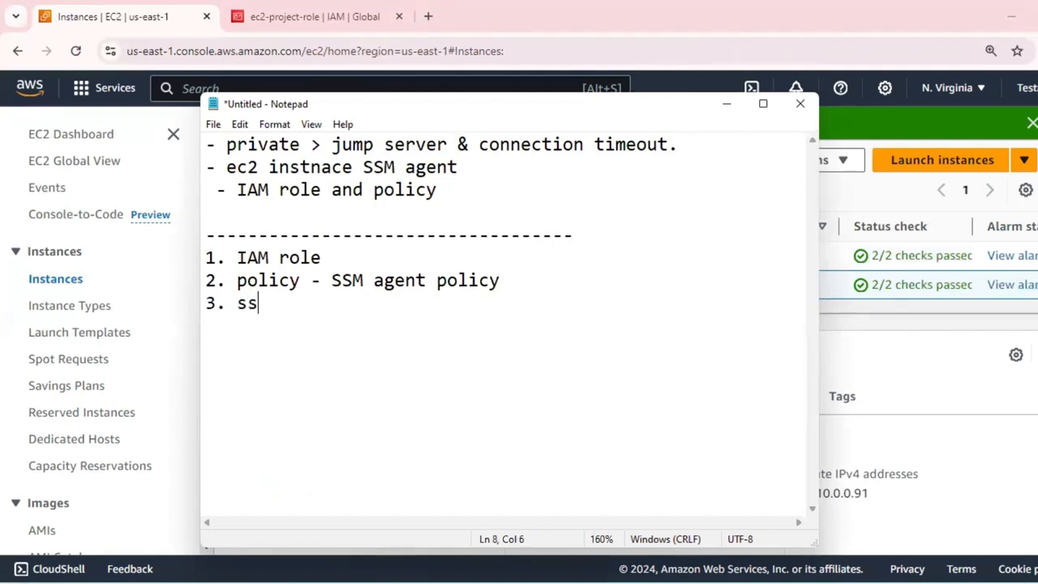
type("s")
key("BackSpace")
type("m agent s")
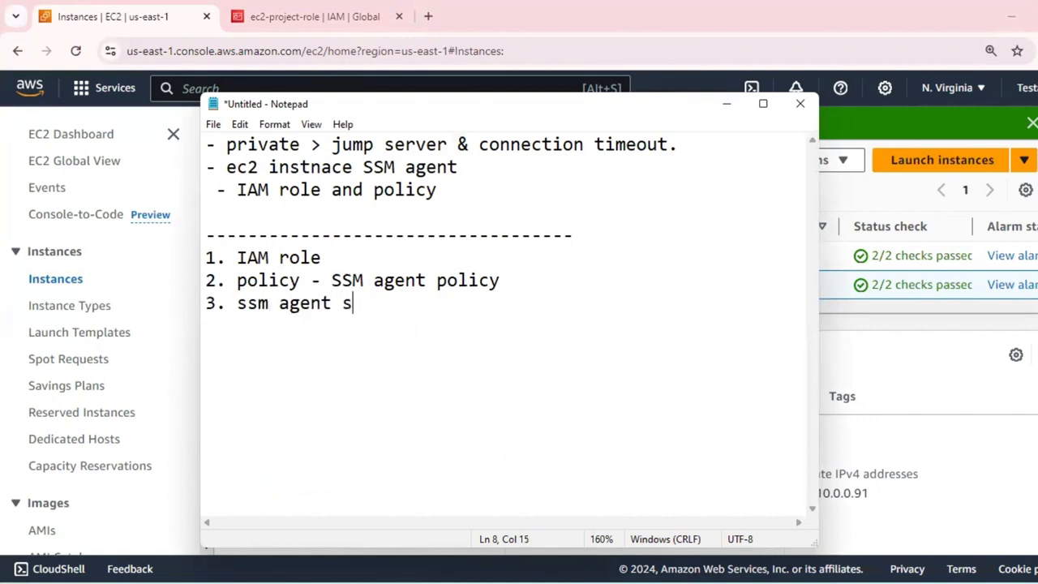
type("hould be ")
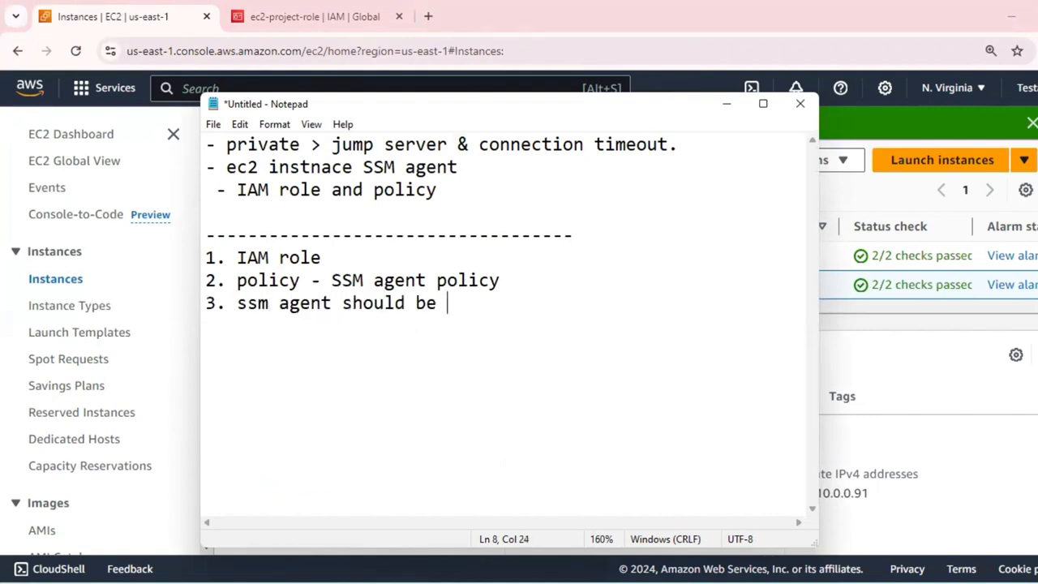
type("in instance")
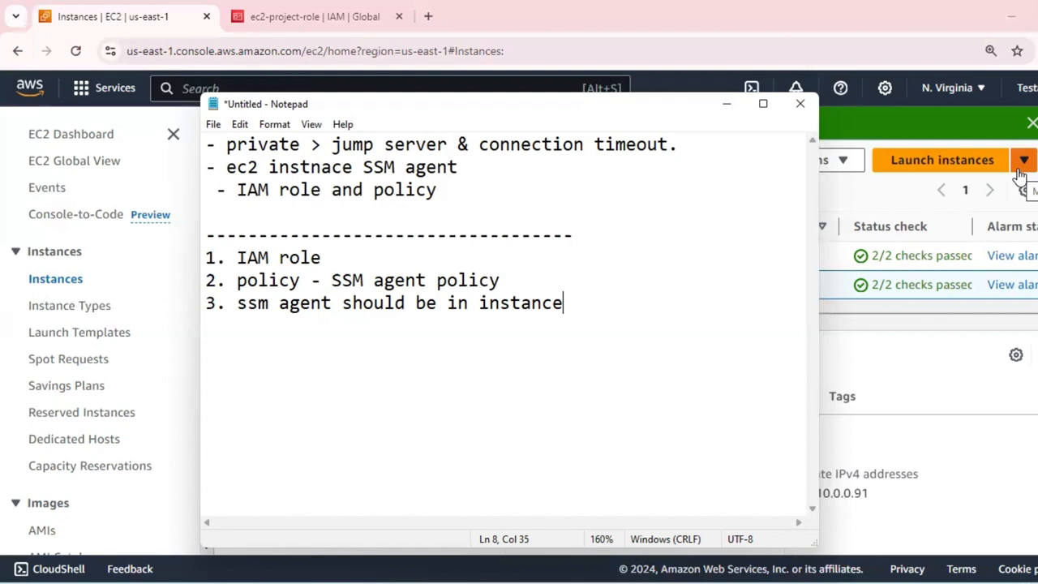
left_click(727, 105)
Search the AWS services for "ssm" and open Systems Manager in a new browser tab.
left_click(298, 88)
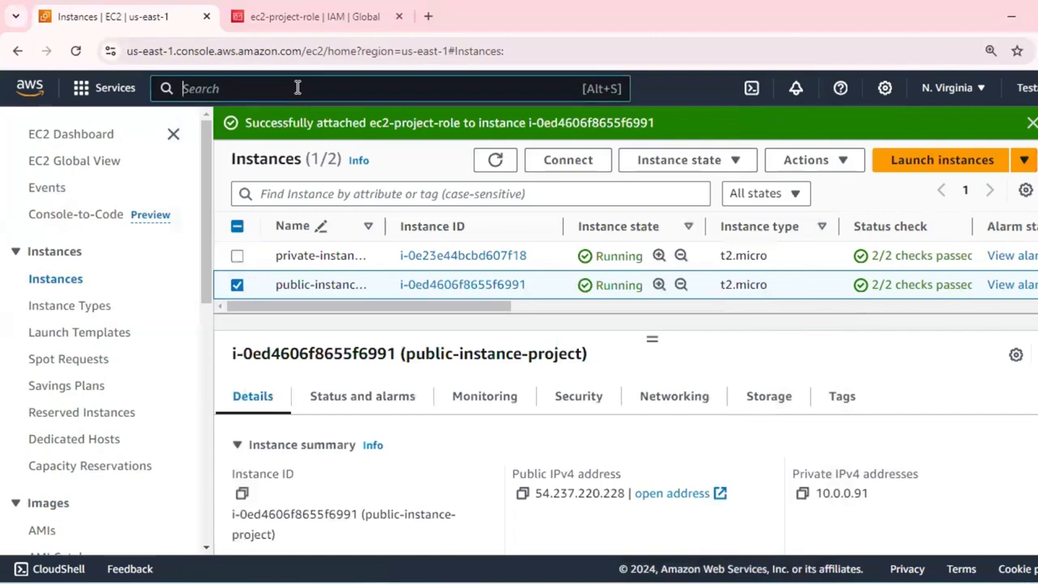
type("ssm")
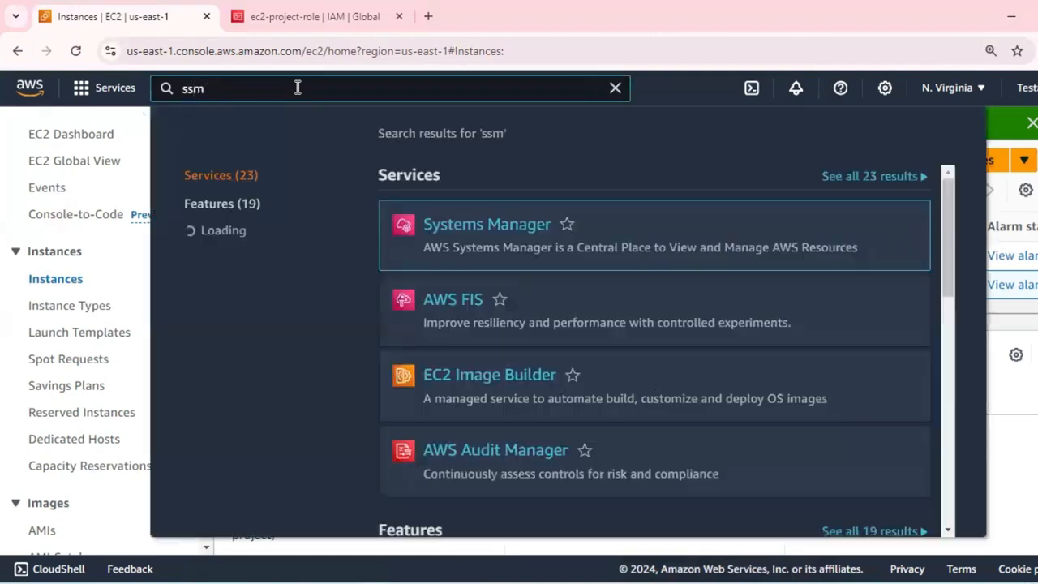
right_click(535, 228)
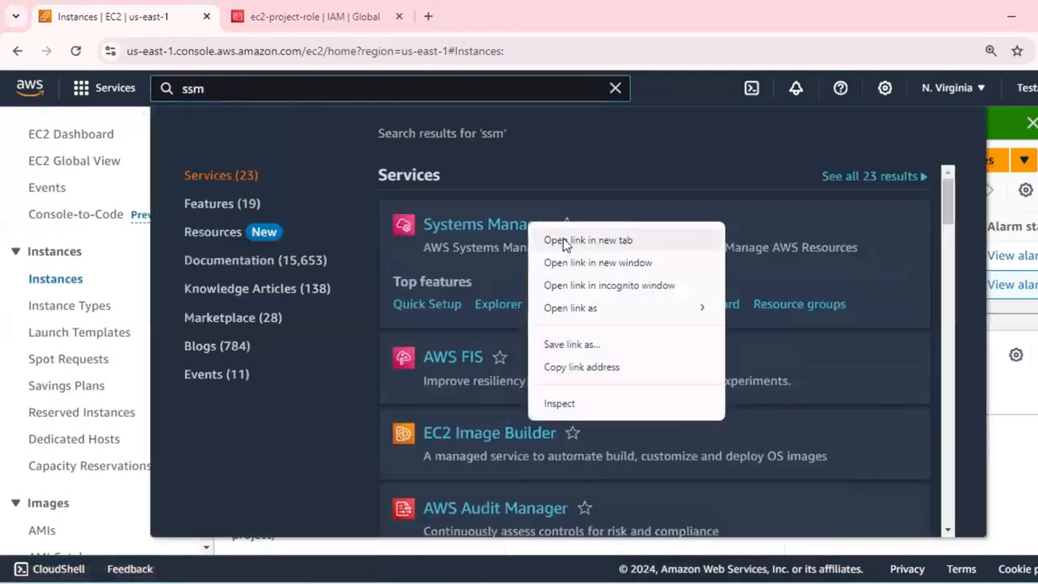
left_click(585, 238)
left_click(493, 14)
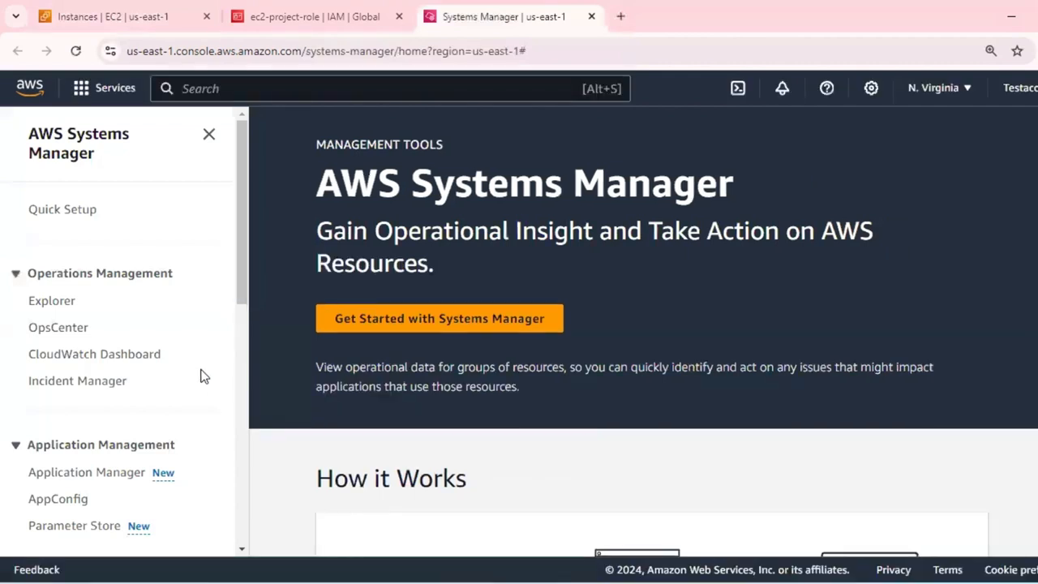
Look through the Systems Manager features, open Parameter Store and examine its overview page.
scroll(204, 376, "down", 2)
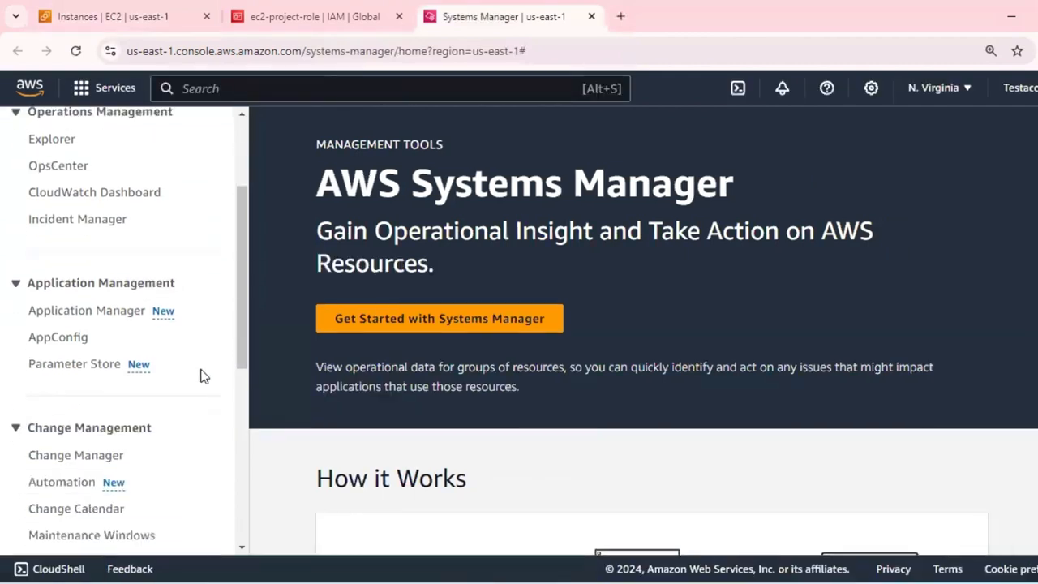
scroll(97, 308, "up", 2)
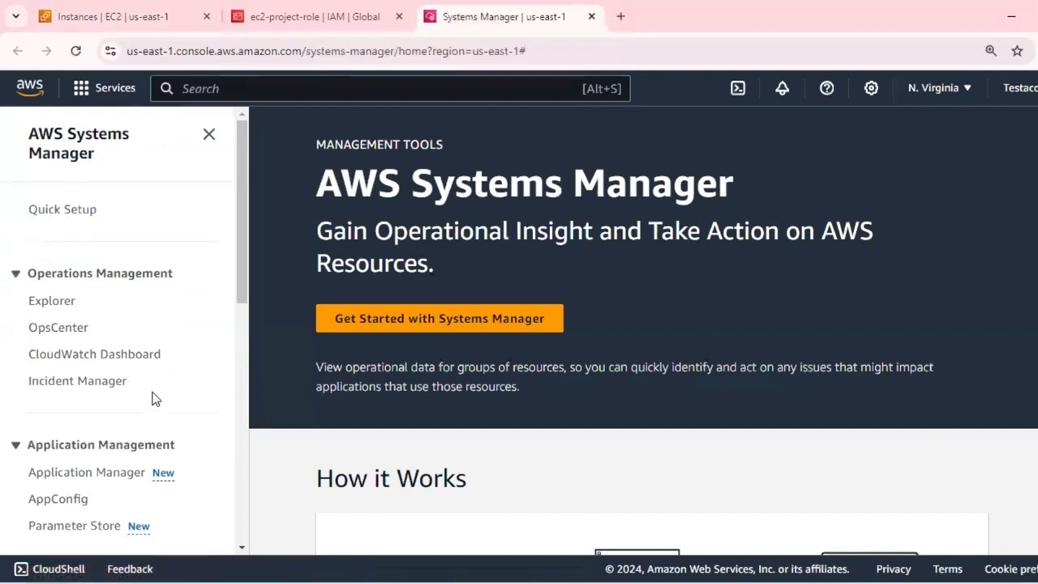
scroll(155, 397, "down", 2)
left_click(102, 369)
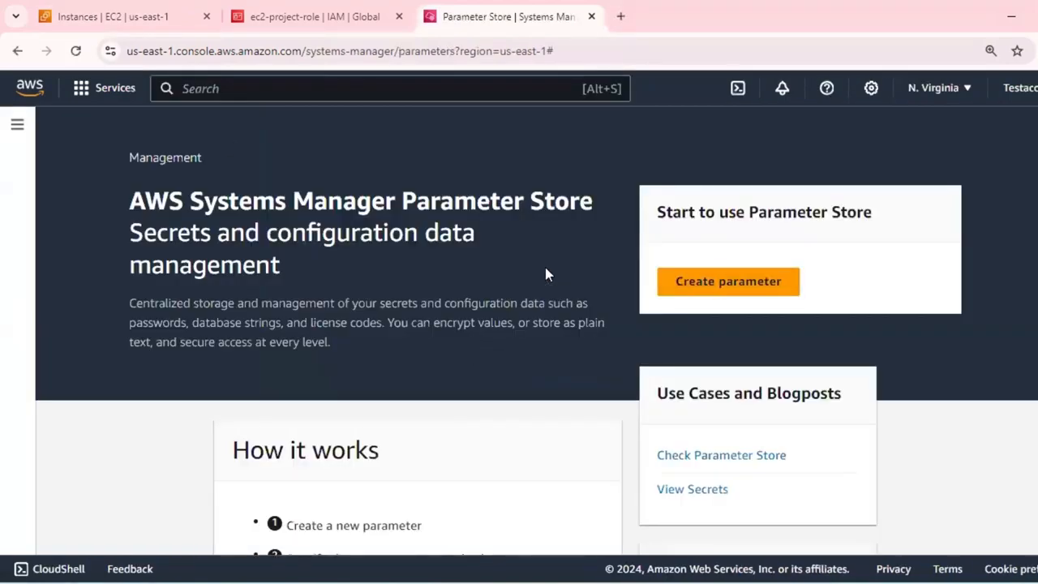
scroll(545, 270, "down", 5)
scroll(535, 286, "up", 5)
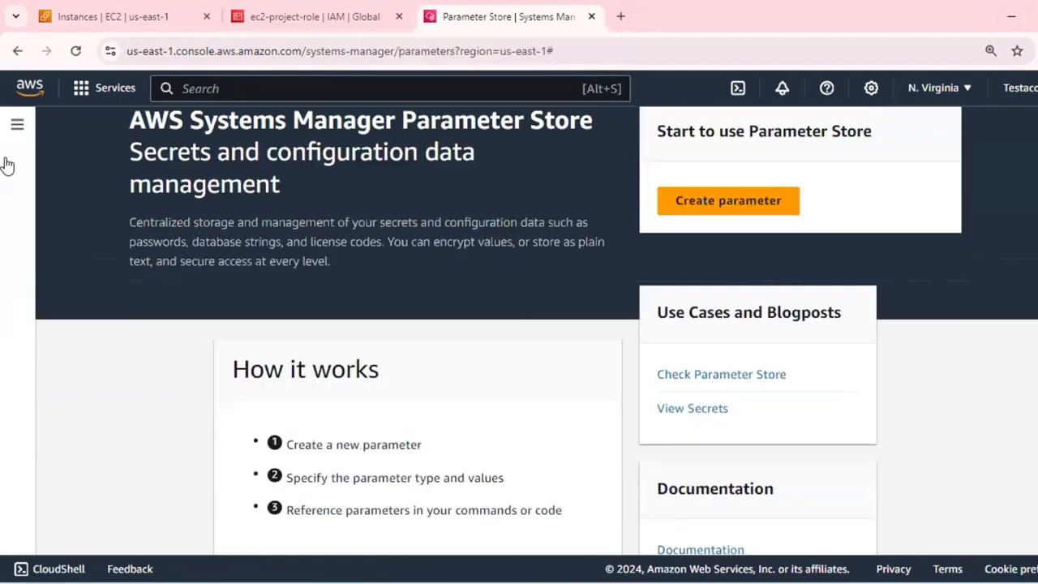
Open the Documents page under Shared Resources in Systems Manager.
left_click(18, 125)
scroll(91, 432, "down", 3)
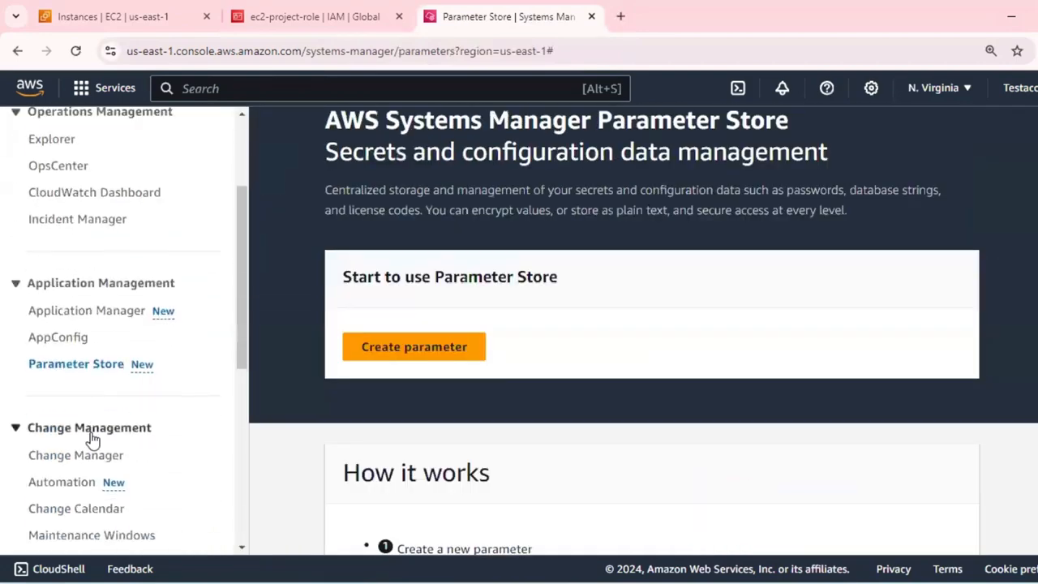
scroll(92, 364, "down", 4)
scroll(95, 364, "down", 2)
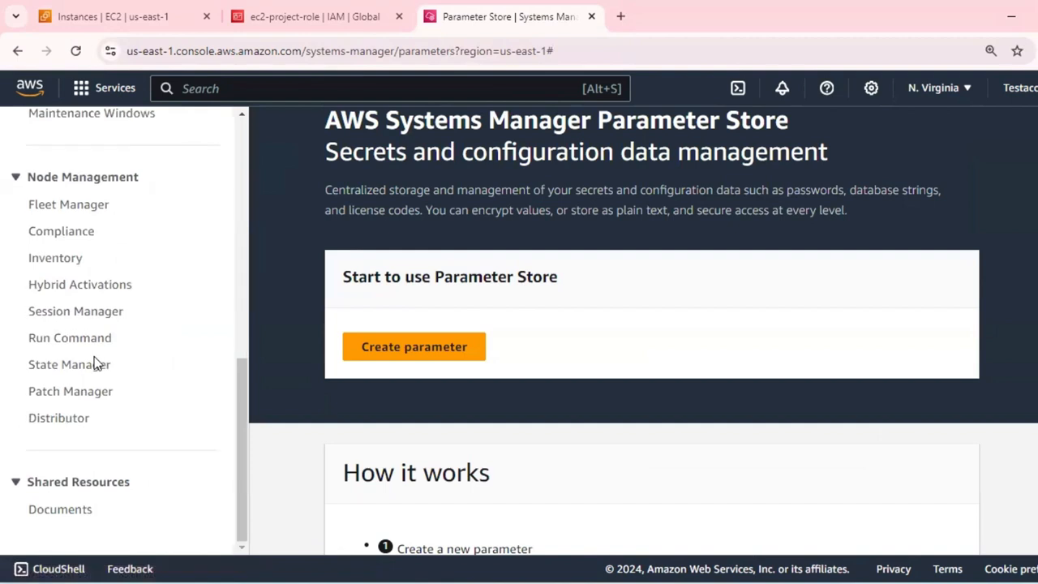
left_click(74, 510)
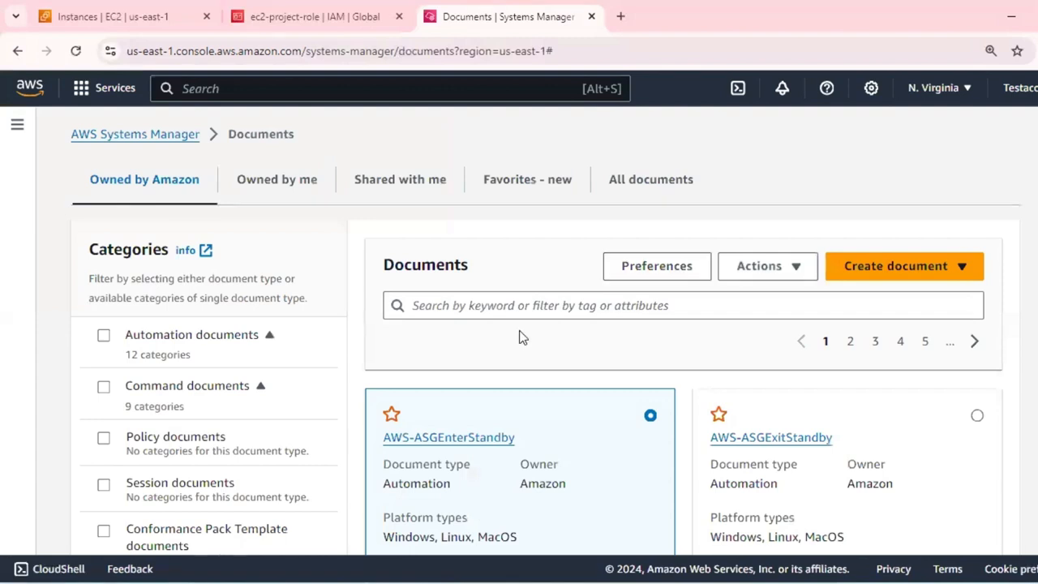
Browse the documents owned by Amazon and select AWS-ApplyAnsiblePlaybooks.
scroll(522, 337, "down", 5)
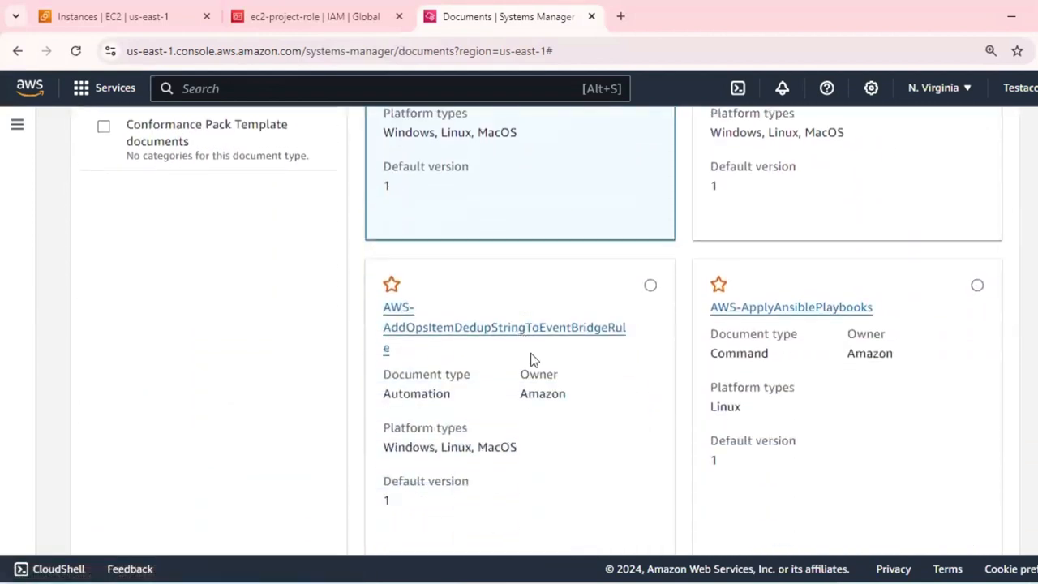
scroll(534, 359, "up", 2)
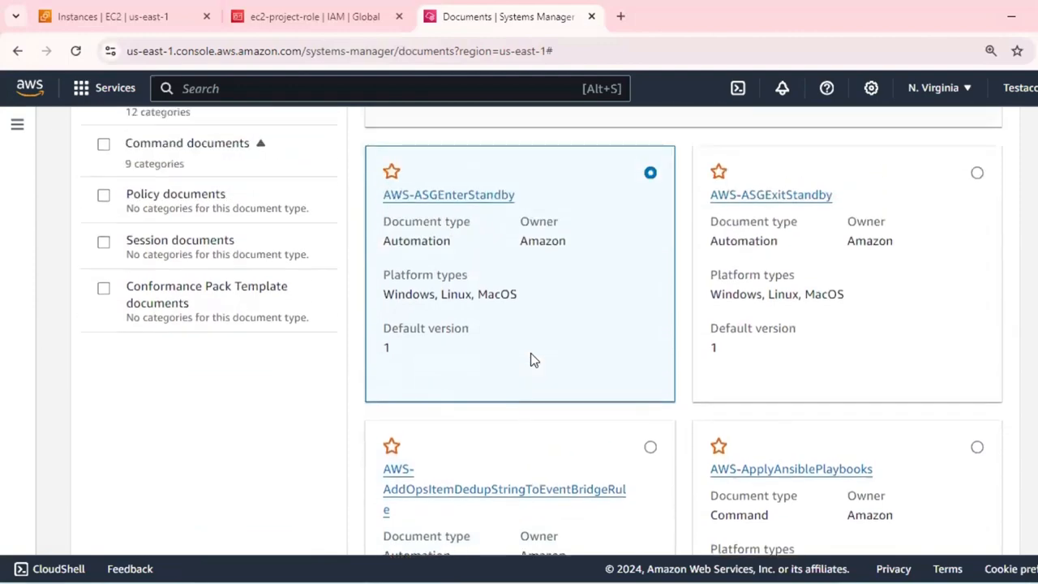
scroll(531, 357, "down", 2)
left_click(977, 285)
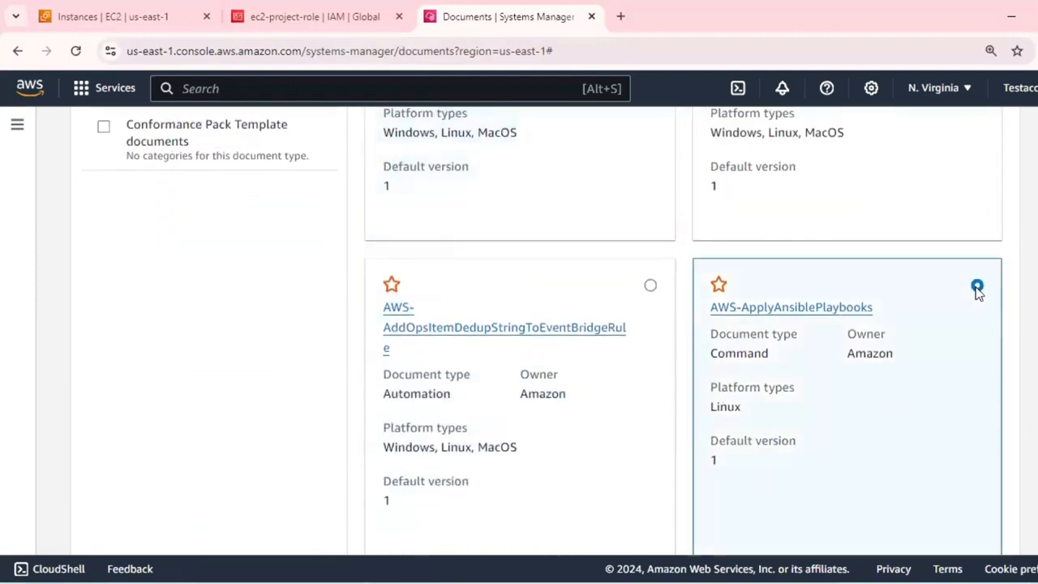
scroll(897, 398, "down", 3)
scroll(897, 389, "up", 8)
scroll(898, 377, "up", 1)
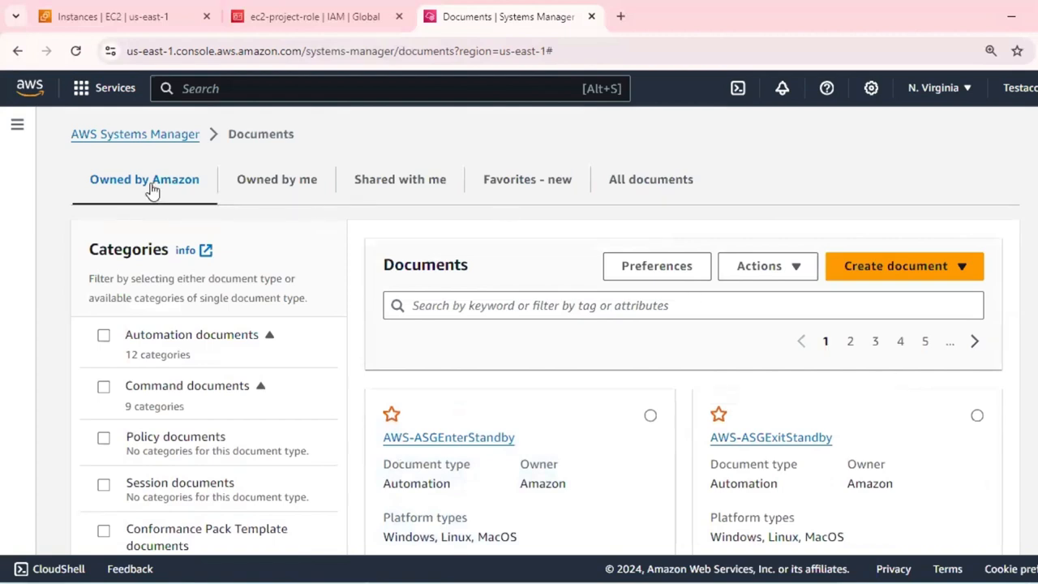
View the documents owned by me, those shared with me, and the list of all documents.
left_click(275, 187)
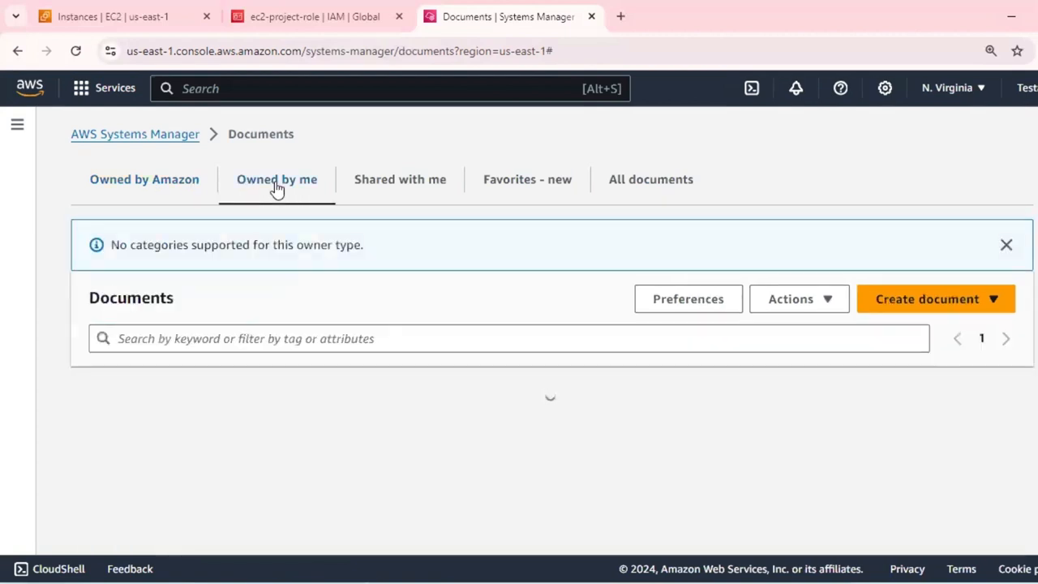
left_click(400, 188)
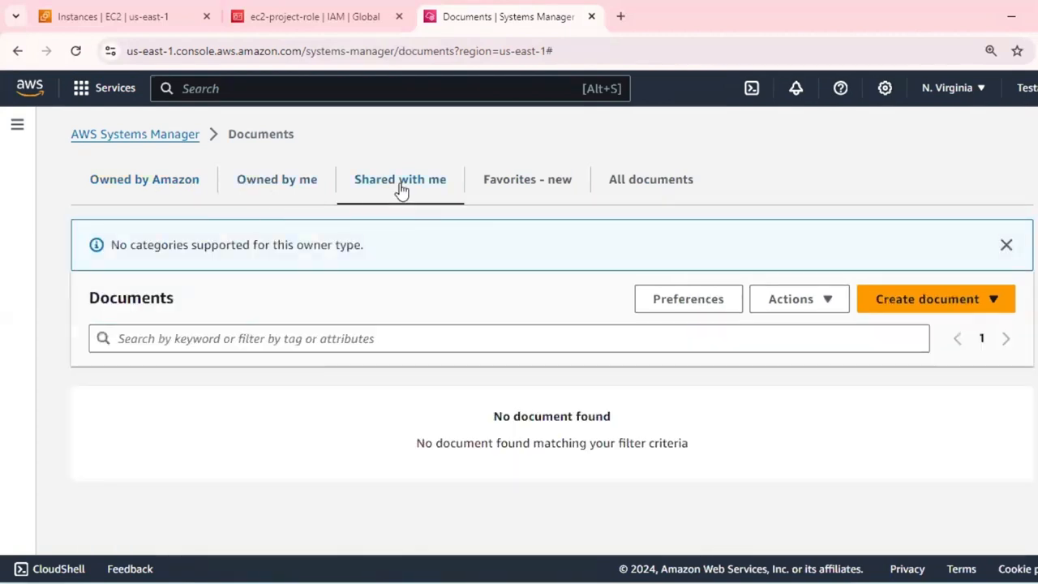
left_click(667, 185)
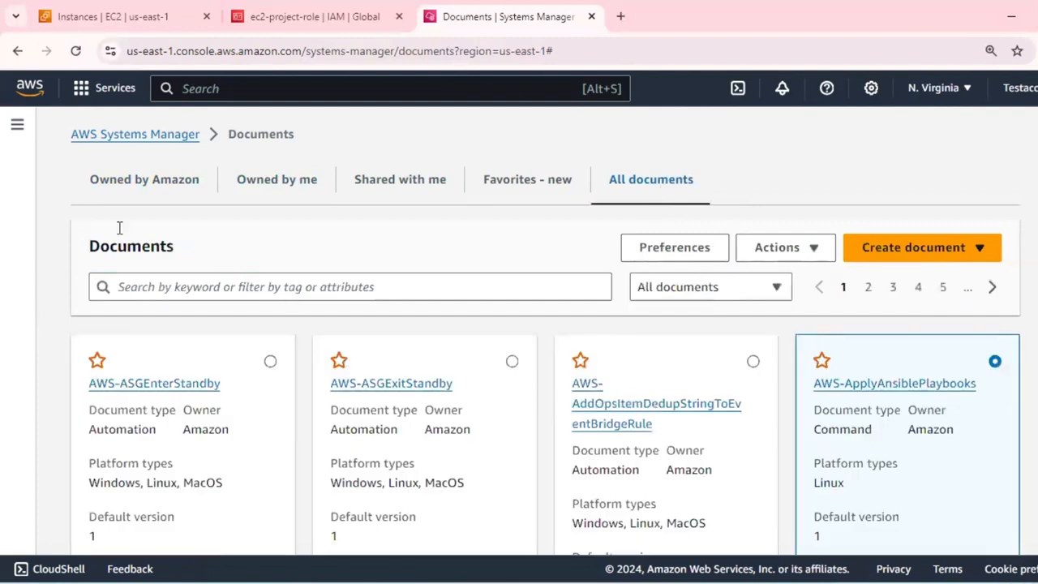
Filter the documents owned by Amazon to Conformance Pack Template documents and look through the list.
left_click(128, 188)
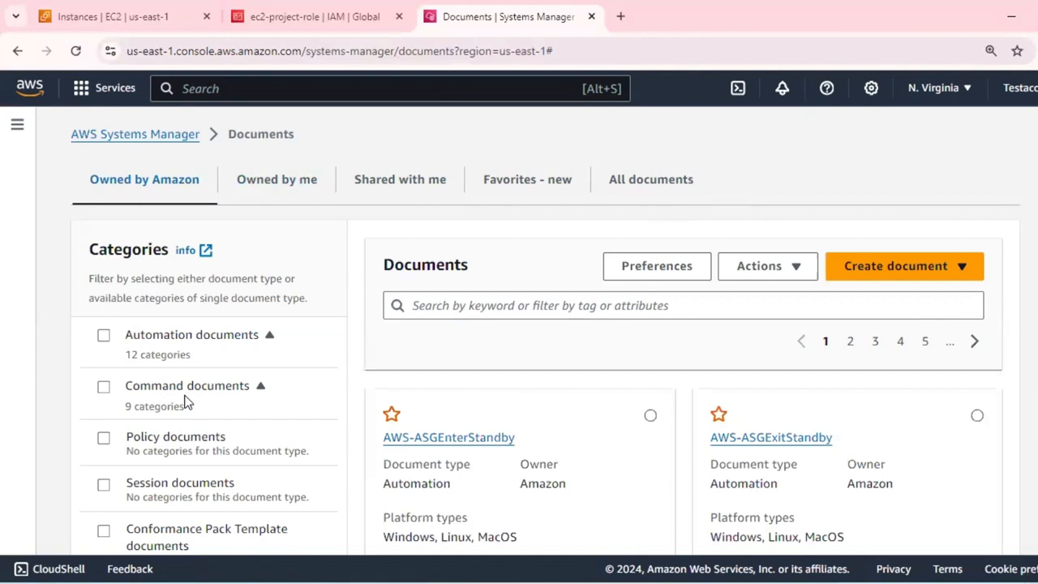
scroll(185, 401, "down", 2)
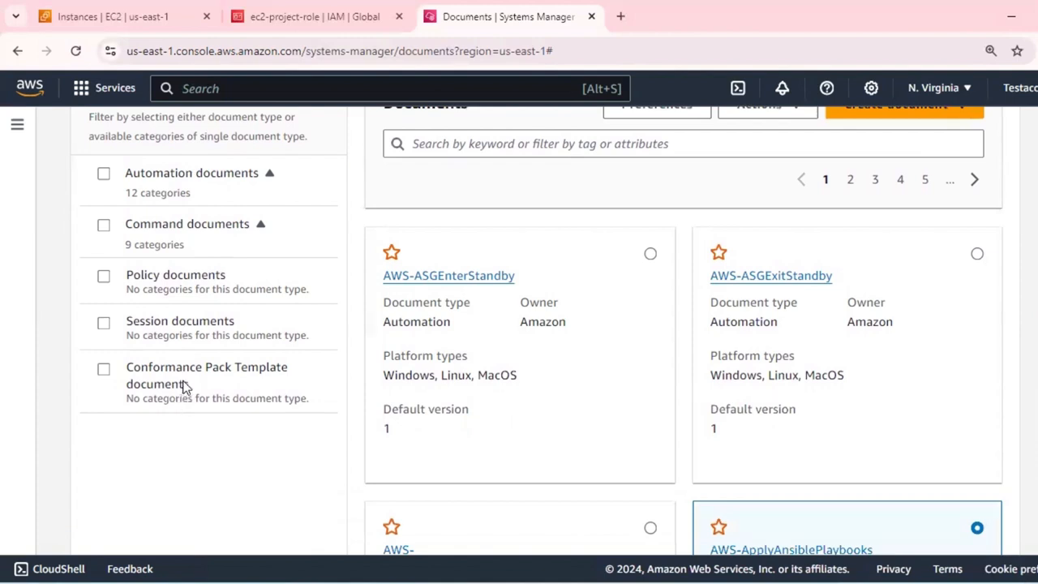
left_click(104, 371)
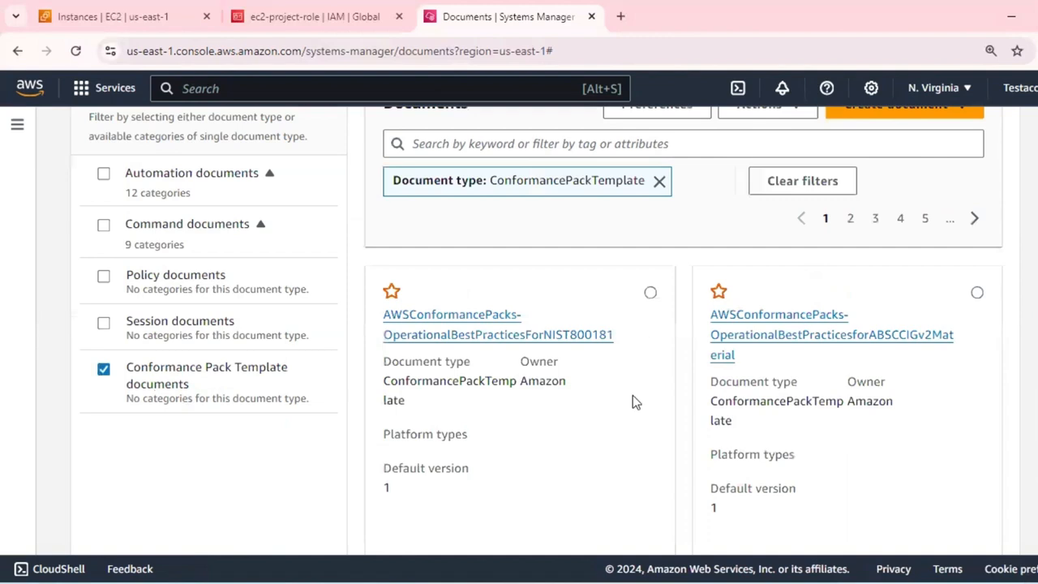
scroll(635, 402, "down", 3)
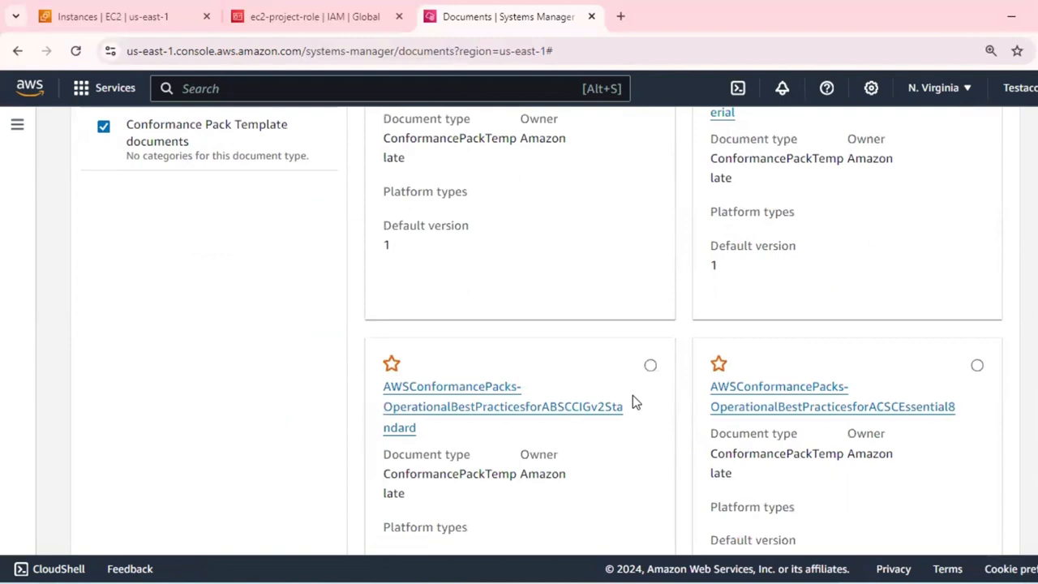
scroll(635, 401, "down", 5)
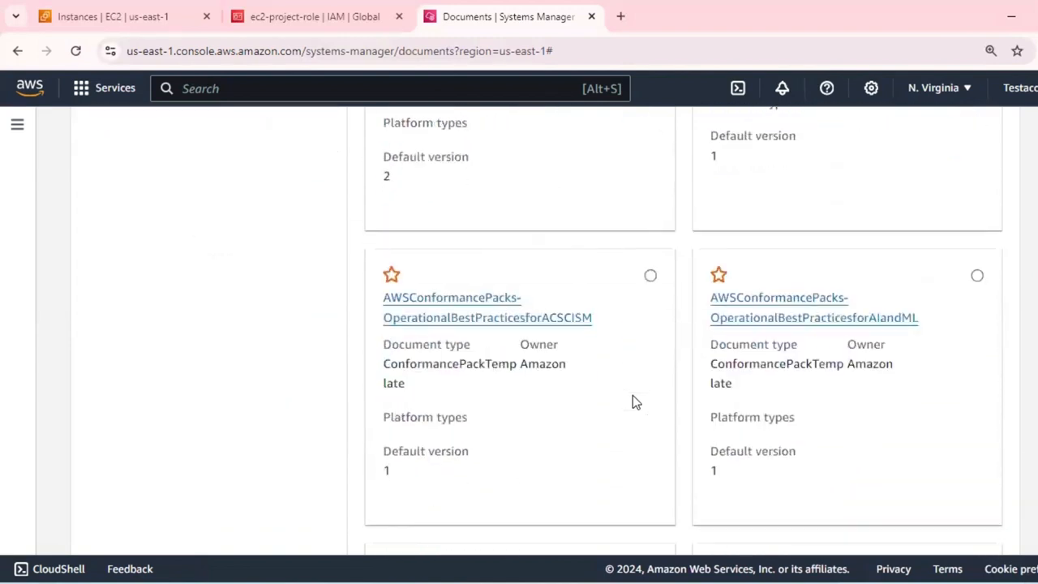
Look through the remaining Conformance Pack Template documents owned by Amazon and return to the start of the list.
scroll(635, 401, "down", 3)
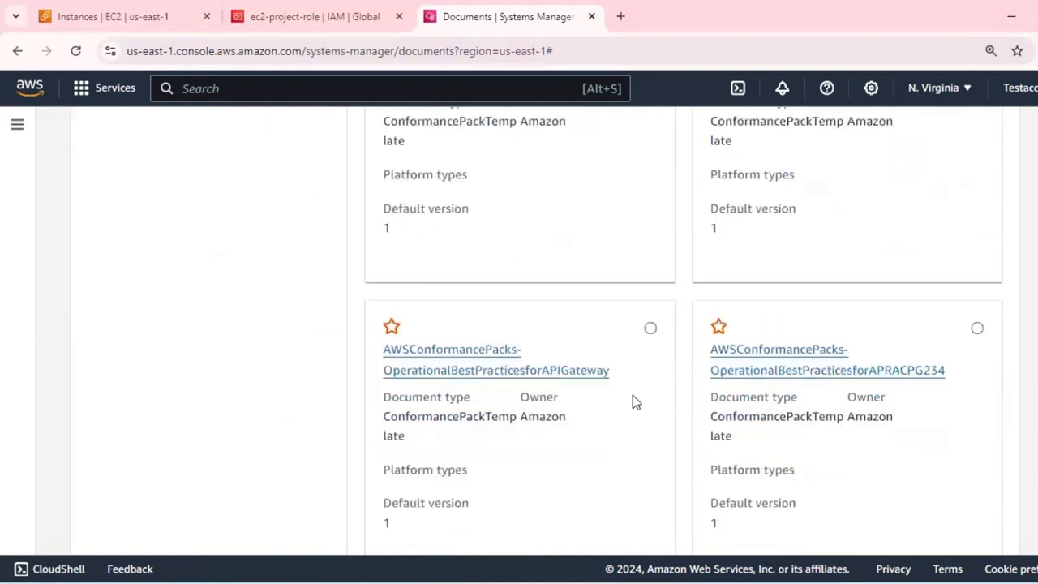
scroll(633, 395, "down", 1)
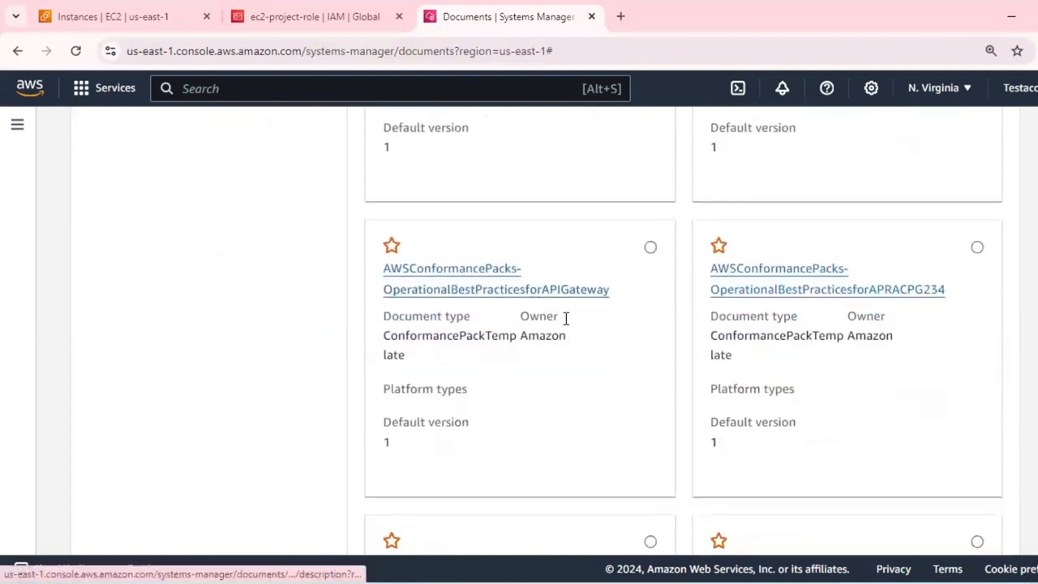
scroll(625, 398, "down", 4)
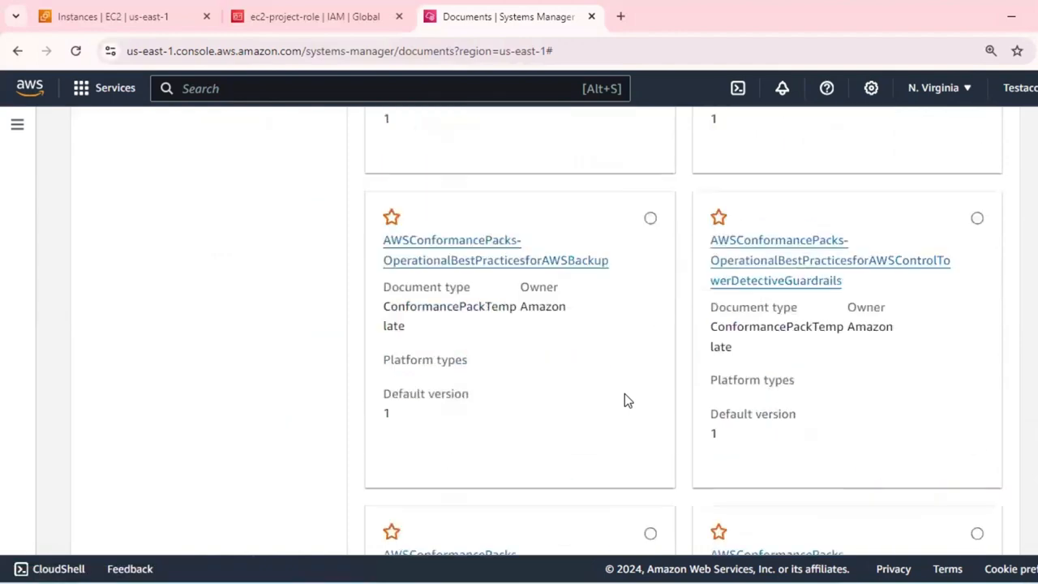
scroll(624, 400, "up", 10)
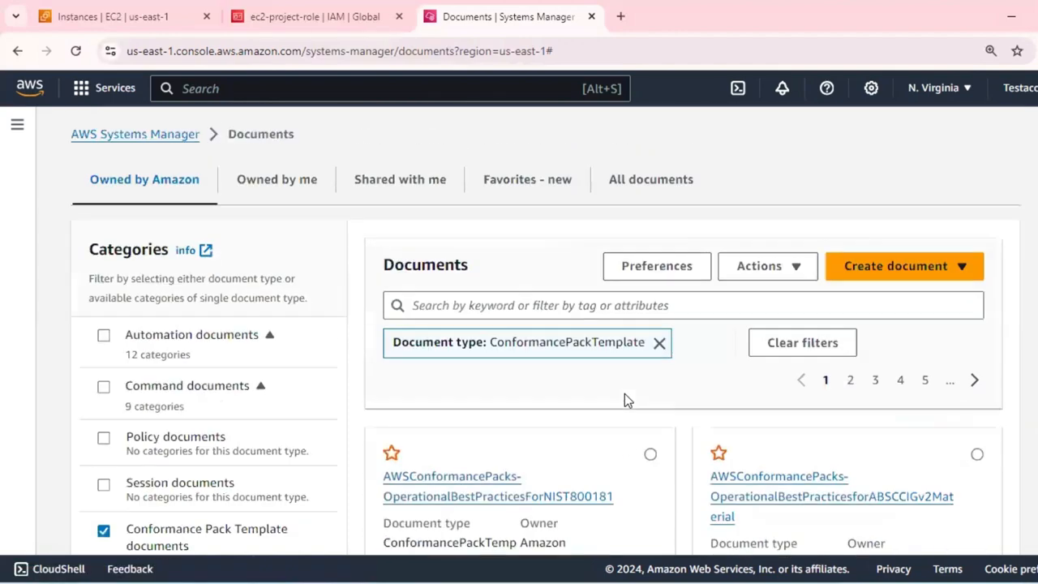
Filter the documents owned by Amazon to Automation documents only and open AWS-ArchiveEBSVolumeSnapshots.
left_click(104, 531)
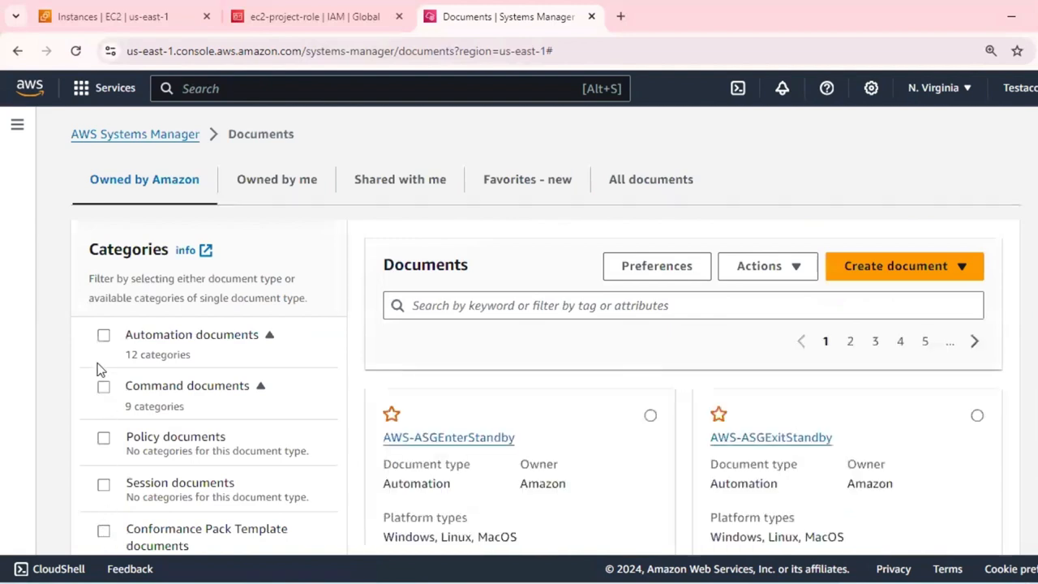
left_click(104, 335)
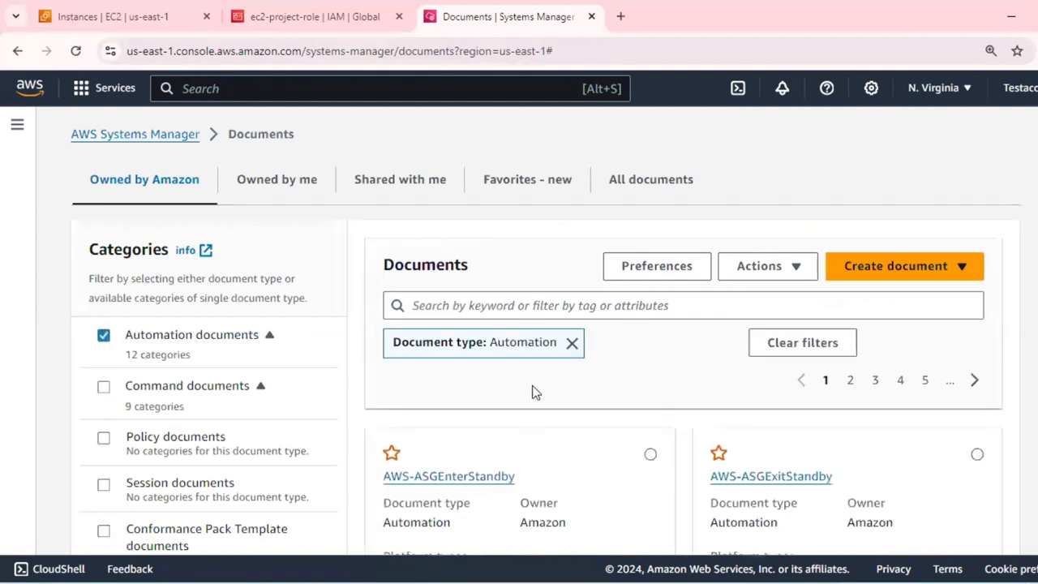
scroll(533, 393, "down", 2)
scroll(533, 392, "down", 4)
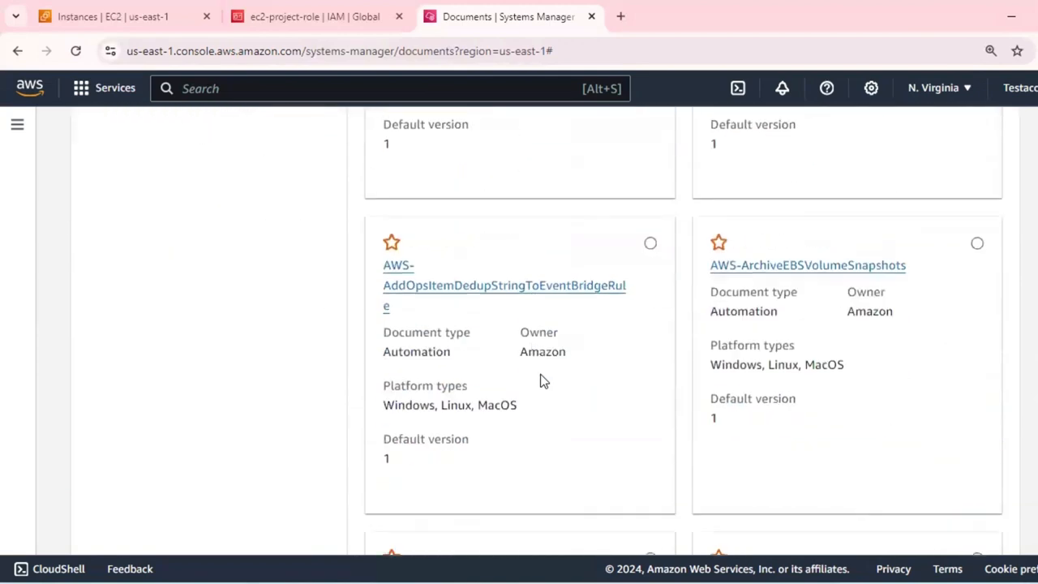
left_click(875, 274)
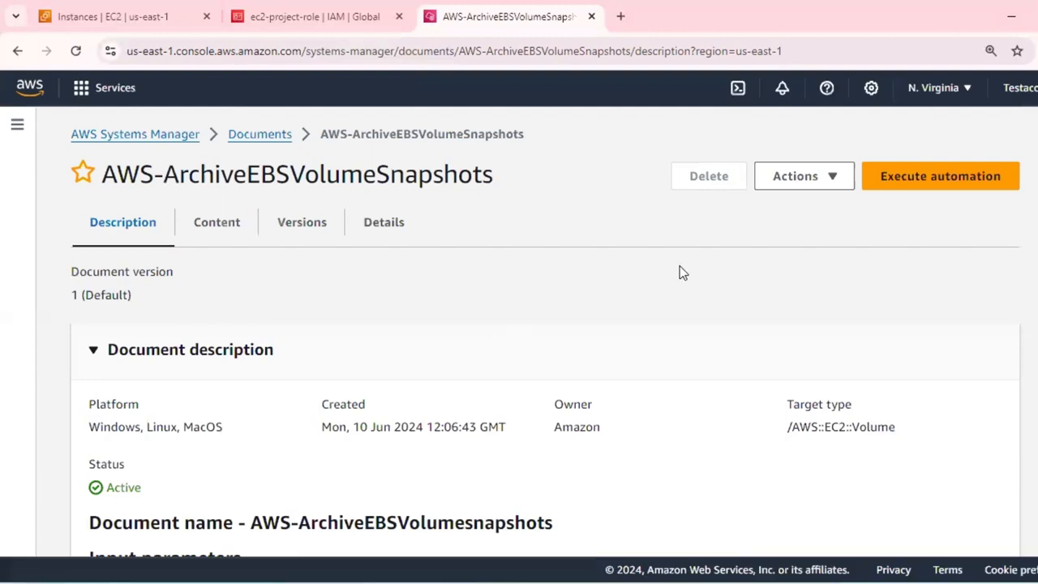
Open the automation execution page for AWS-ArchiveEBSVolumeSnapshots, review its input parameters and permissions, and close it without executing.
left_click(928, 189)
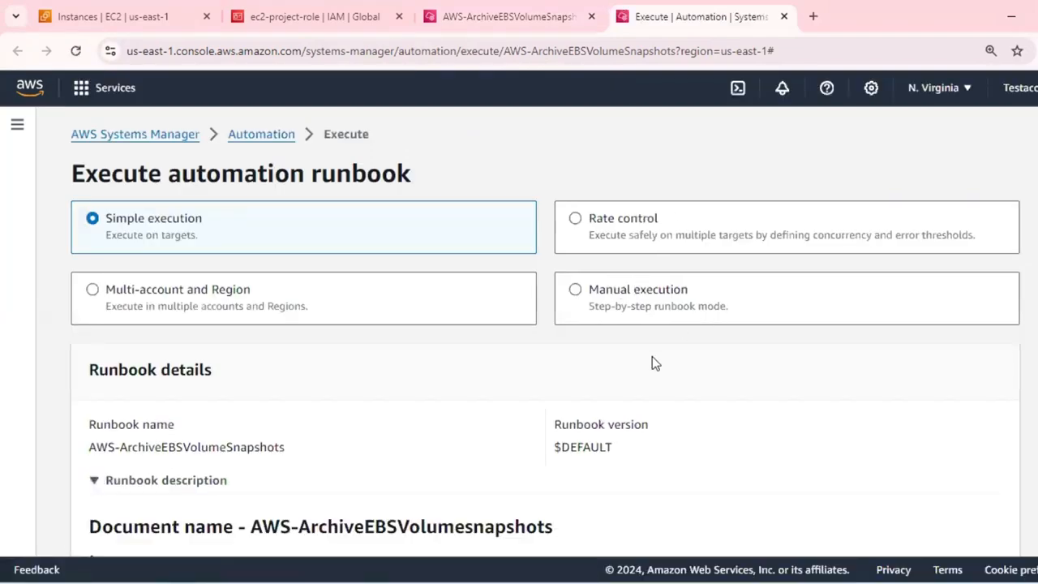
scroll(656, 360, "down", 15)
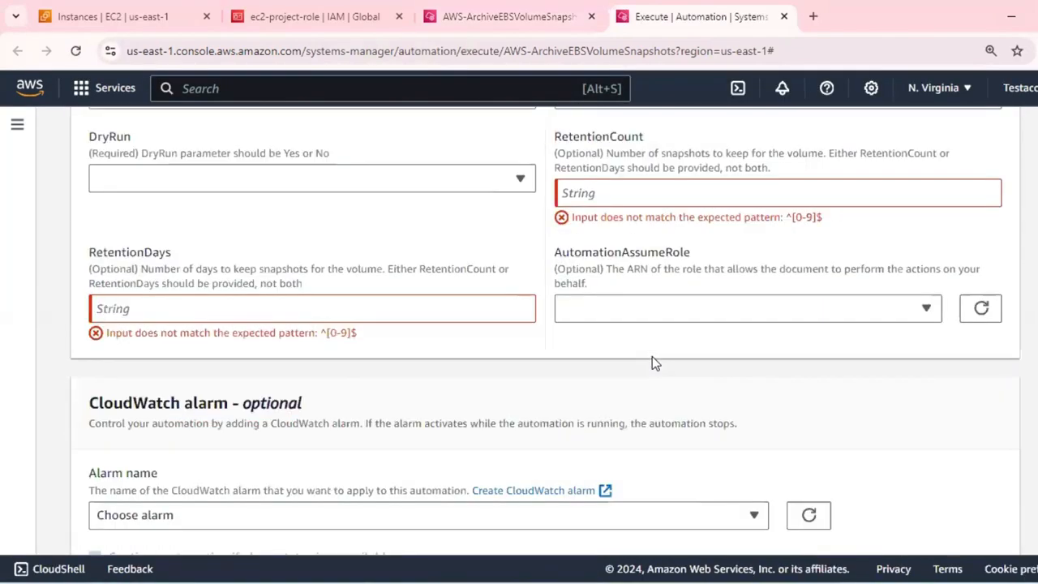
scroll(653, 357, "up", 1)
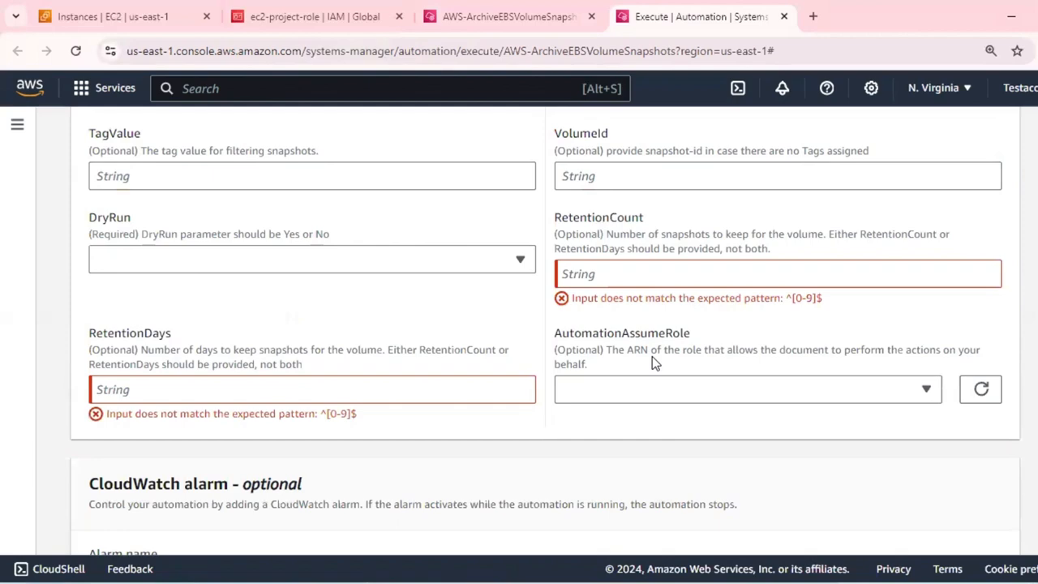
scroll(653, 362, "up", 4)
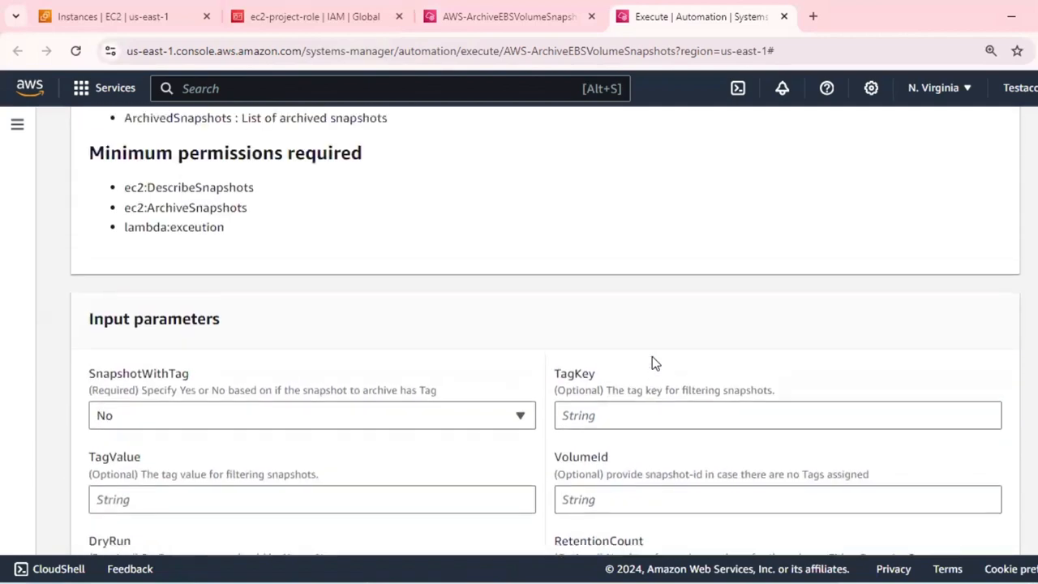
scroll(654, 363, "up", 8)
scroll(654, 363, "up", 1)
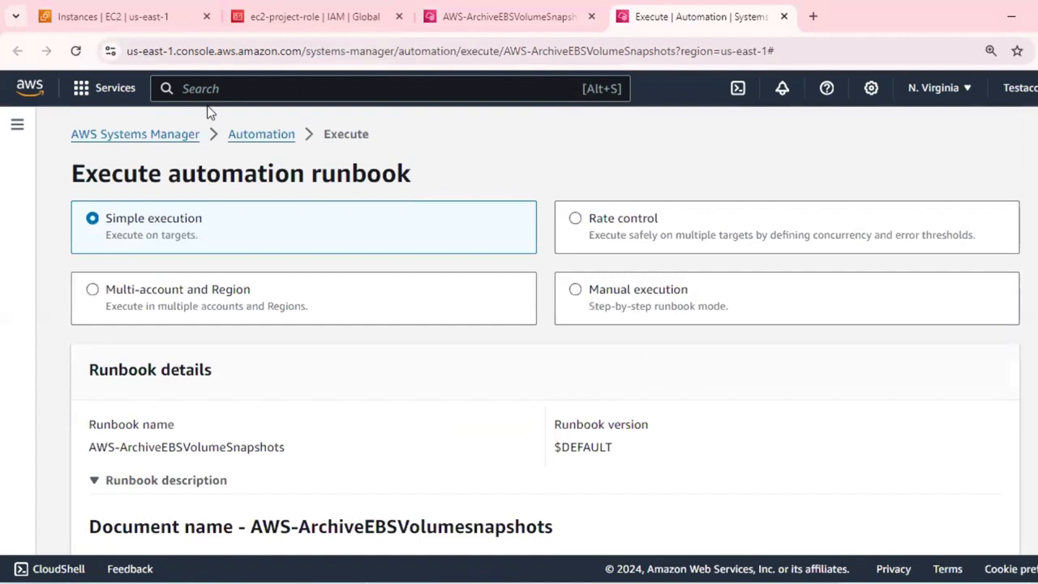
left_click(784, 16)
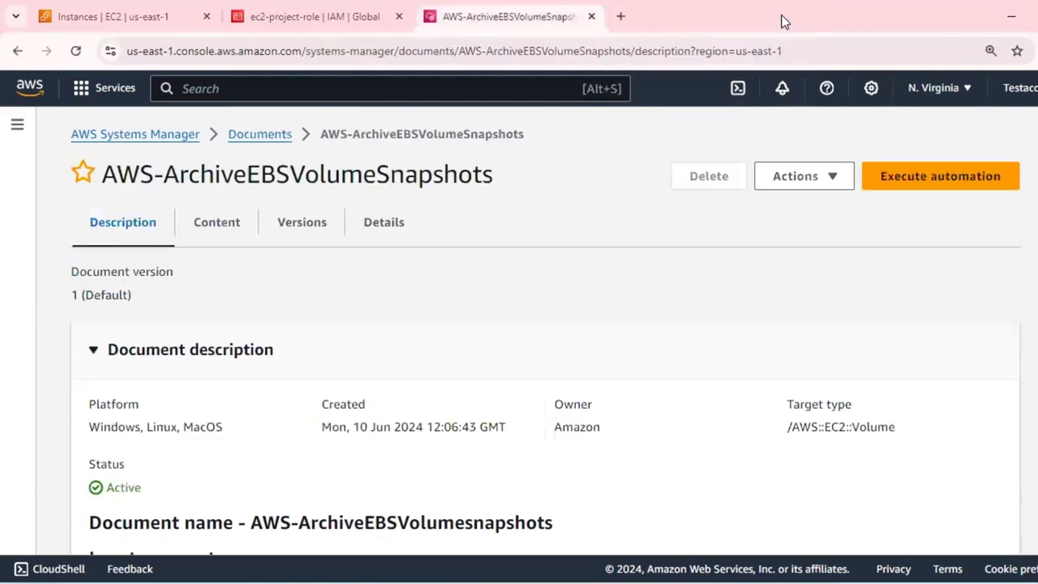
Close the Systems Manager document and IAM role pages, refresh the EC2 instances list, and dismiss the notification banner.
left_click(592, 17)
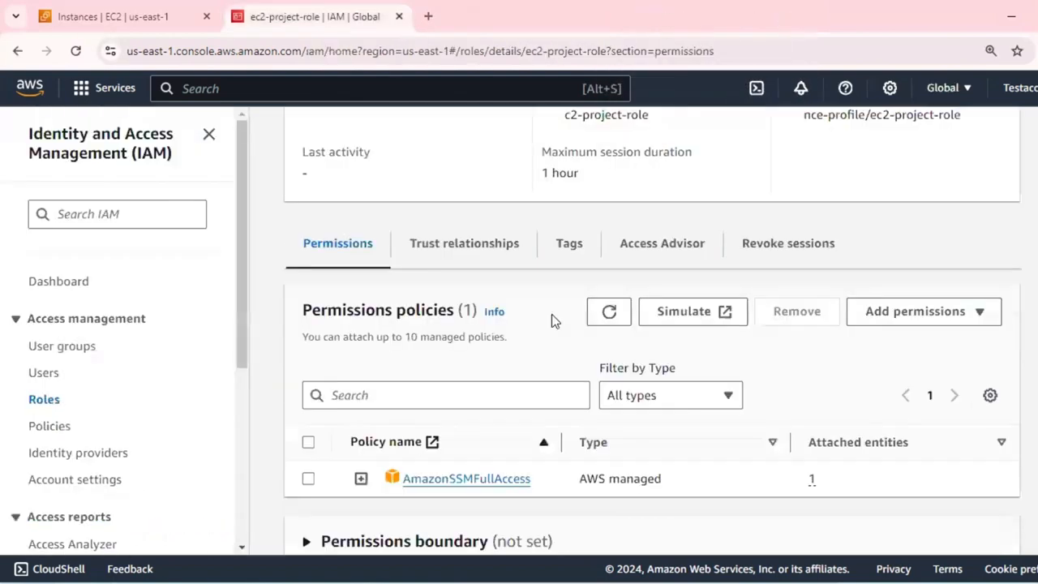
left_click(399, 17)
left_click(615, 87)
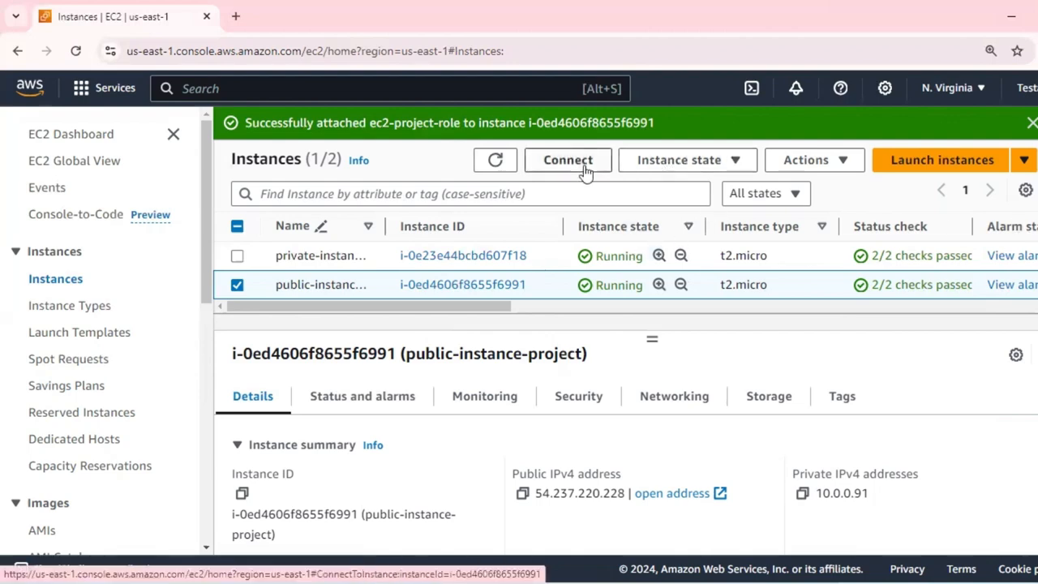
left_click(495, 160)
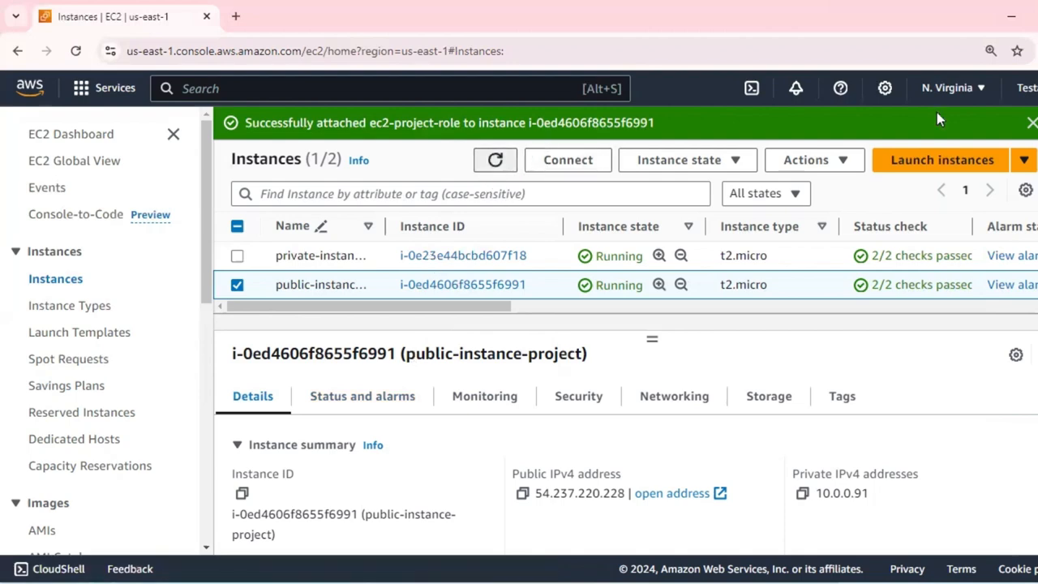
left_click(1032, 124)
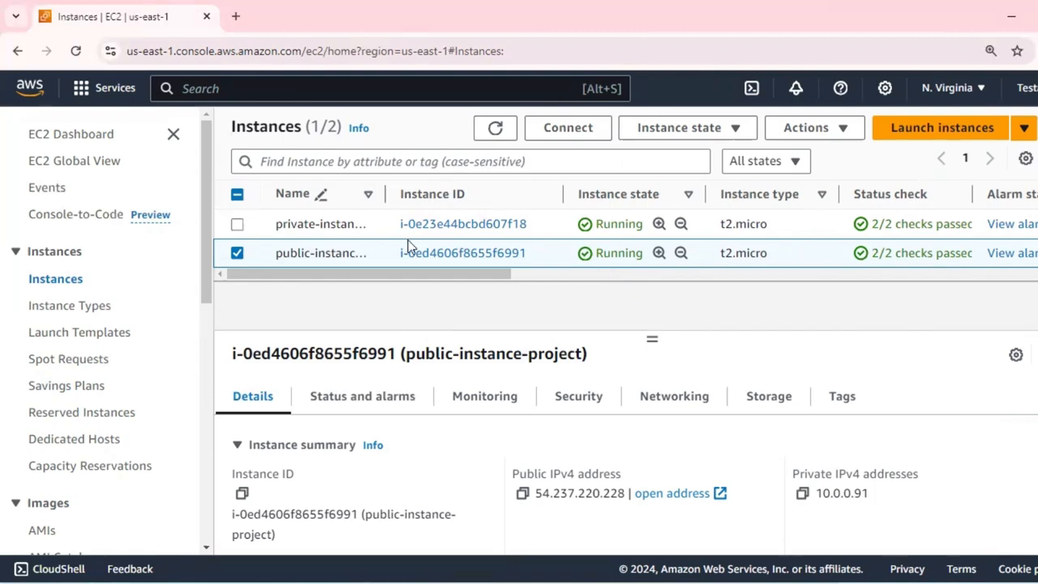
Open the connection options for public-instance-project and review the SSH client instructions, highlighting the key file name in the chmod command.
left_click(579, 129)
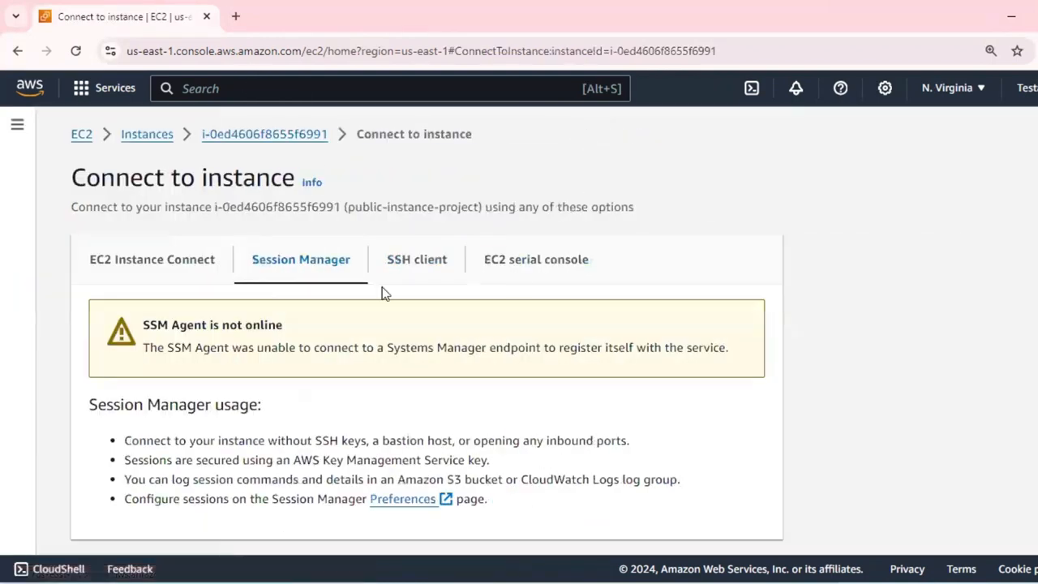
scroll(461, 254, "down", 2)
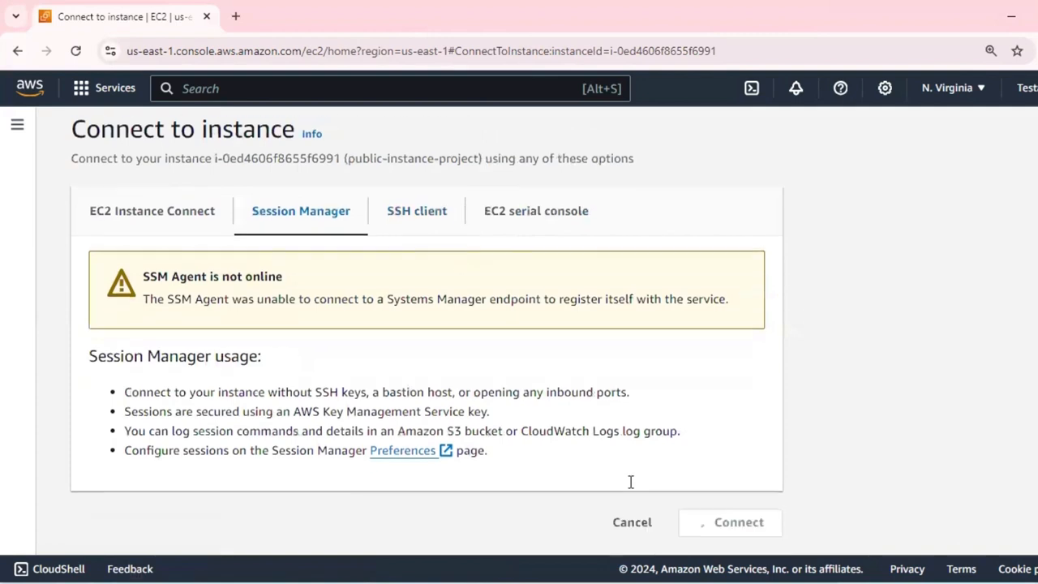
left_click(414, 222)
scroll(368, 411, "down", 1)
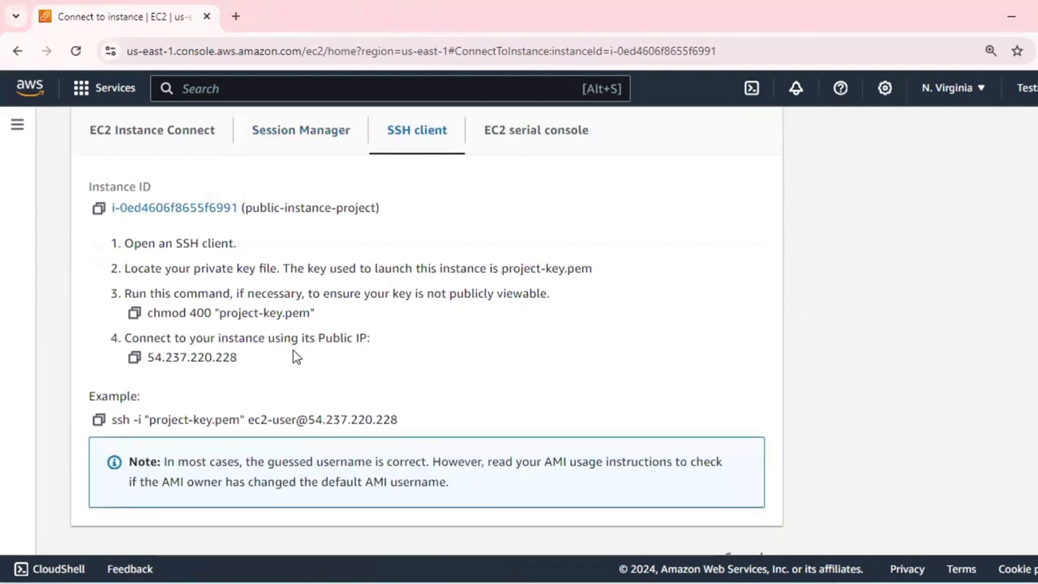
left_click_drag(234, 315, 301, 313)
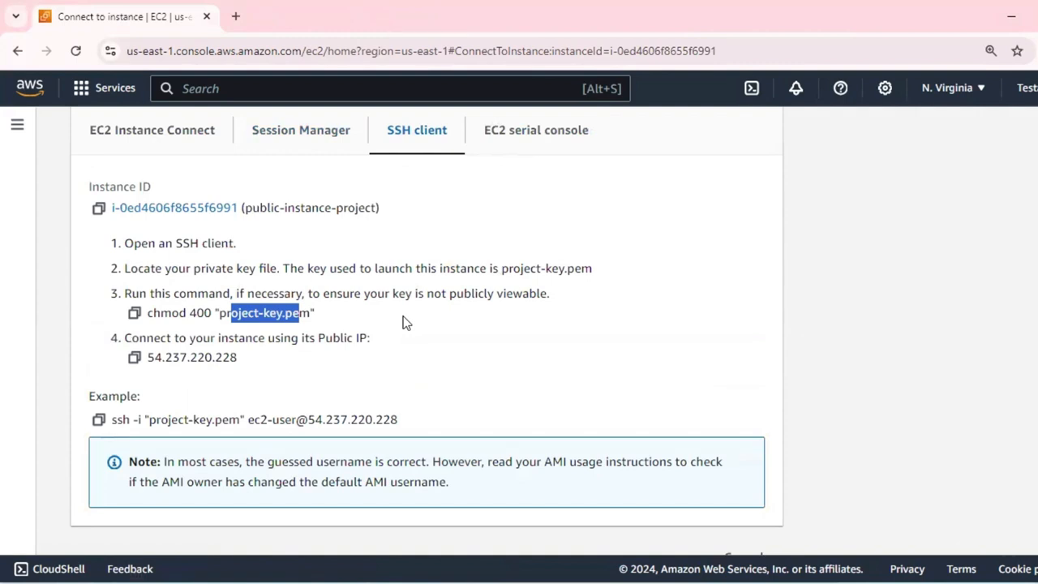
Check the Session Manager connection option for public-instance-project and read the SSM Agent notice.
left_click(328, 139)
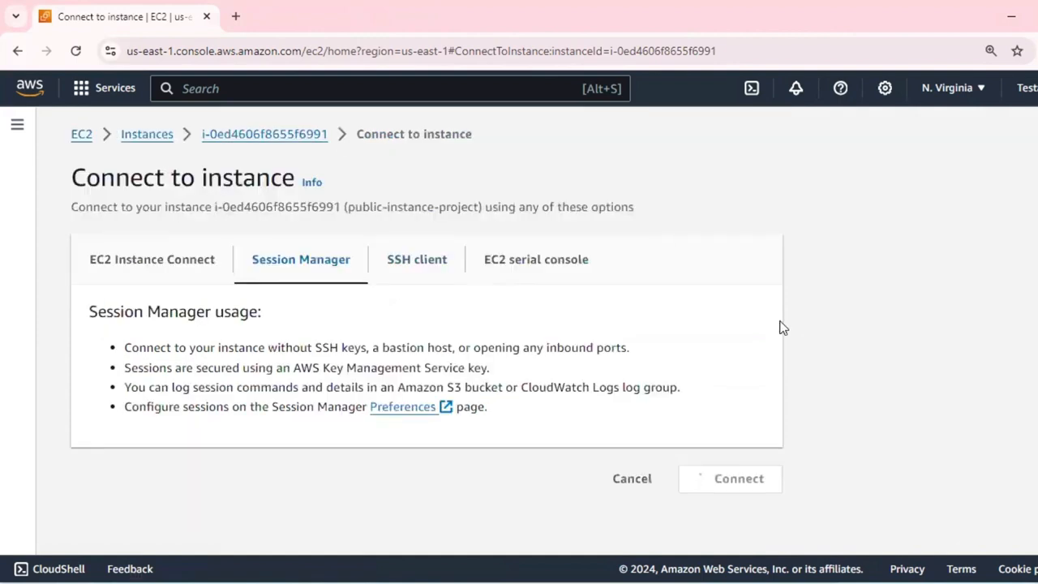
scroll(782, 326, "down", 1)
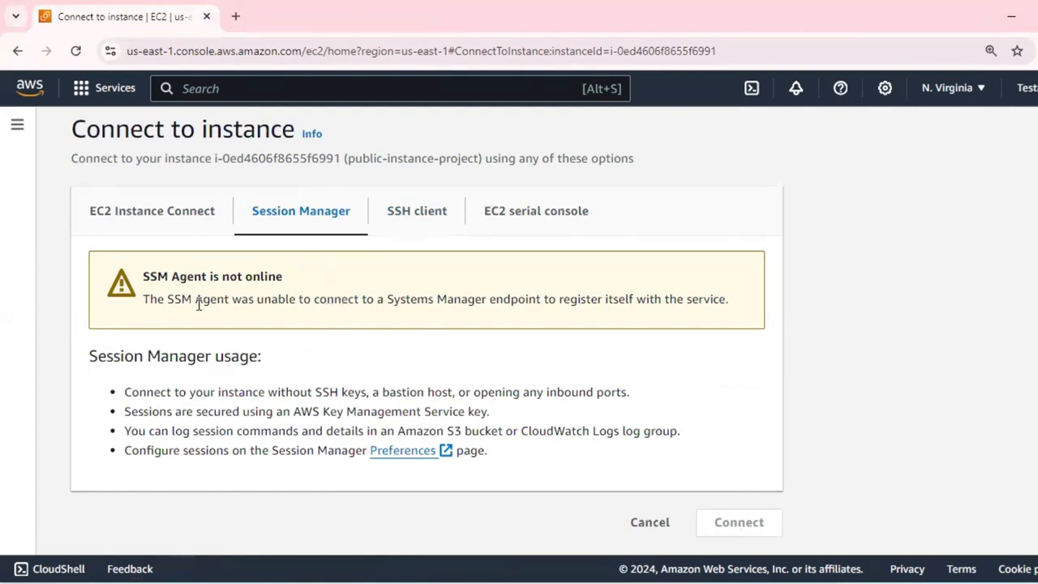
left_click_drag(152, 301, 253, 299)
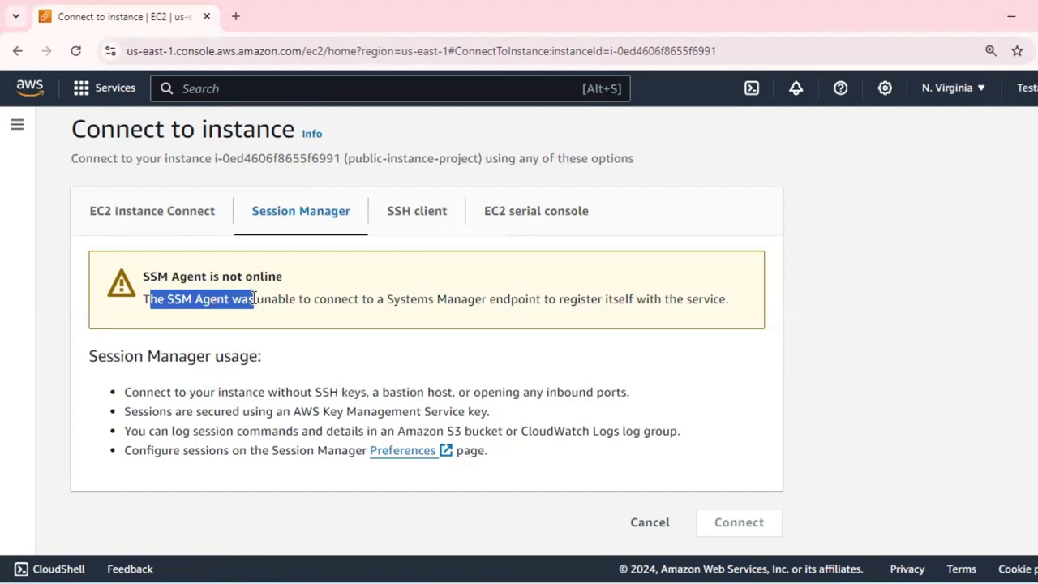
left_click(324, 301)
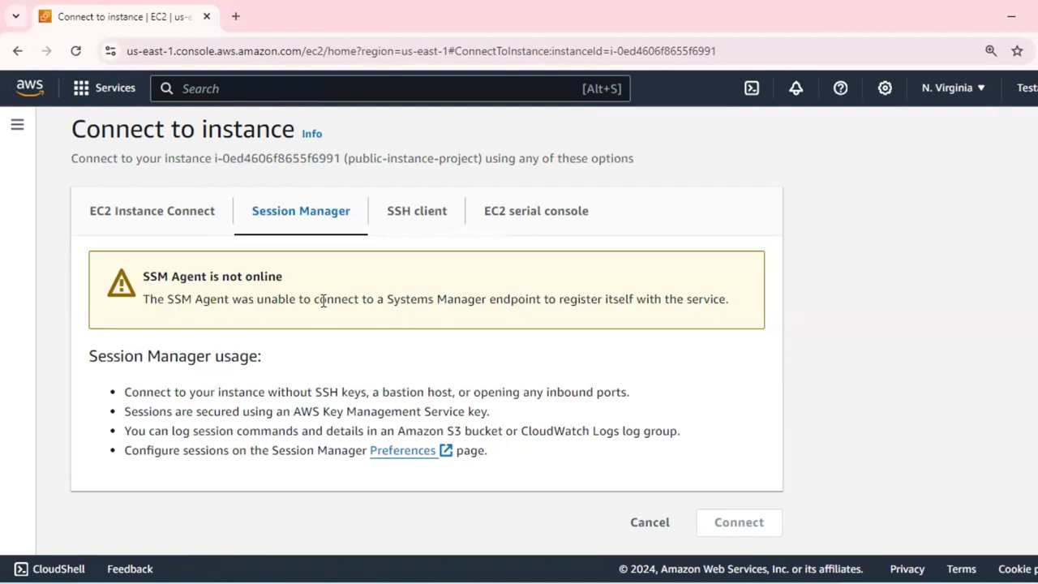
left_click_drag(478, 299, 687, 299)
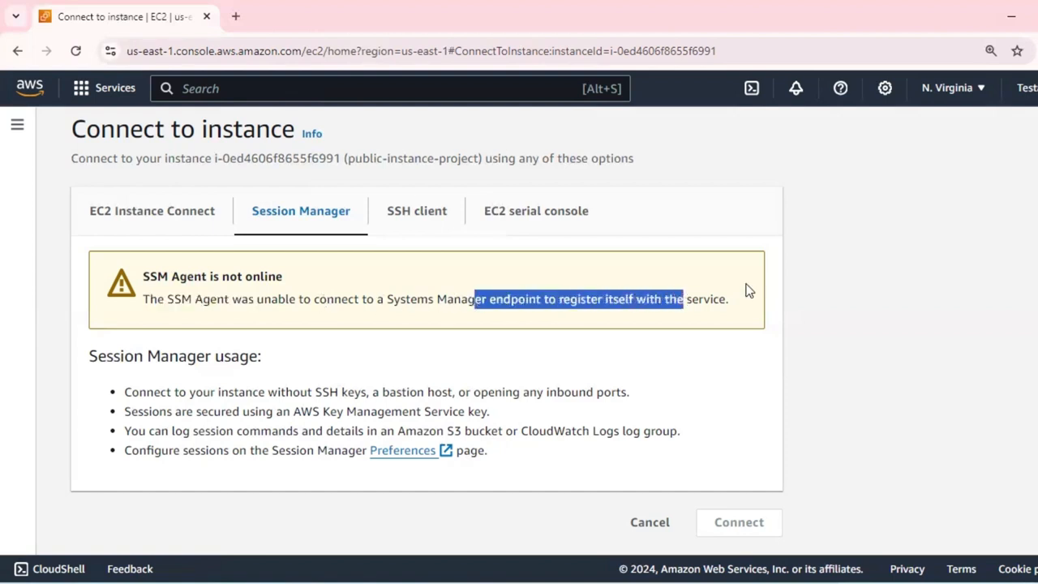
left_click(830, 280)
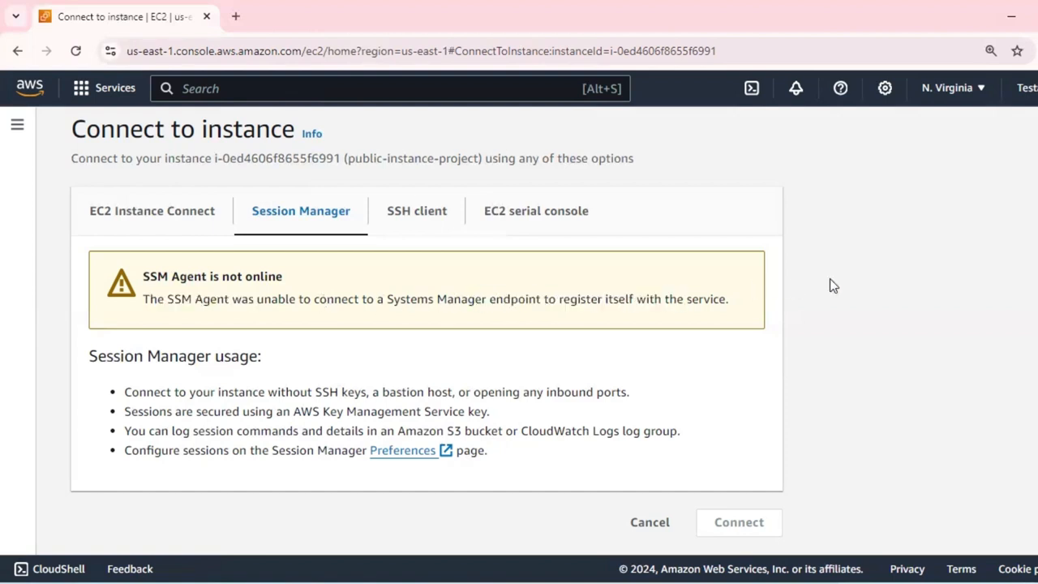
Return to the instances list and check the Session Manager connection option for private-instance-project.
left_click(13, 51)
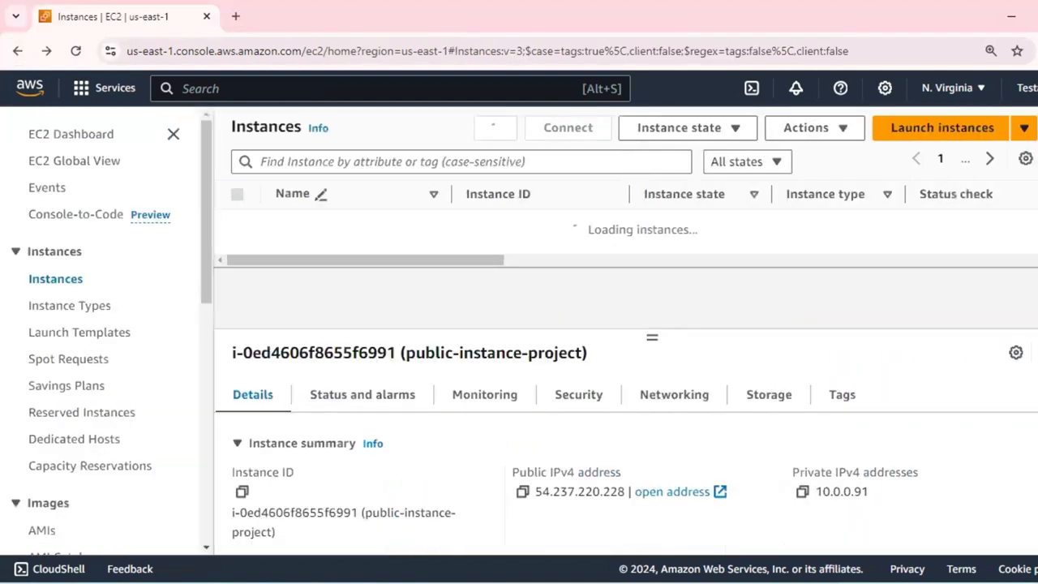
left_click(771, 230)
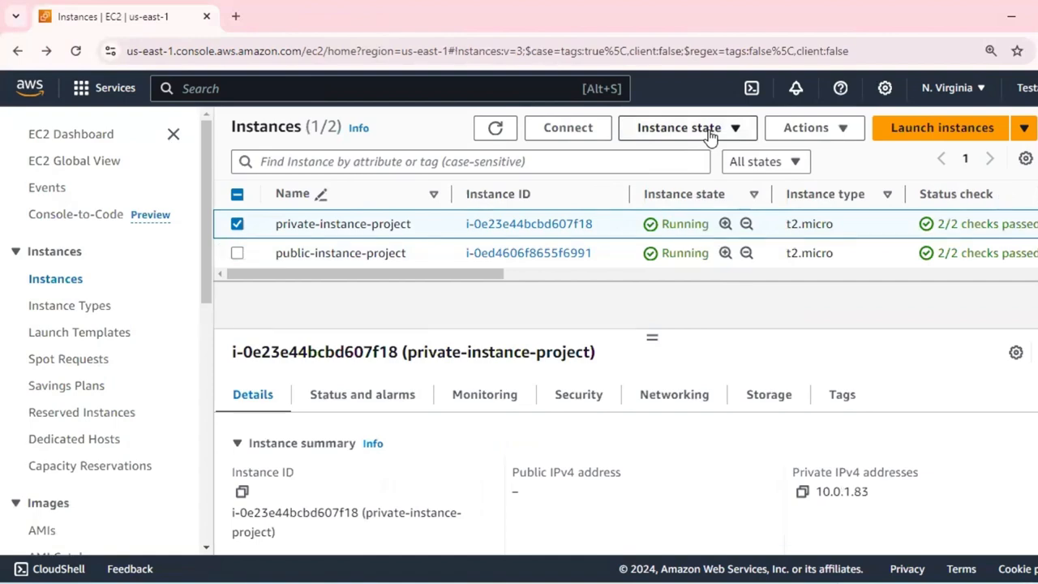
left_click(567, 130)
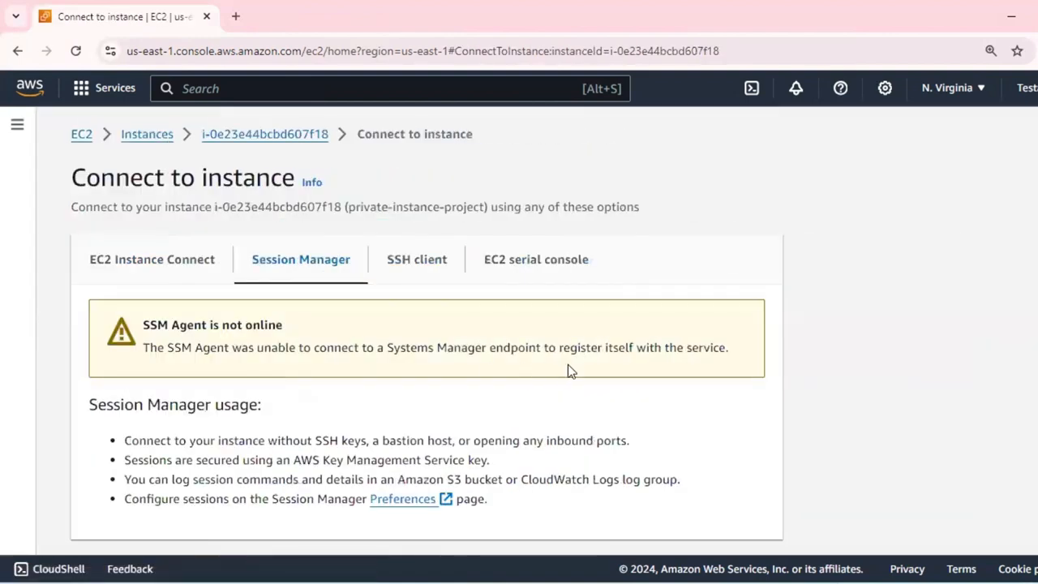
scroll(568, 364, "down", 1)
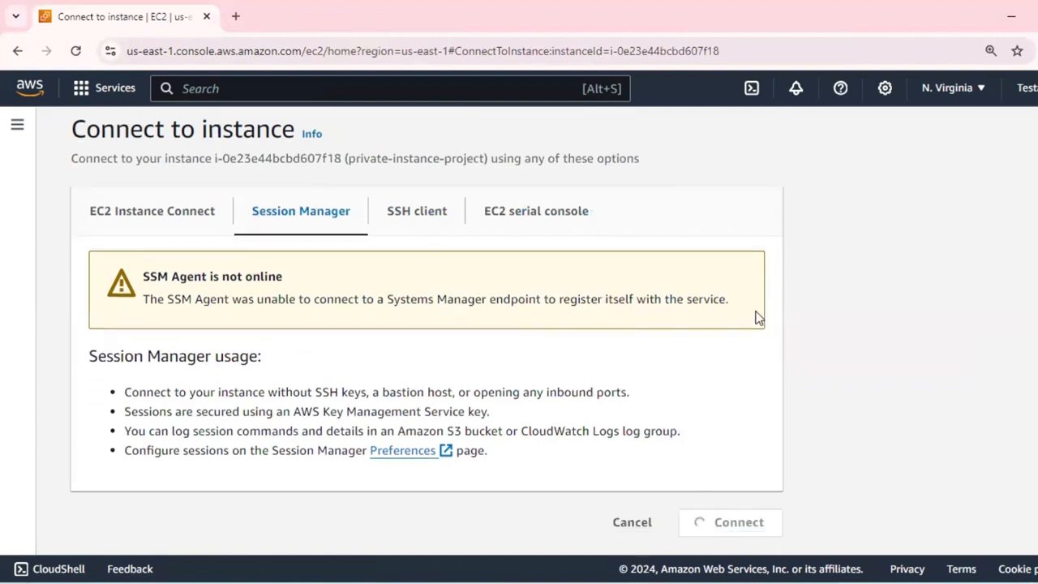
left_click_drag(142, 276, 283, 274)
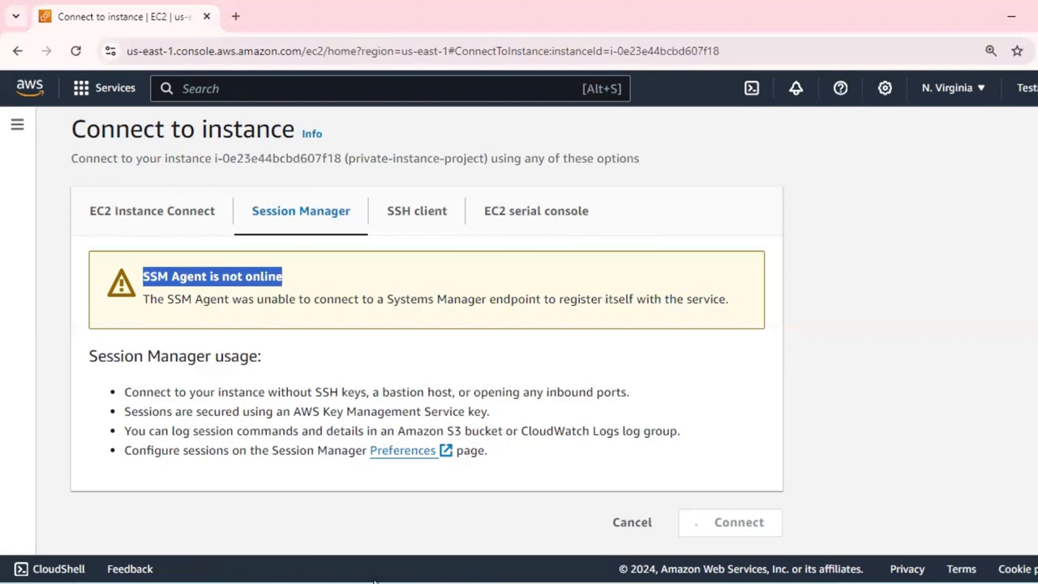
Switch to the Notepad notes, highlight the third requirement about the SSM agent, and minimize the notes.
key("alt+Tab")
left_click_drag(238, 304, 589, 302)
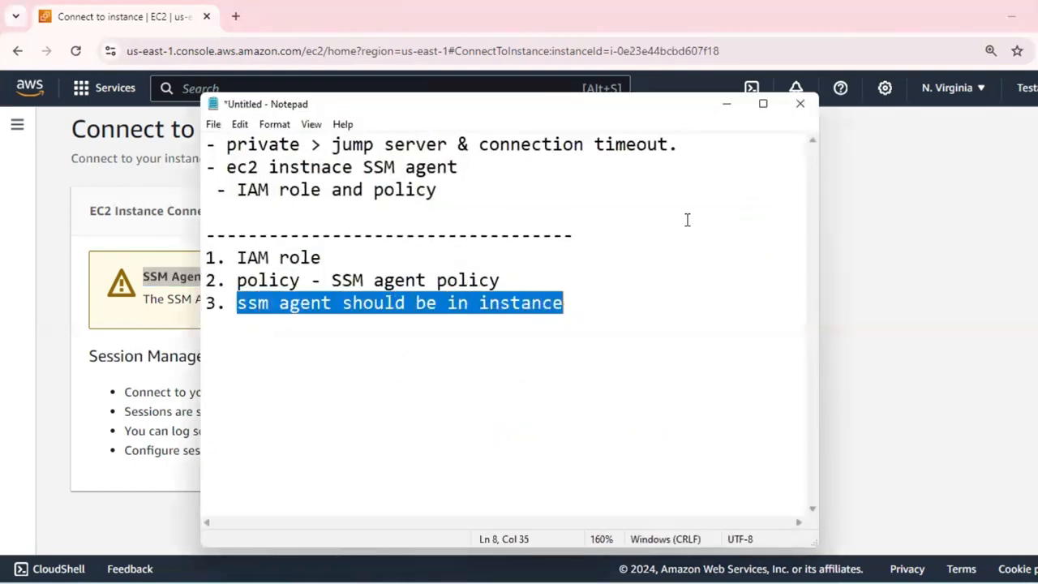
left_click(727, 104)
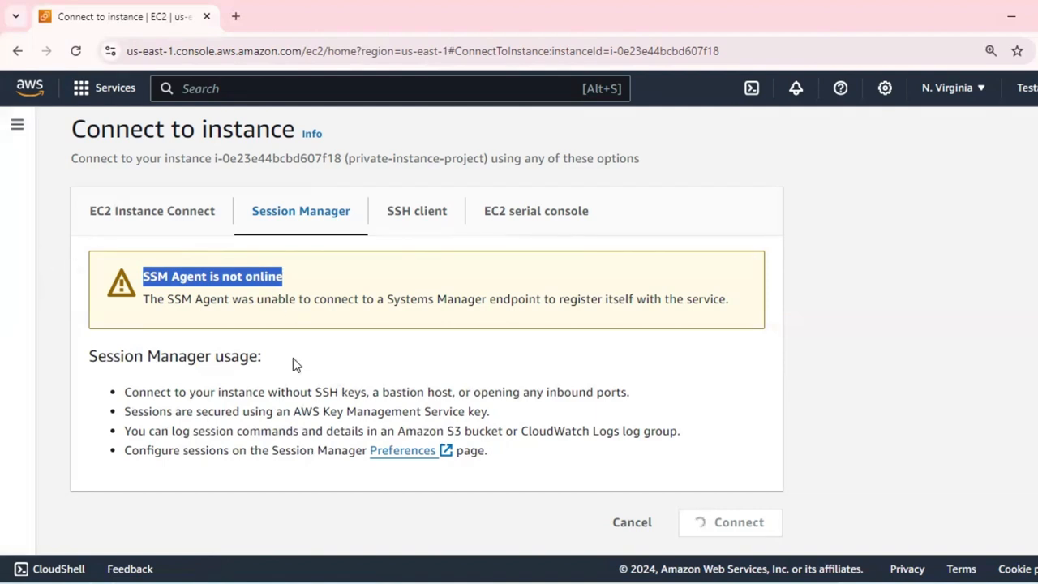
Return to the instances list and open the system log of public-instance-project.
left_click(298, 280)
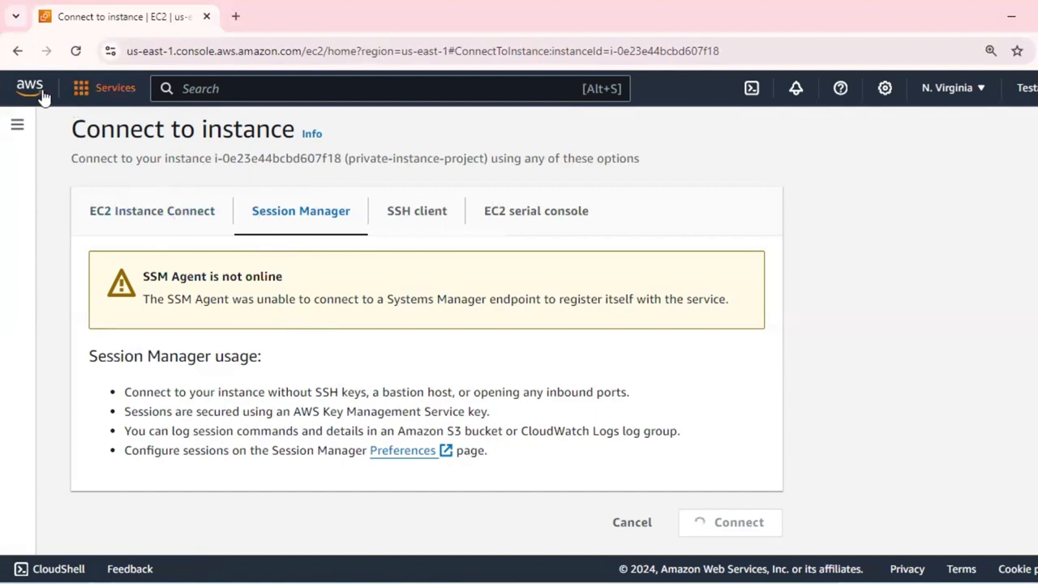
left_click(17, 50)
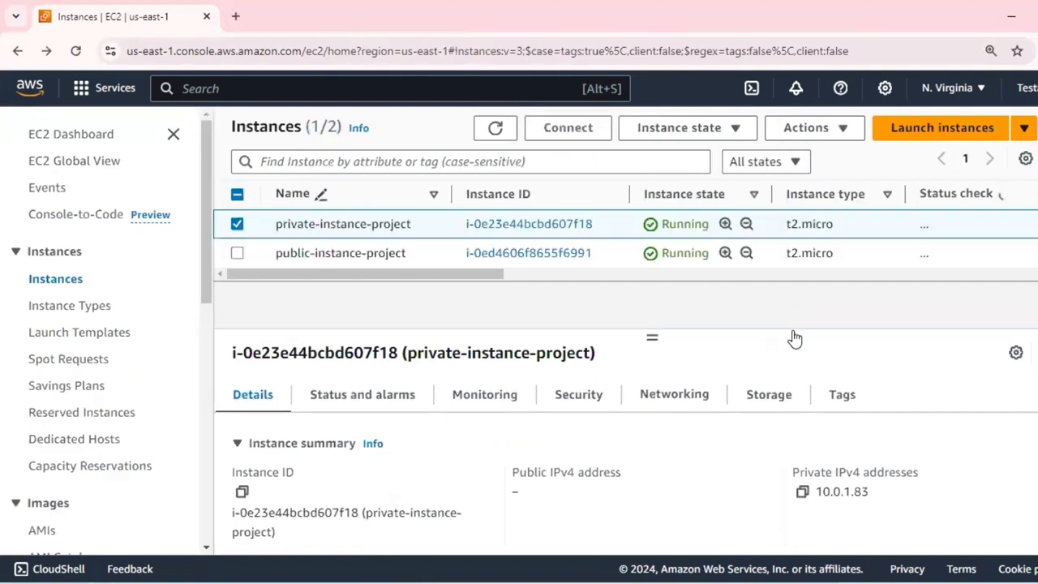
left_click(623, 251)
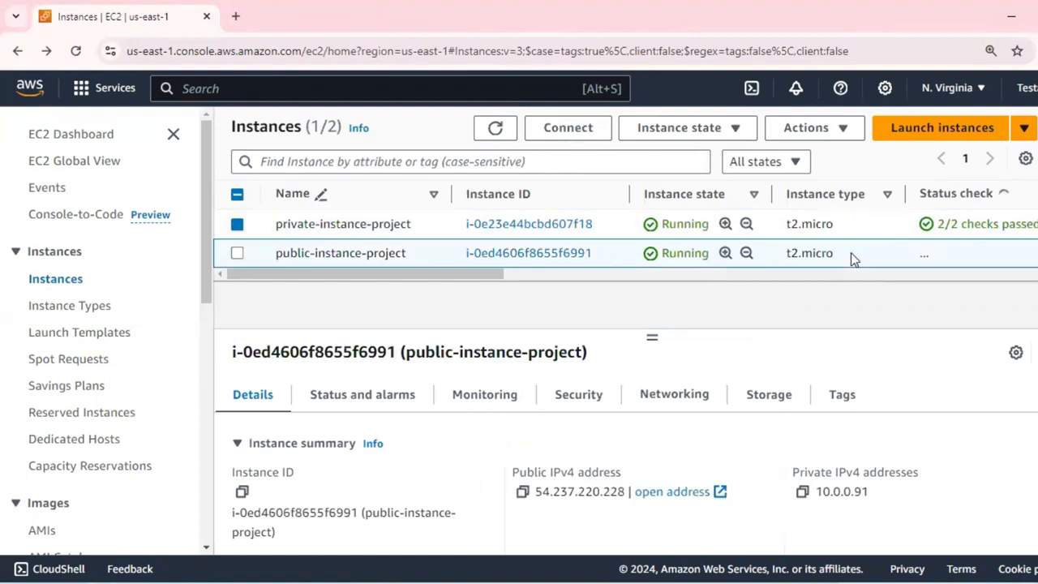
left_click(840, 133)
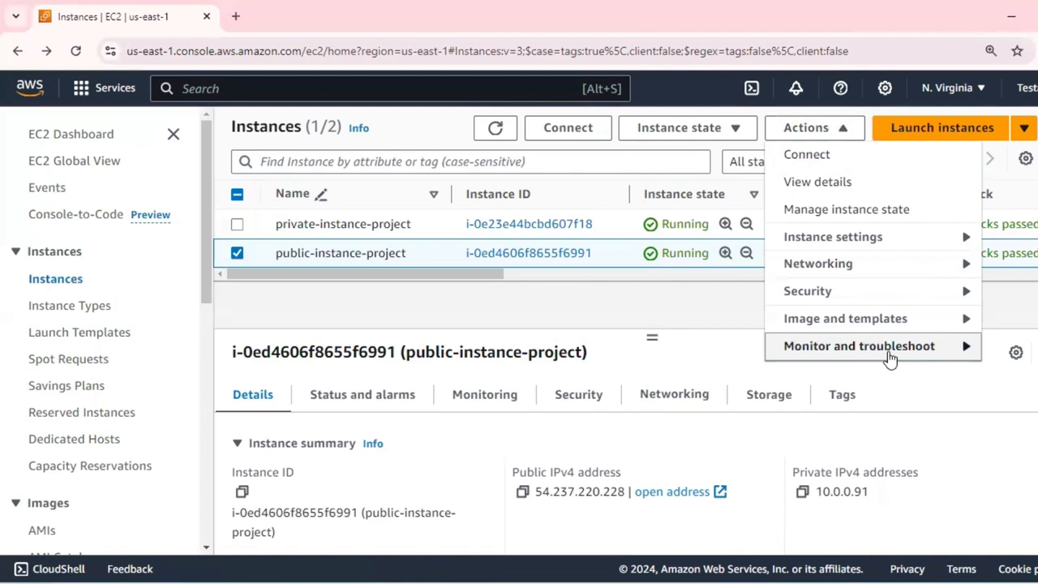
left_click(608, 253)
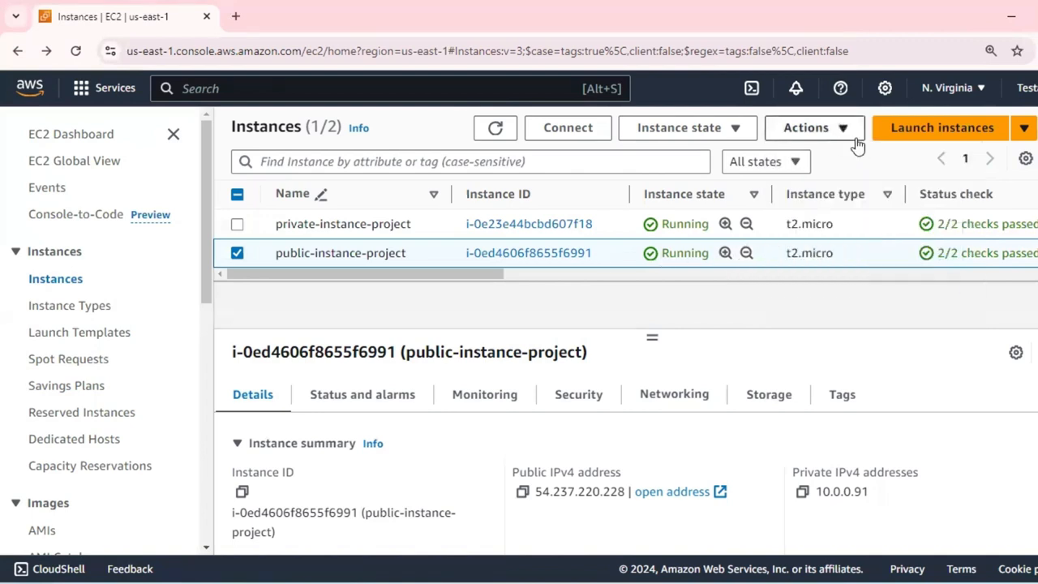
left_click(835, 134)
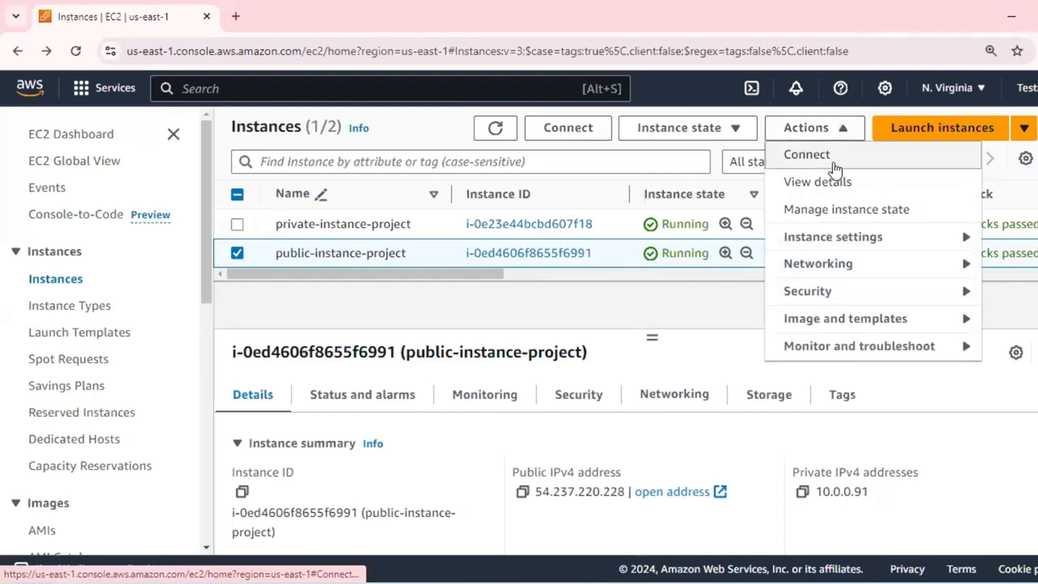
left_click(814, 351)
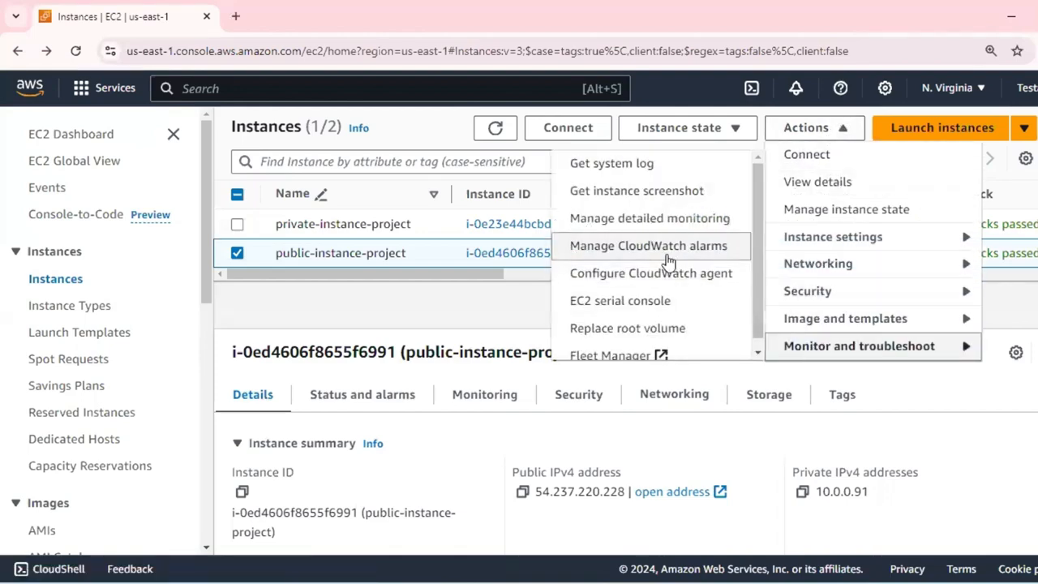
scroll(668, 259, "down", 1)
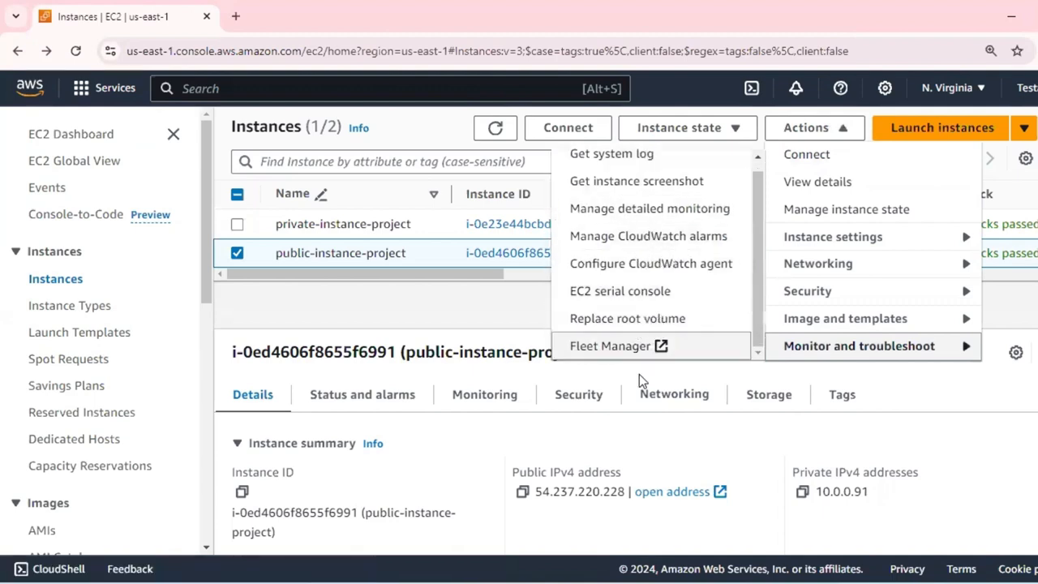
scroll(640, 296, "up", 1)
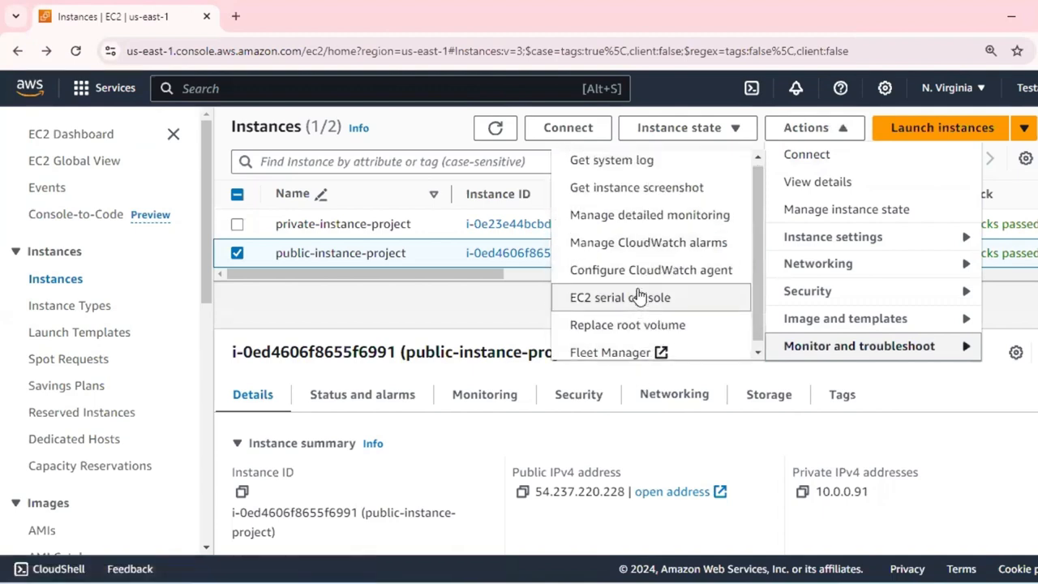
left_click(623, 163)
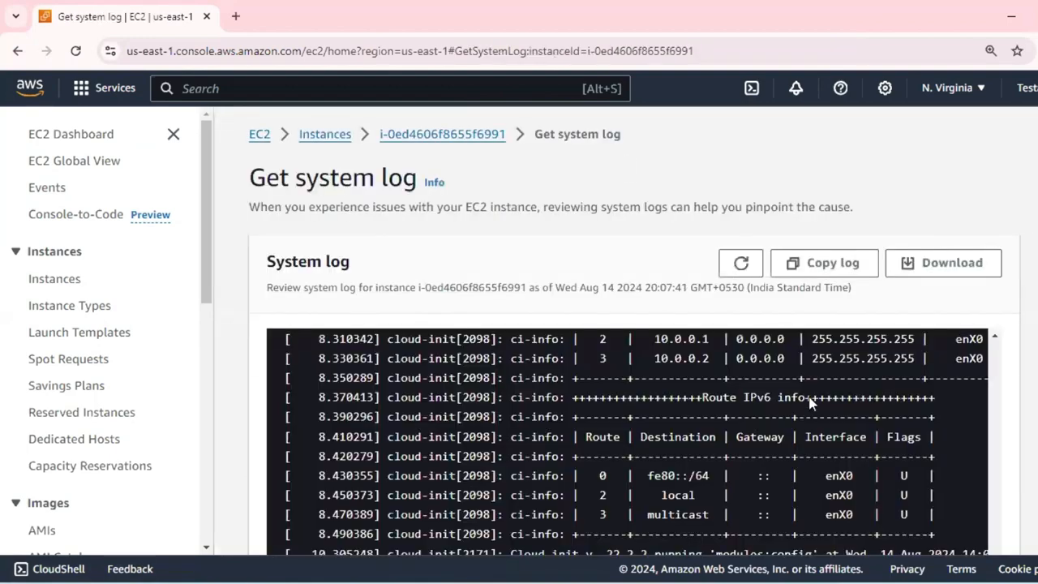
Review the system log of public-instance-project and search the page for "ssm".
scroll(730, 341, "down", 3)
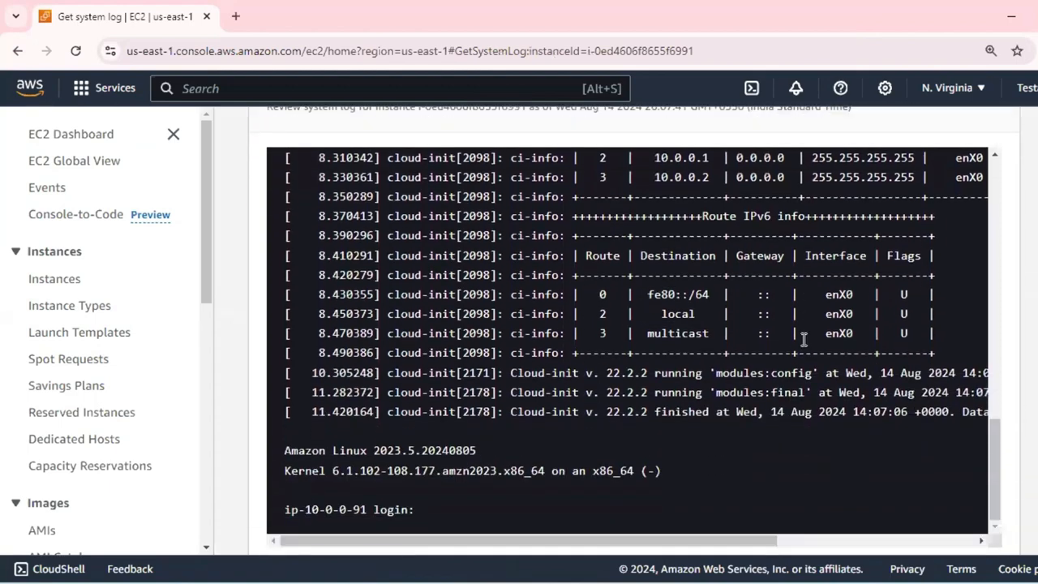
scroll(802, 337, "up", 2)
scroll(801, 336, "down", 2)
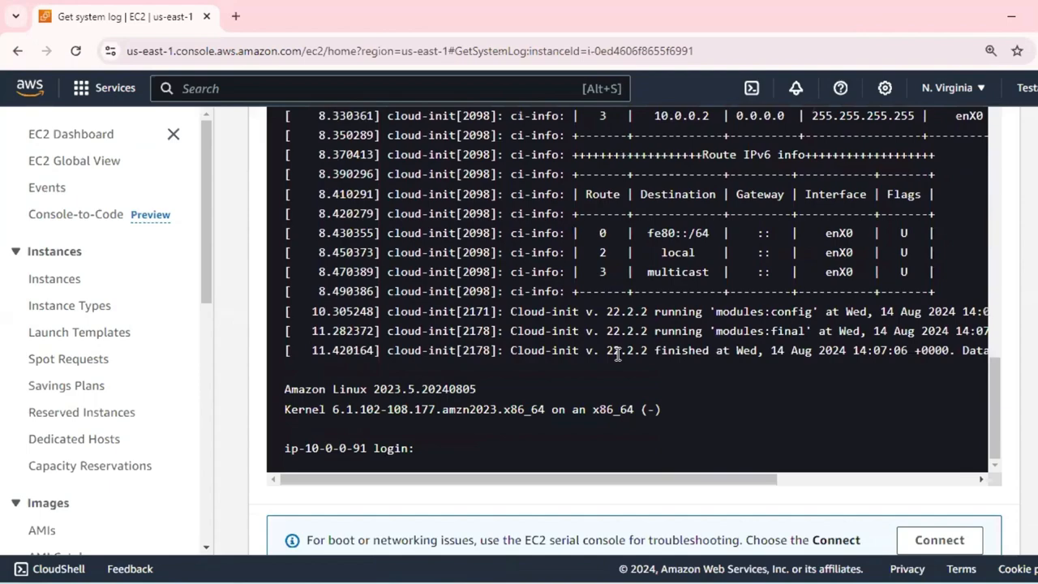
scroll(519, 333, "up", 4)
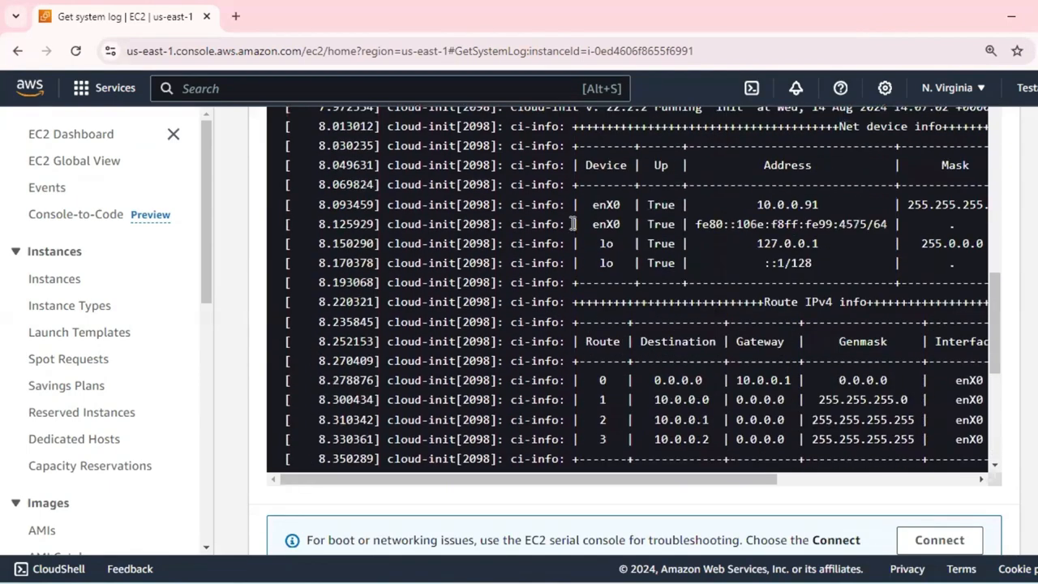
scroll(573, 224, "up", 10)
scroll(988, 260, "up", 1)
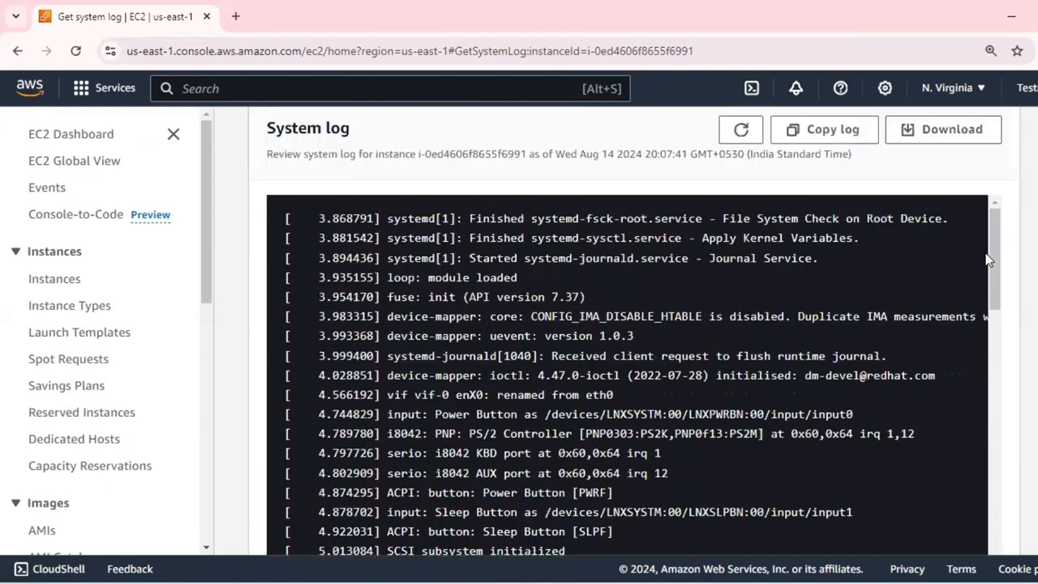
scroll(988, 259, "up", 2)
key("ctrl+f")
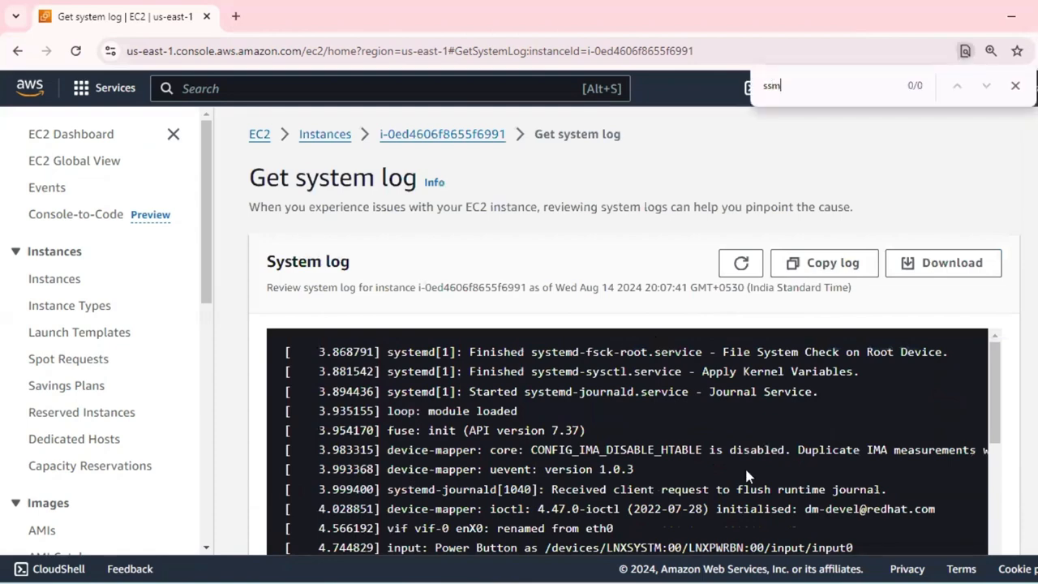
scroll(748, 477, "down", 6)
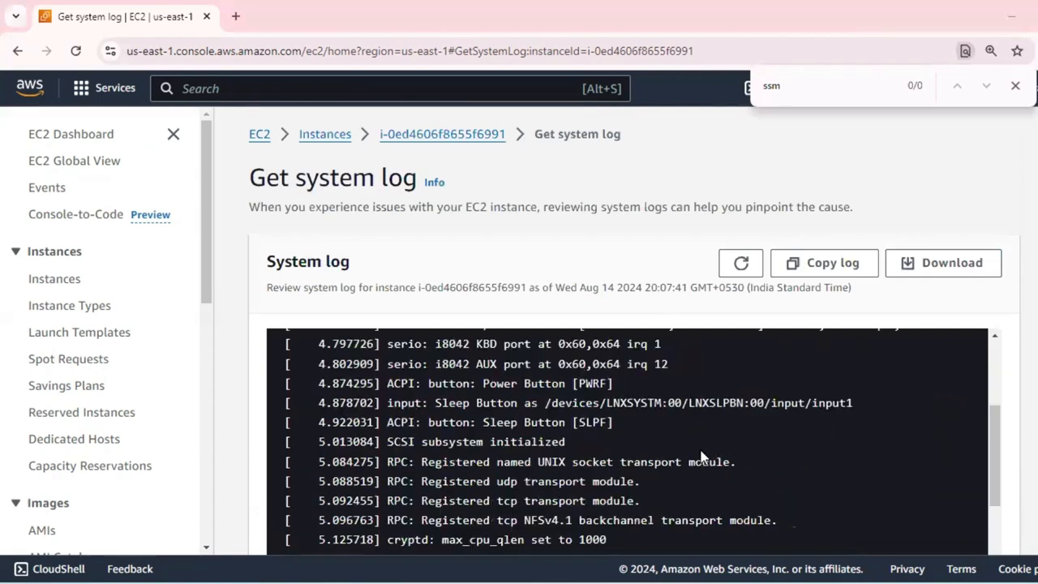
scroll(702, 458, "down", 6)
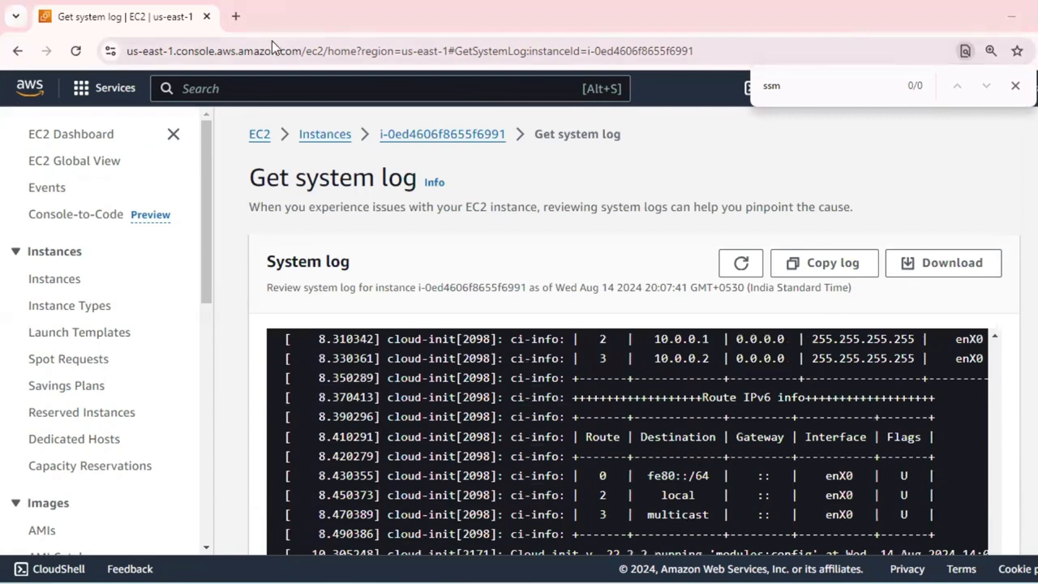
Return to the instances list and open the system log of private-instance-project.
left_click(325, 135)
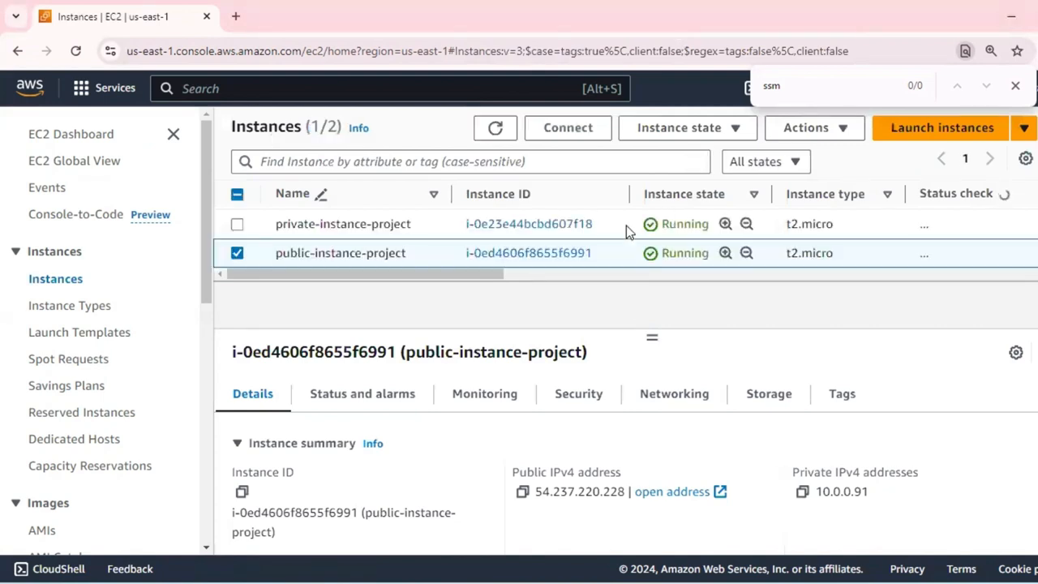
left_click(626, 226)
left_click(831, 130)
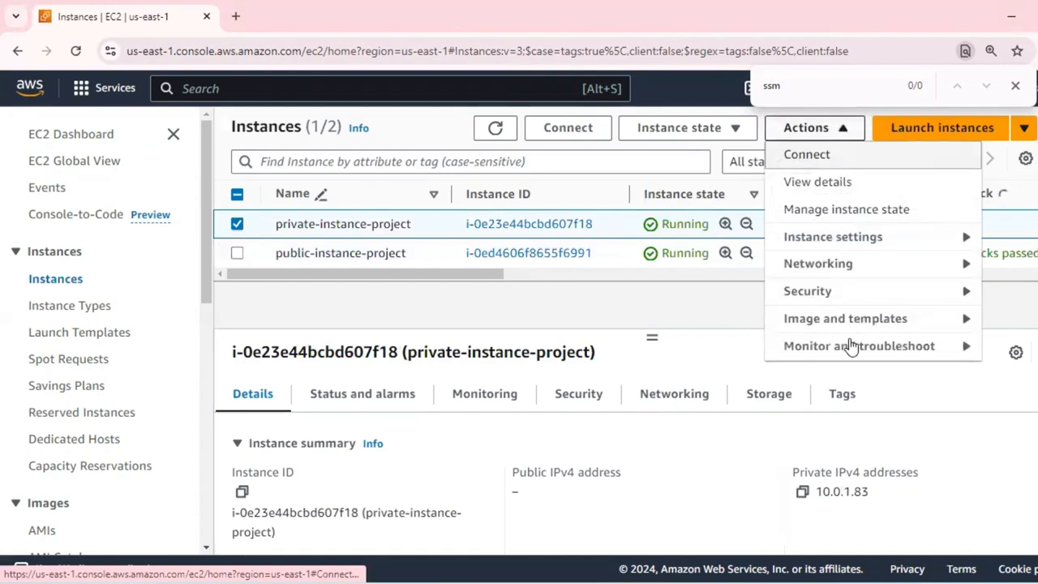
left_click(851, 347)
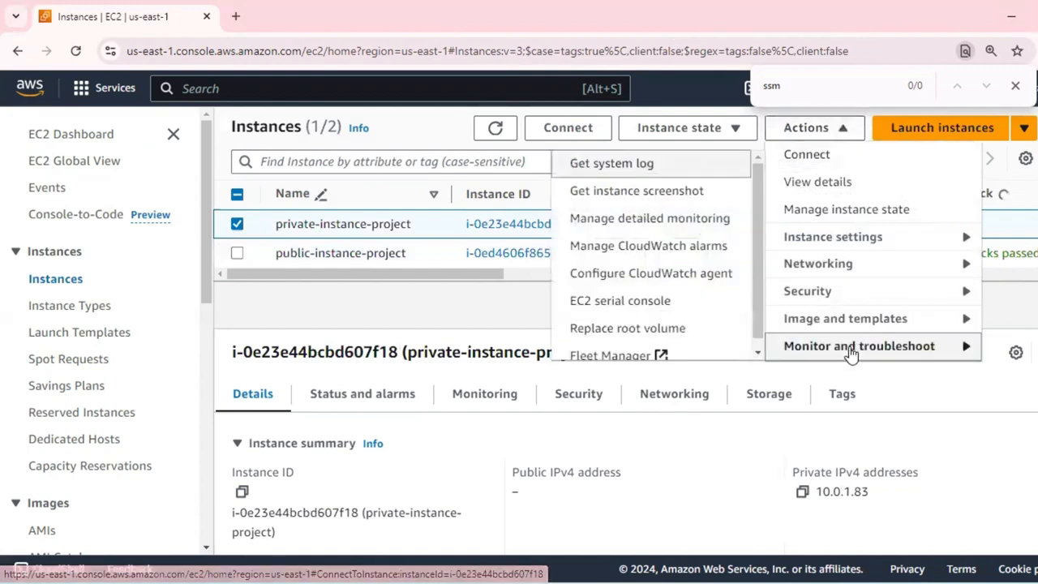
left_click(618, 169)
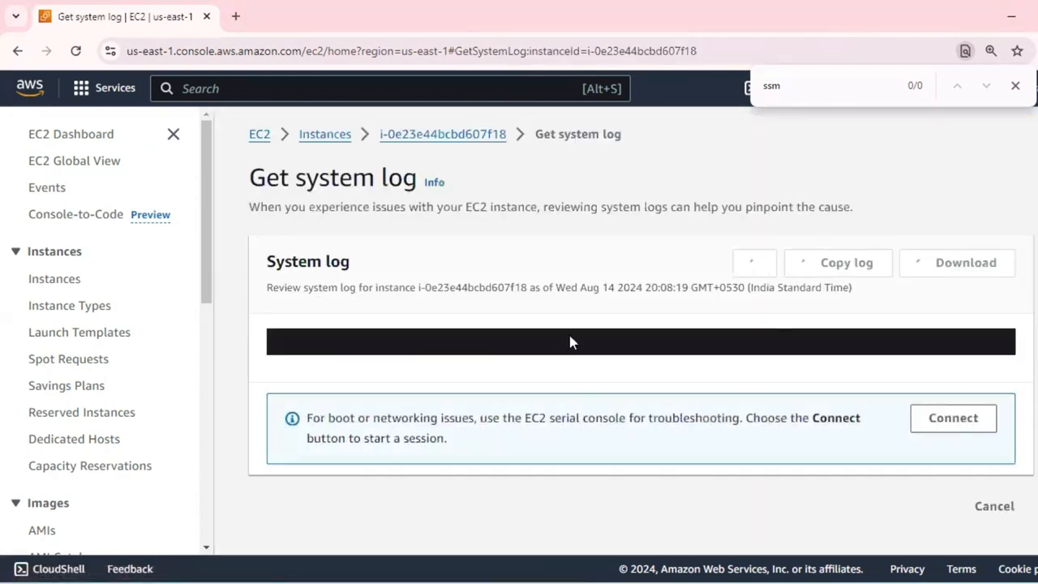
Check the private-instance-project system log for "ssm" and close the page search.
scroll(970, 349, "down", 5)
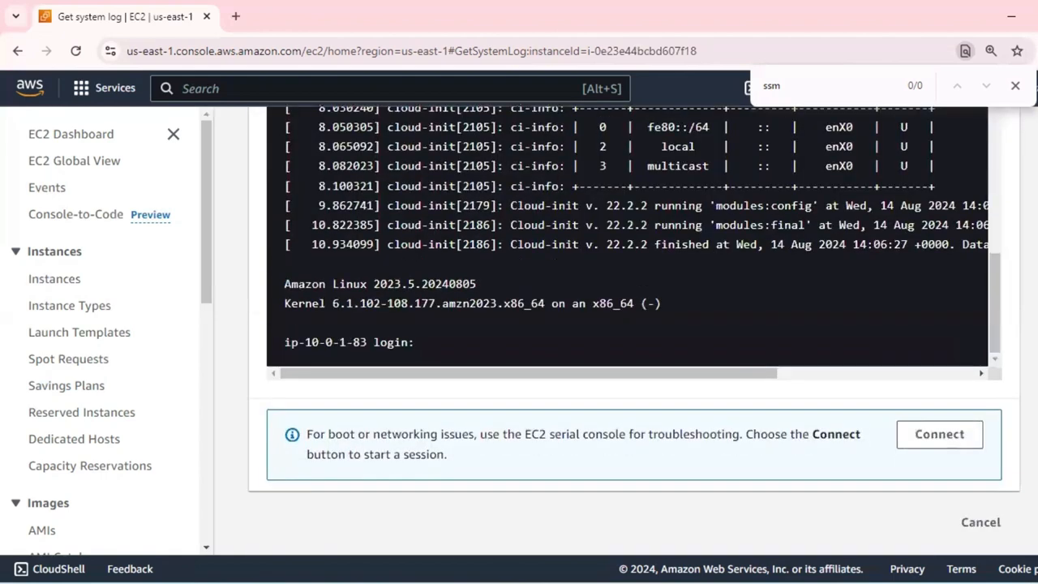
scroll(839, 203, "up", 5)
left_click(821, 91)
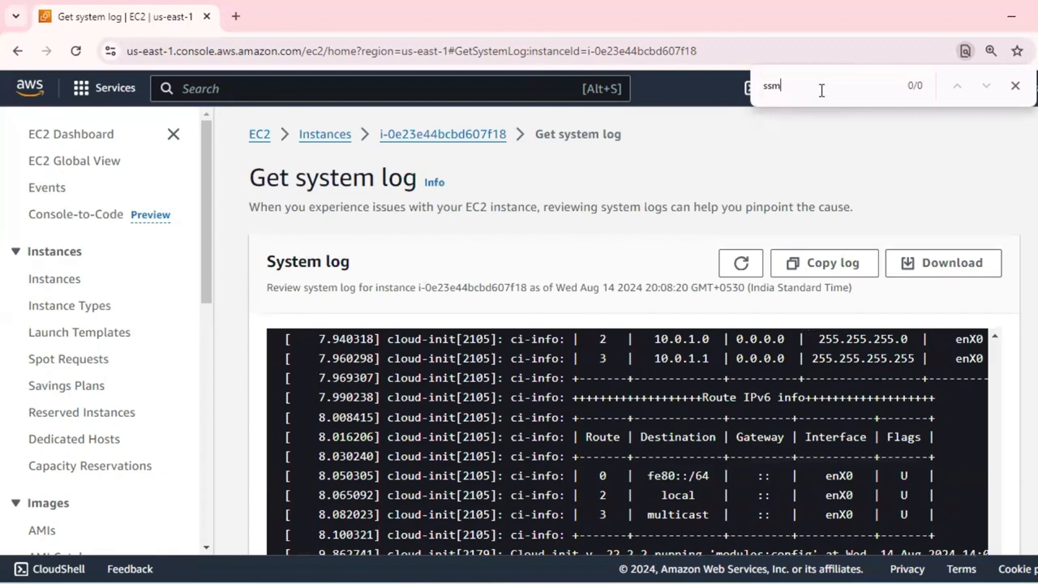
left_click(1015, 86)
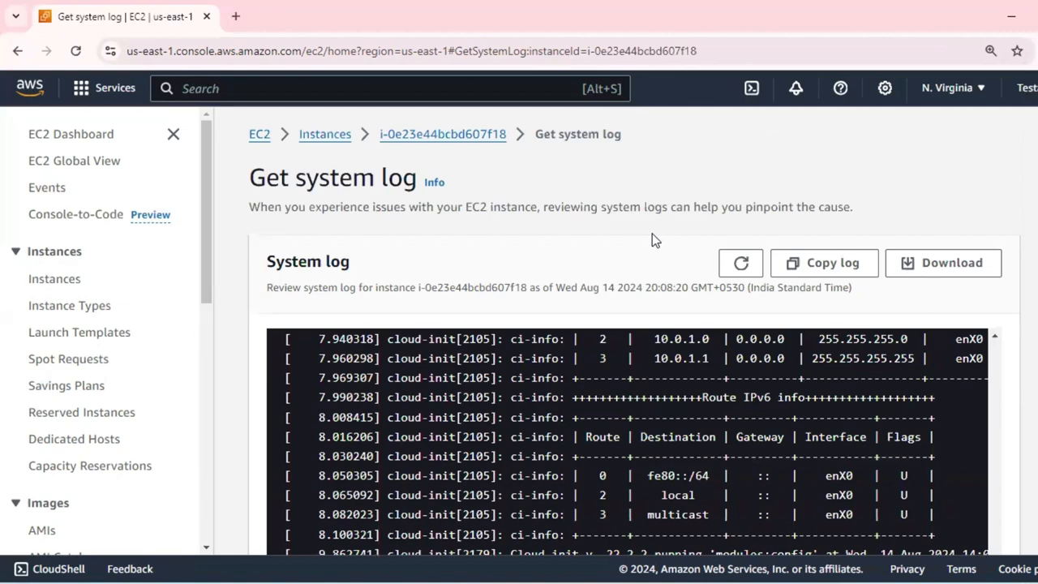
Highlight the note below the log about using the EC2 serial console for boot or networking issues.
scroll(653, 235, "down", 4)
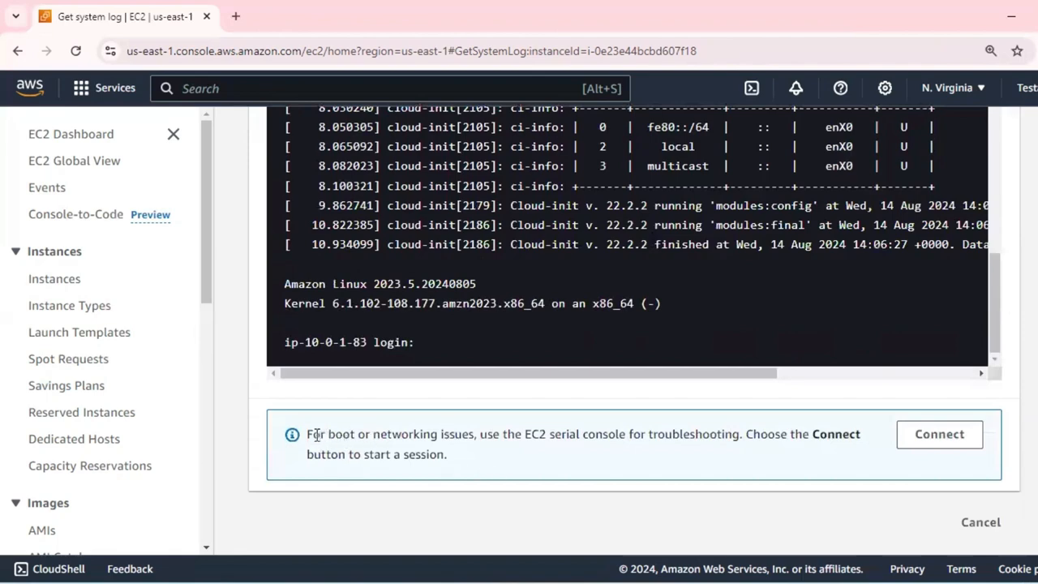
left_click_drag(307, 435, 778, 433)
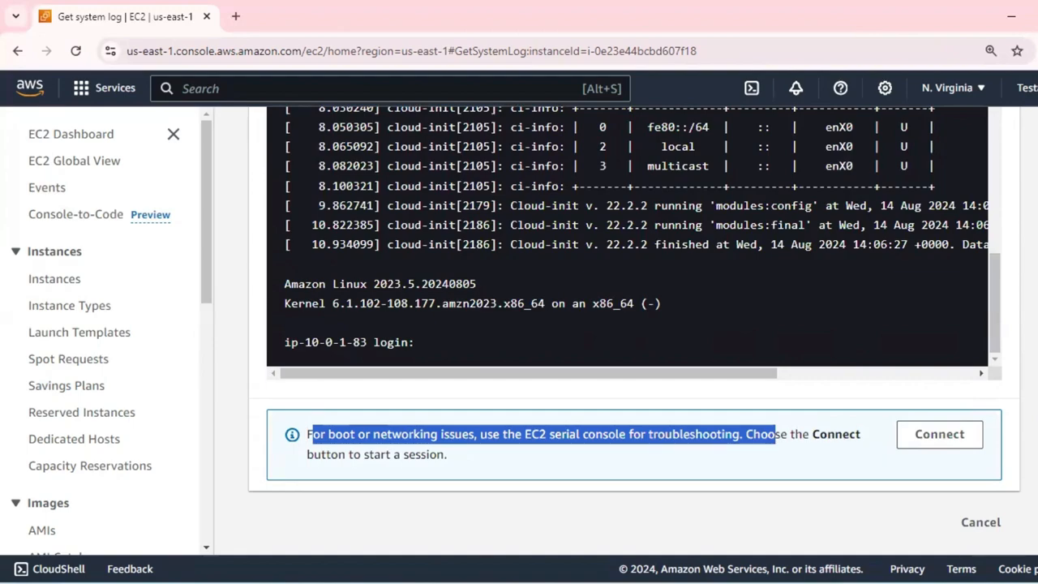
scroll(865, 327, "up", 10)
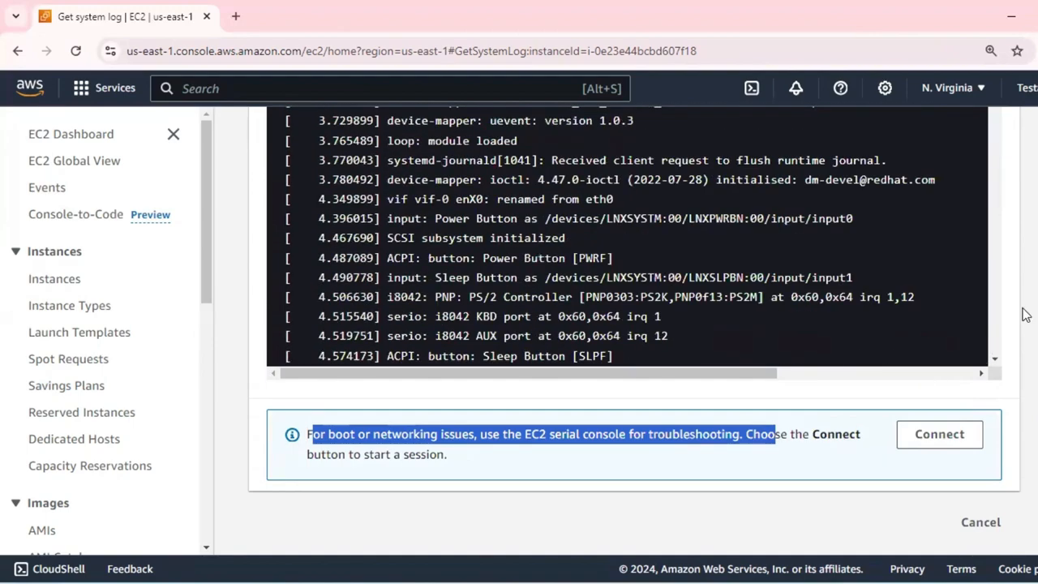
scroll(1024, 314, "up", 5)
Open the running instances list, reboot private-instance-project and public-instance-project together, and dismiss the reboot notification.
left_click(261, 135)
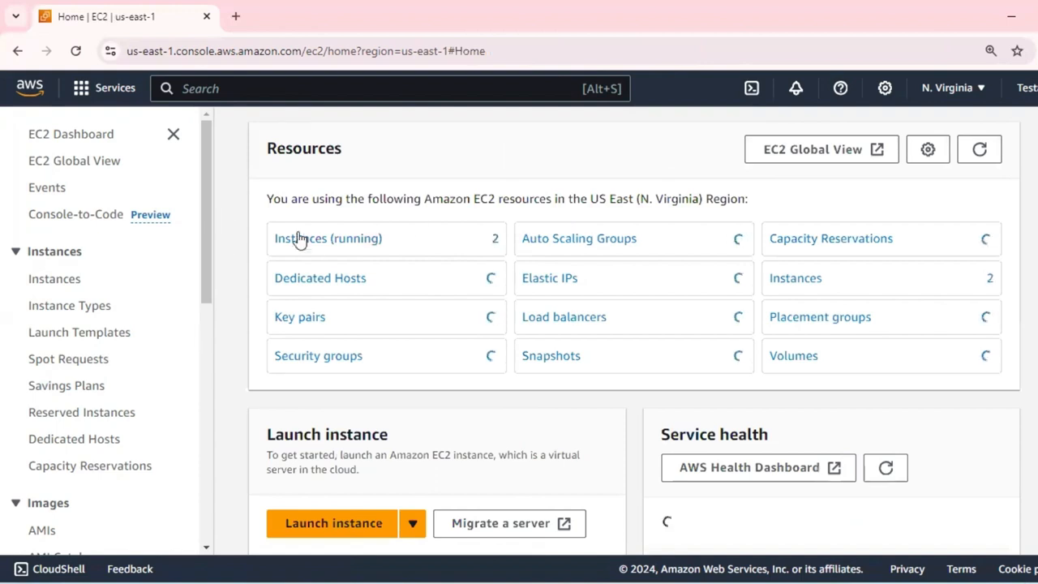
left_click(313, 242)
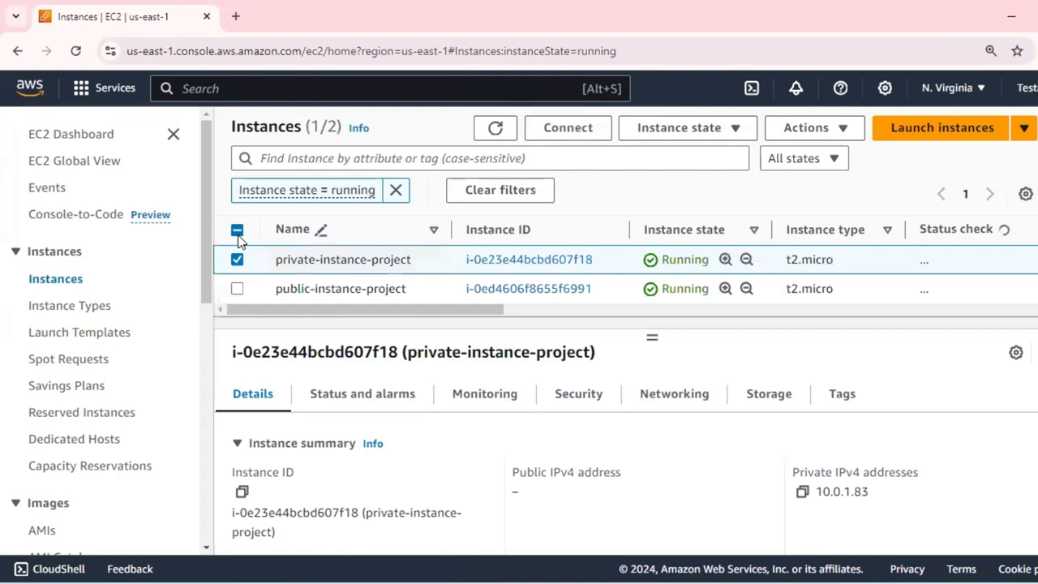
left_click(237, 231)
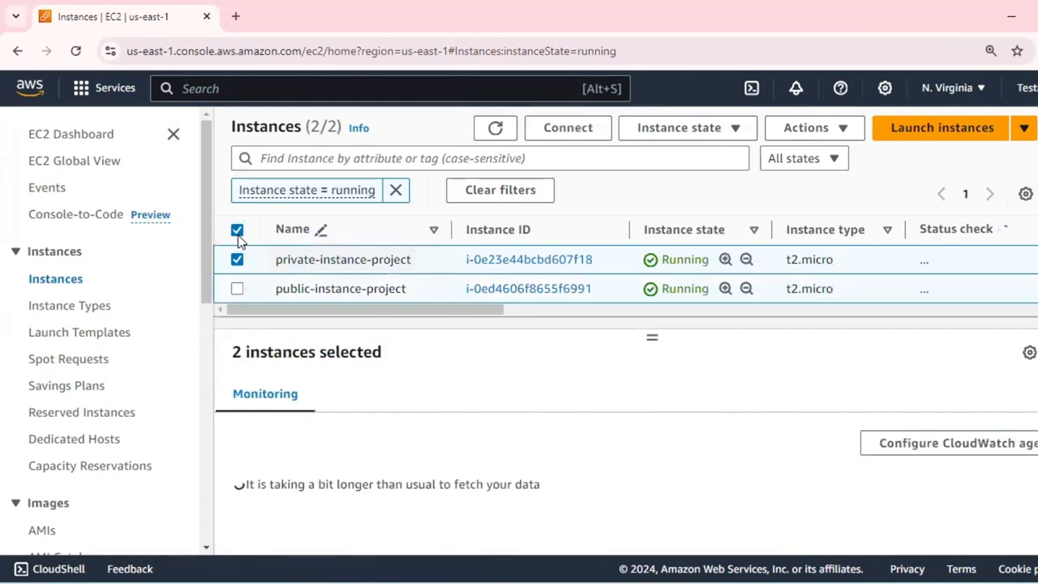
left_click(678, 130)
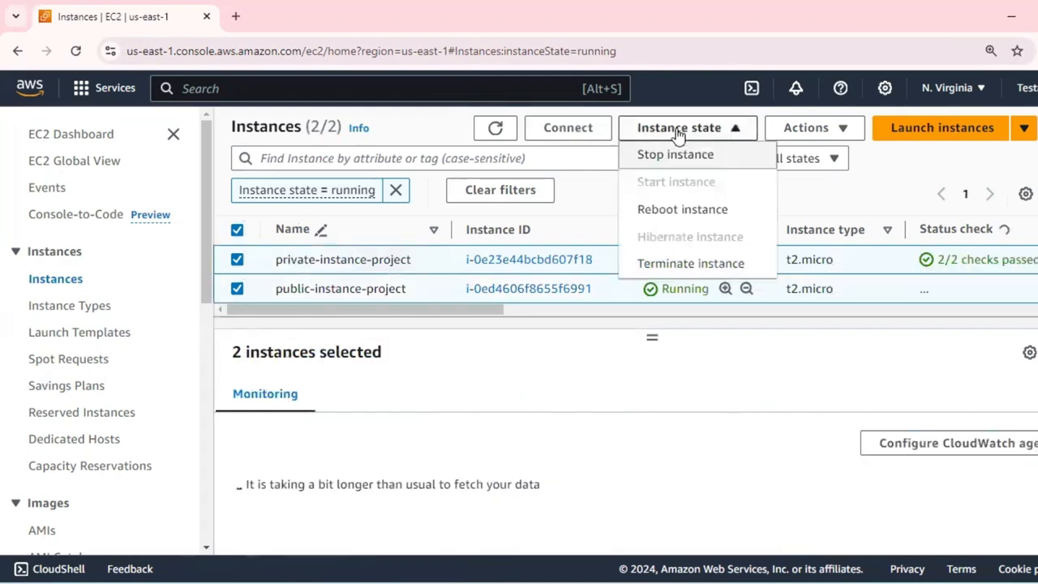
left_click(683, 217)
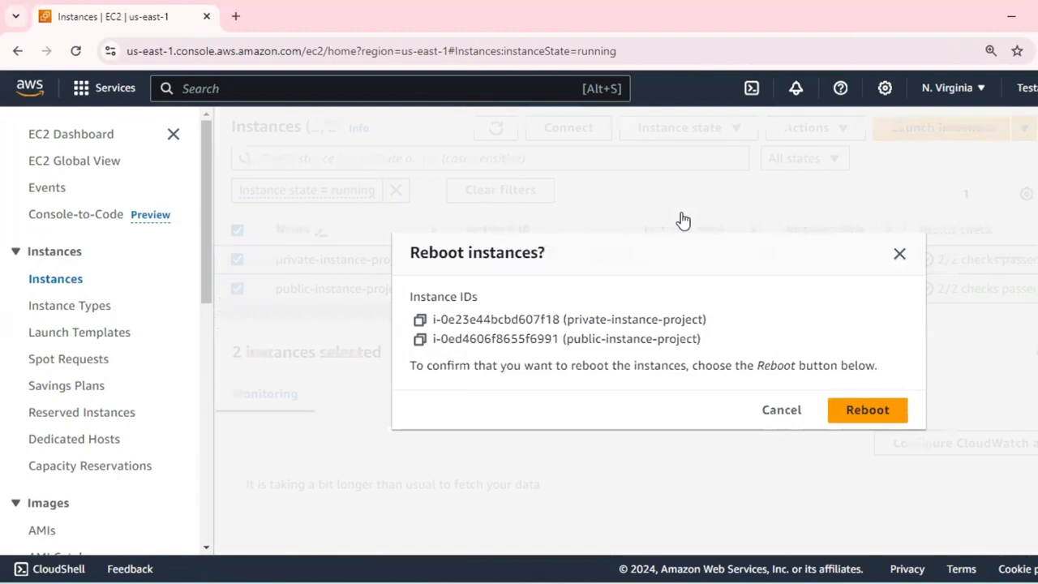
left_click(868, 412)
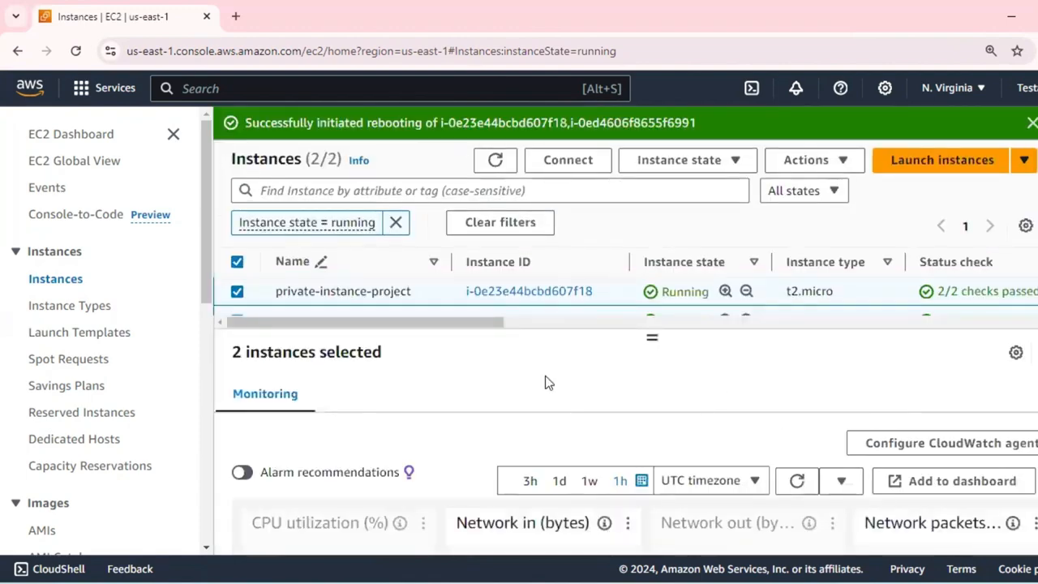
scroll(545, 381, "down", 5)
scroll(454, 377, "up", 5)
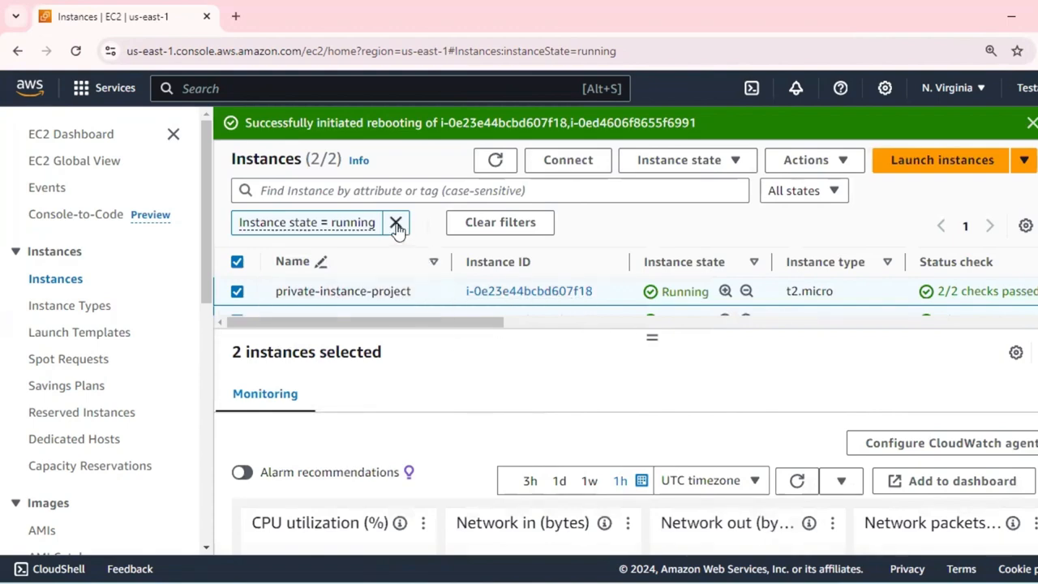
left_click(1030, 123)
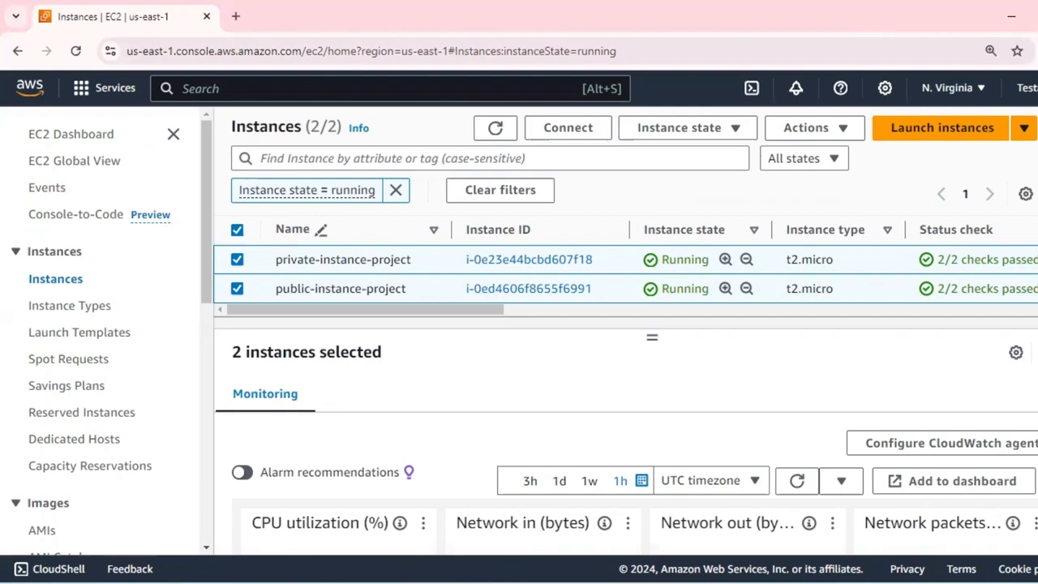
Clear the running-state filter and check the IAM role in the details of private-instance-project and public-instance-project.
left_click(396, 190)
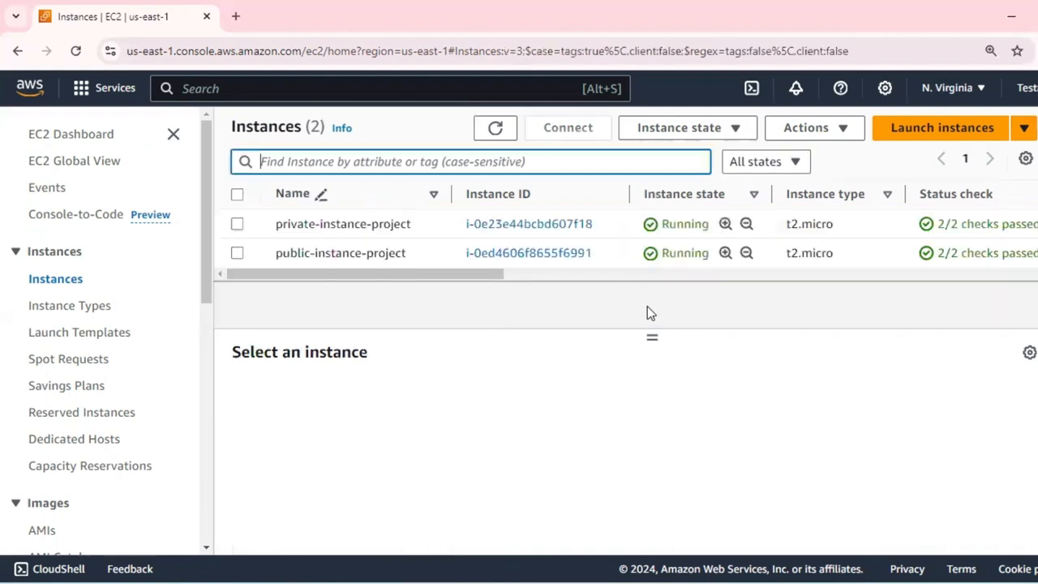
left_click(610, 224)
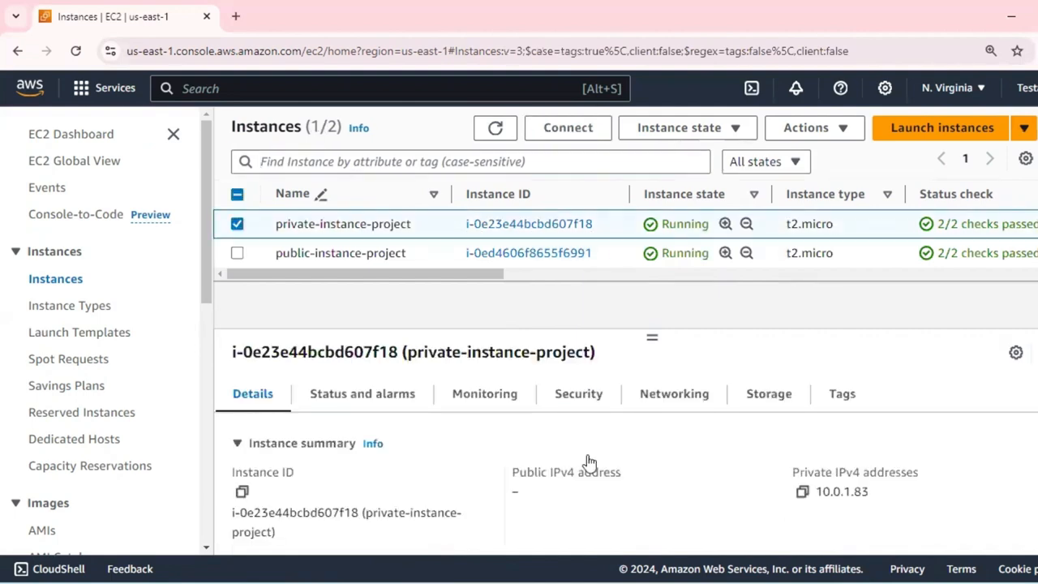
scroll(503, 484, "down", 3)
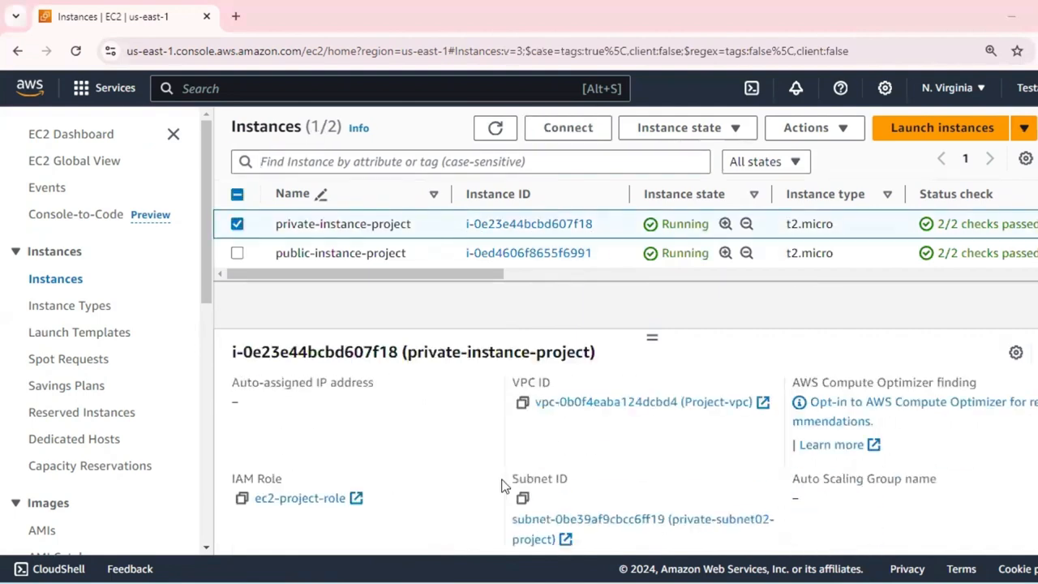
scroll(271, 504, "down", 1)
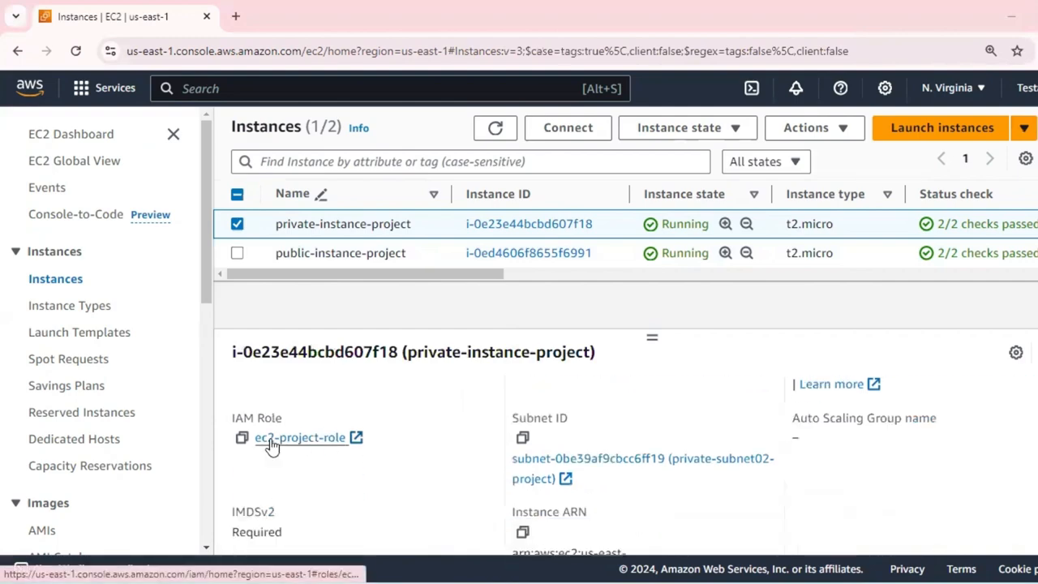
left_click(611, 258)
scroll(317, 418, "up", 4)
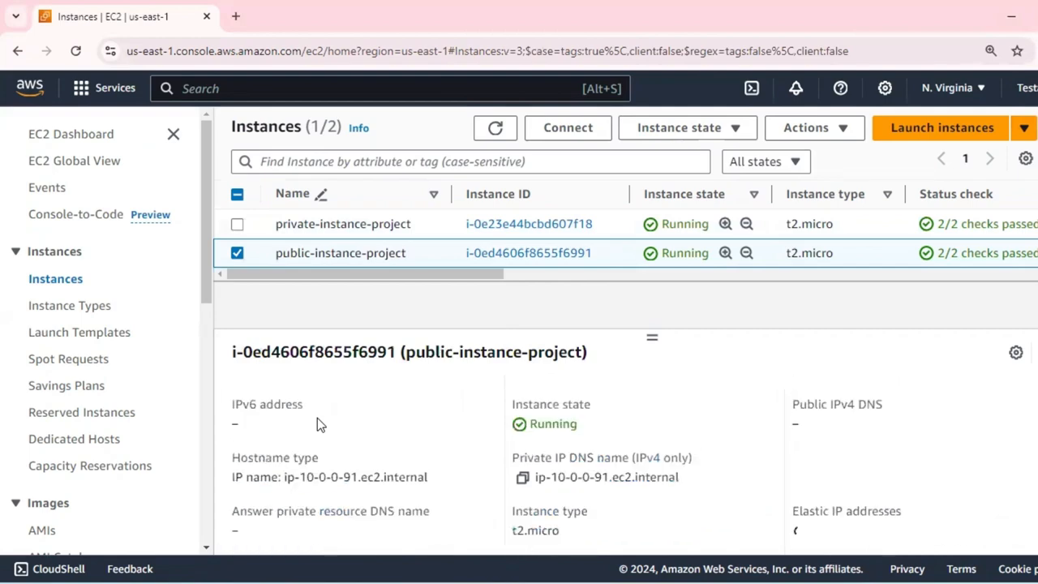
scroll(398, 456, "down", 4)
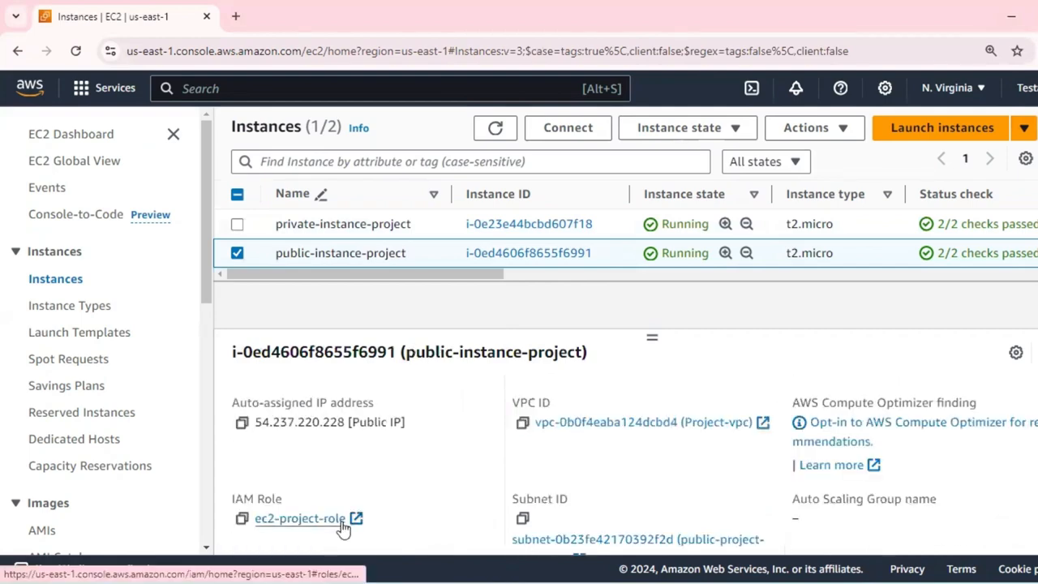
Check the Session Manager connection option for public-instance-project and return to the instances list.
left_click(570, 134)
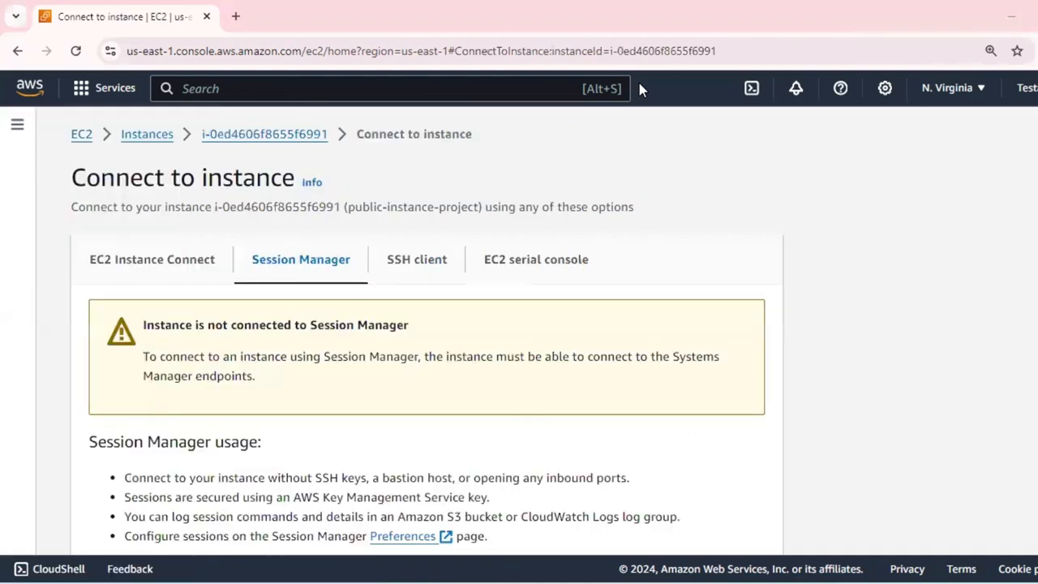
scroll(763, 301, "down", 1)
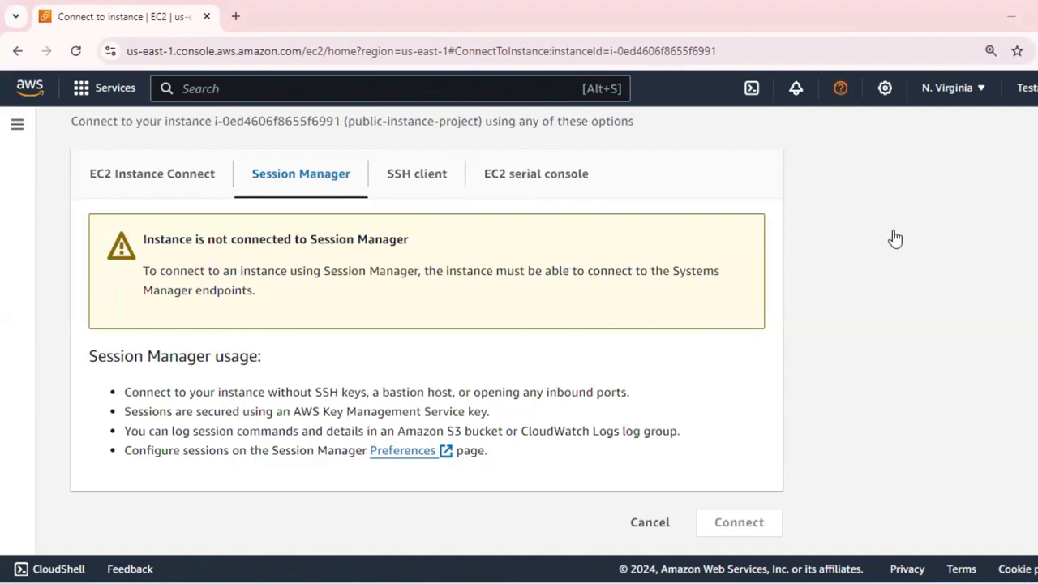
left_click(18, 50)
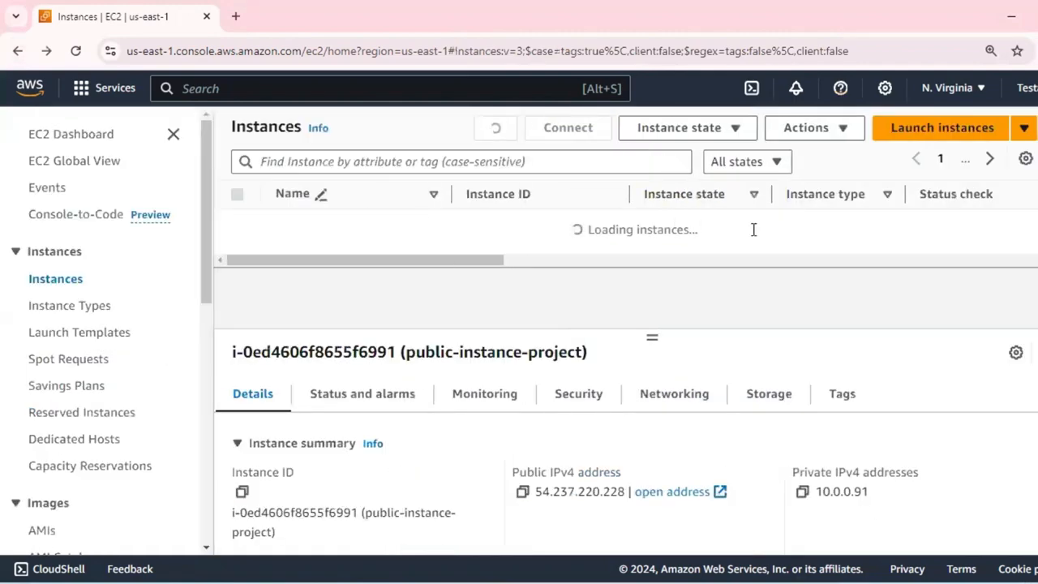
Open the connection options for private-instance-project and check its Session Manager status.
left_click(767, 224)
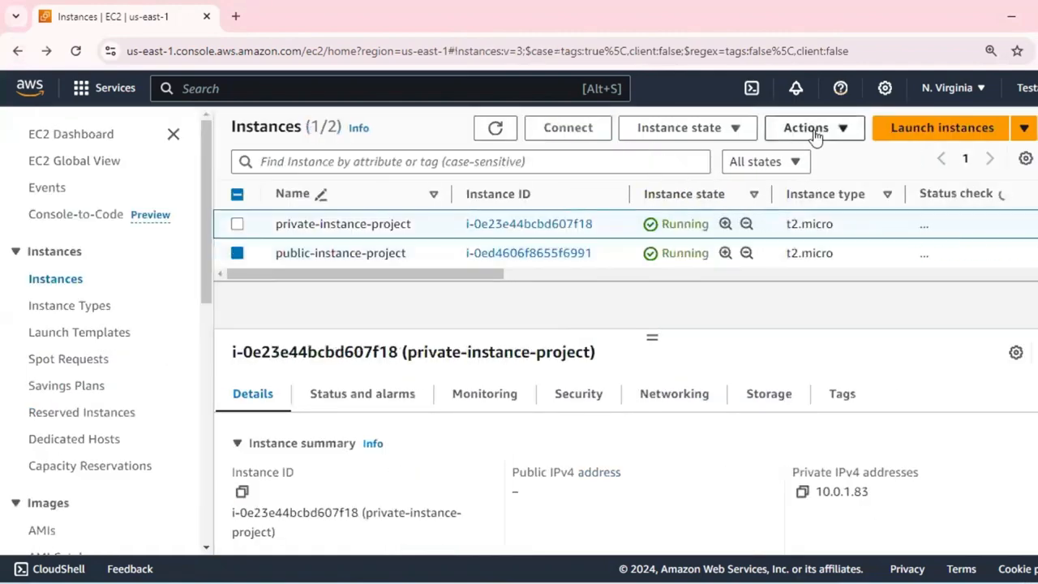
left_click(816, 130)
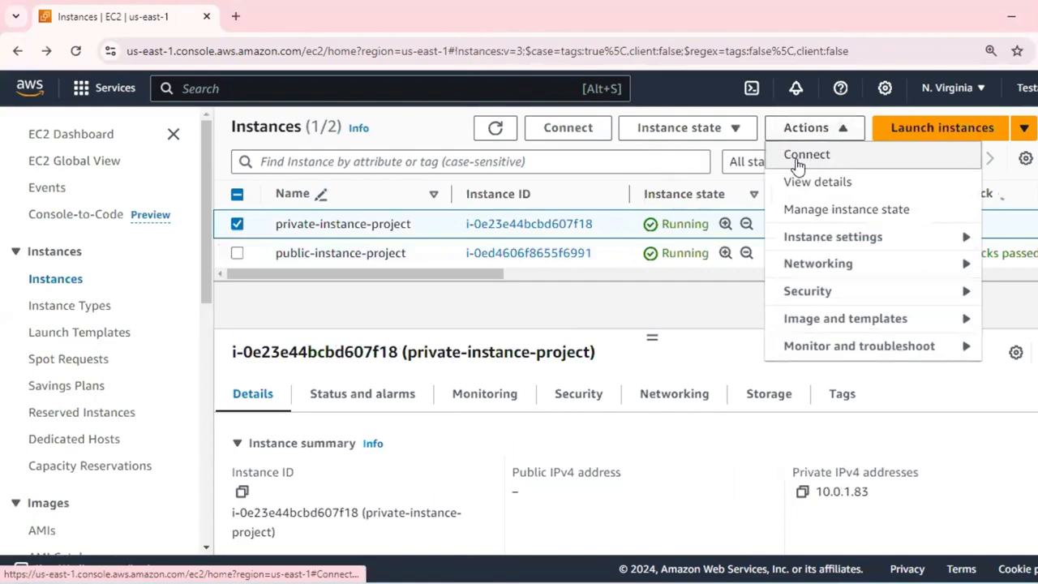
left_click(797, 156)
scroll(365, 327, "down", 1)
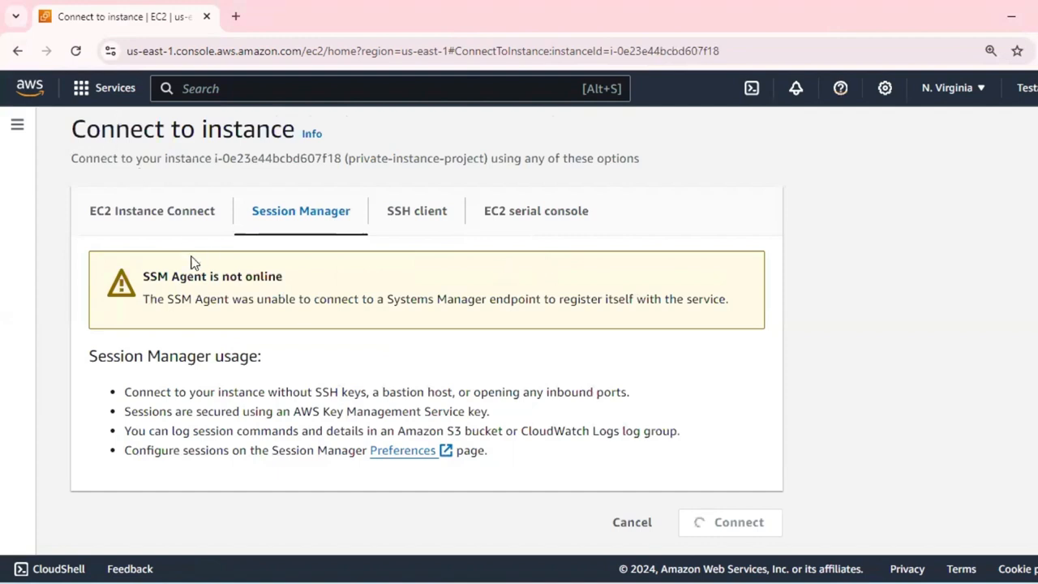
Return to the instances list and open the connection options for public-instance-project.
left_click(25, 53)
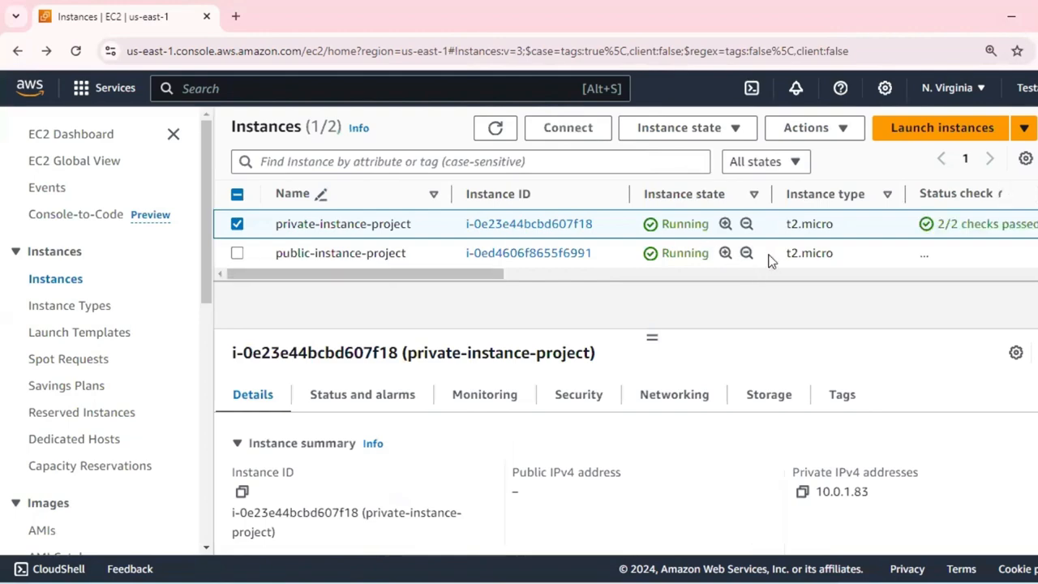
left_click(754, 244)
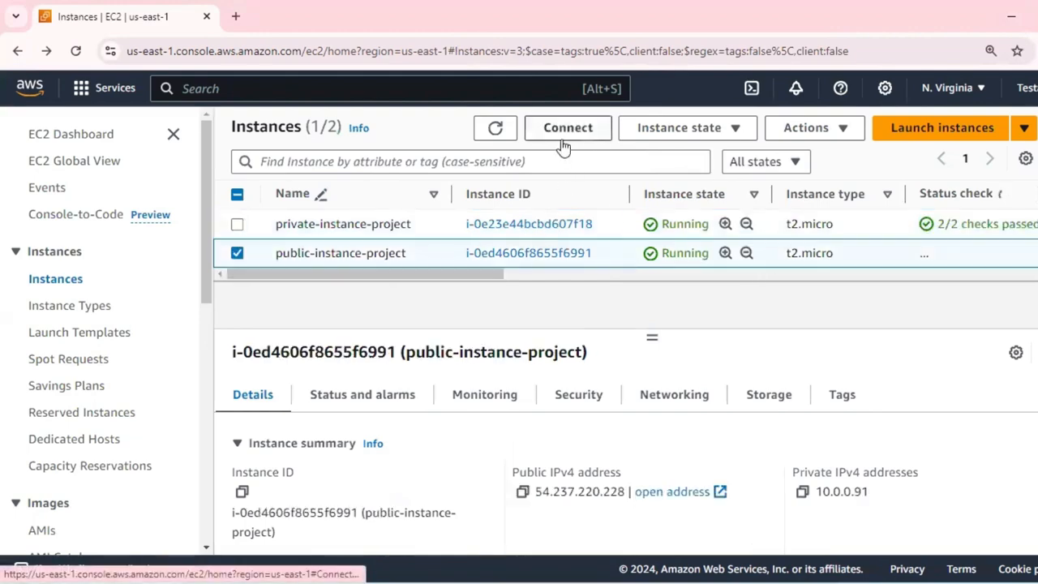
left_click(566, 129)
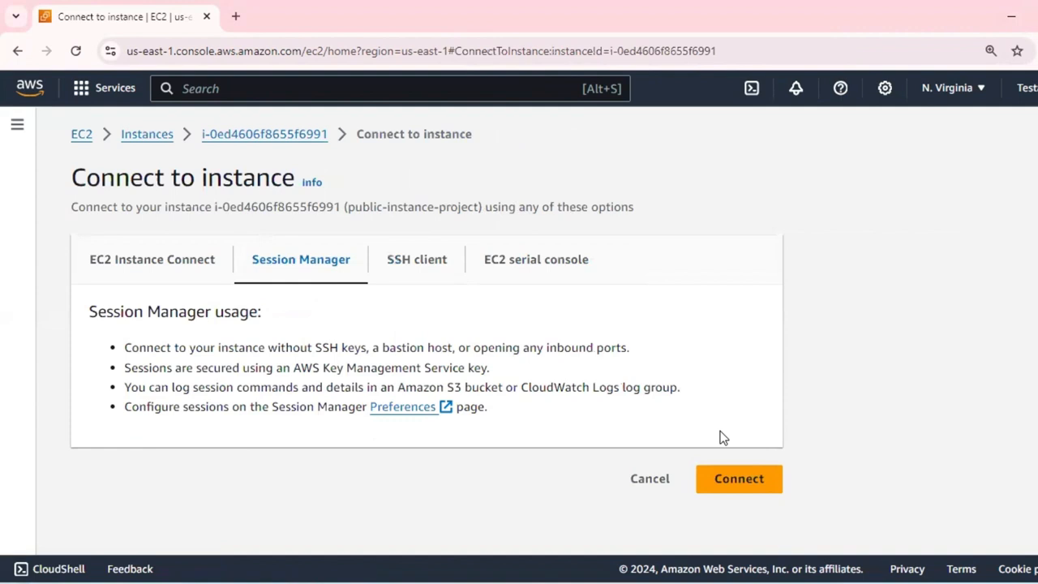
Capture the Connect to instance page area and outline the Connect button and the instance ID with red rectangles.
key("Print")
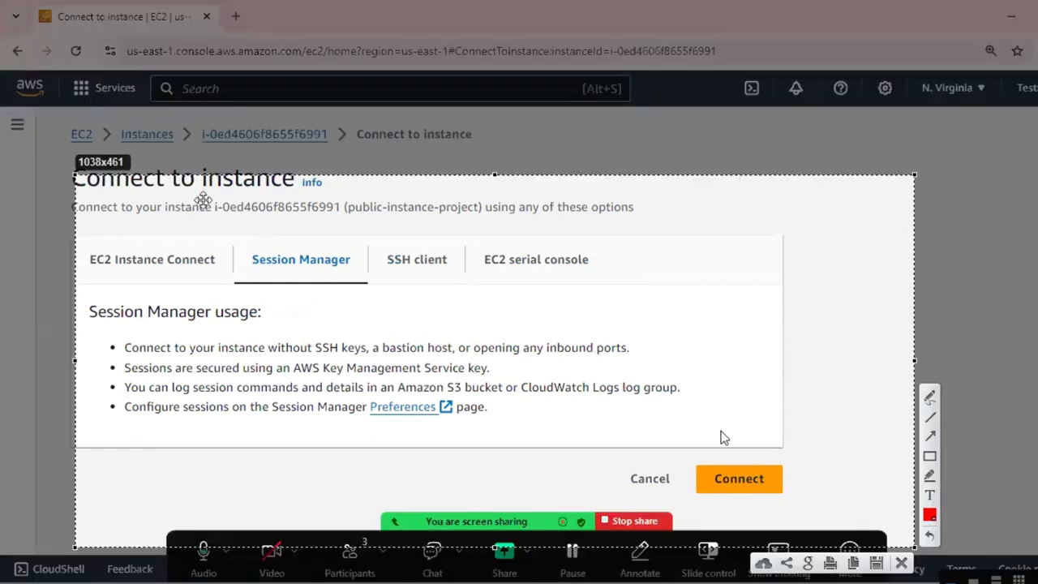
left_click_drag(71, 172, 43, 104)
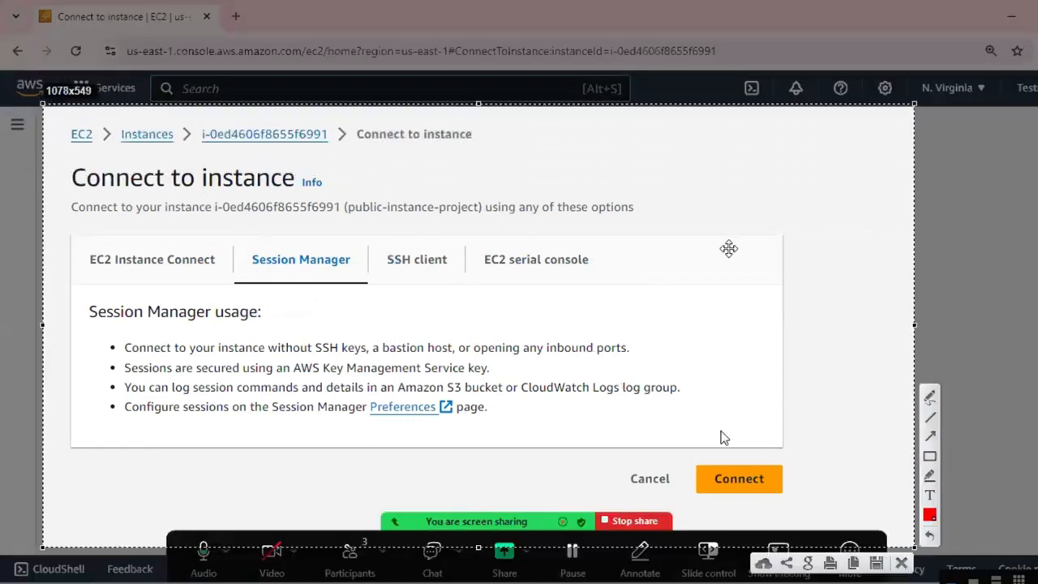
left_click(933, 460)
left_click_drag(691, 445, 794, 501)
left_click_drag(188, 113, 339, 154)
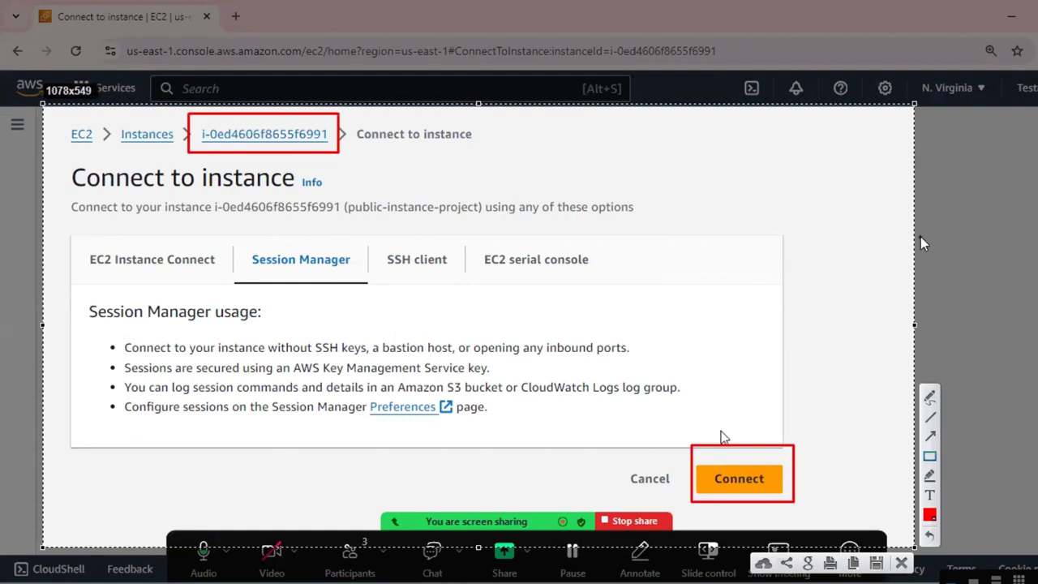
Mark the Connect button with a yellow highlighter check mark and handwrite "instance" across the captured page.
left_click(930, 479)
left_click_drag(699, 459, 838, 267)
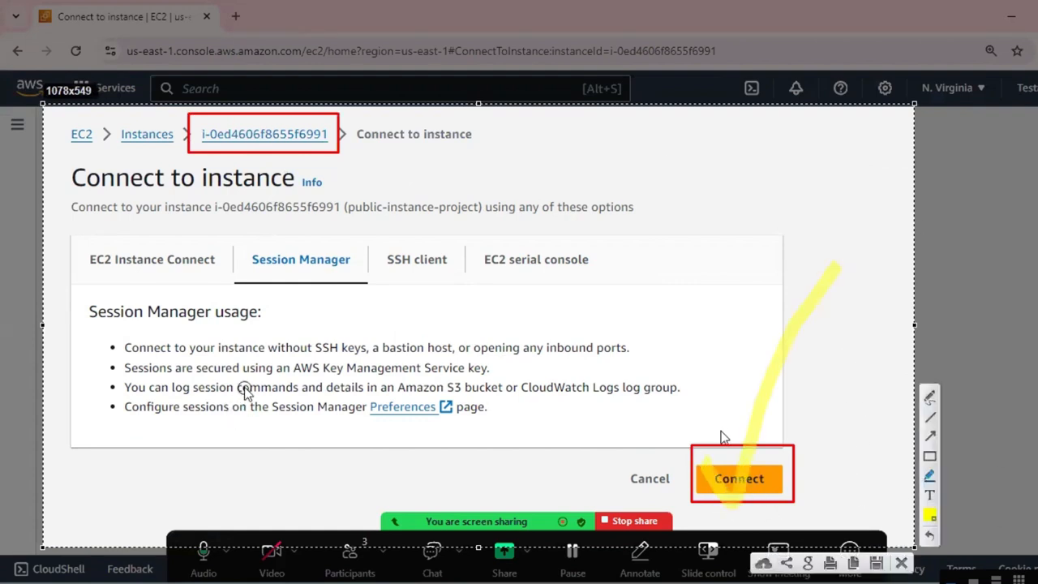
left_click_drag(228, 337, 240, 398)
left_click_drag(222, 303, 212, 299)
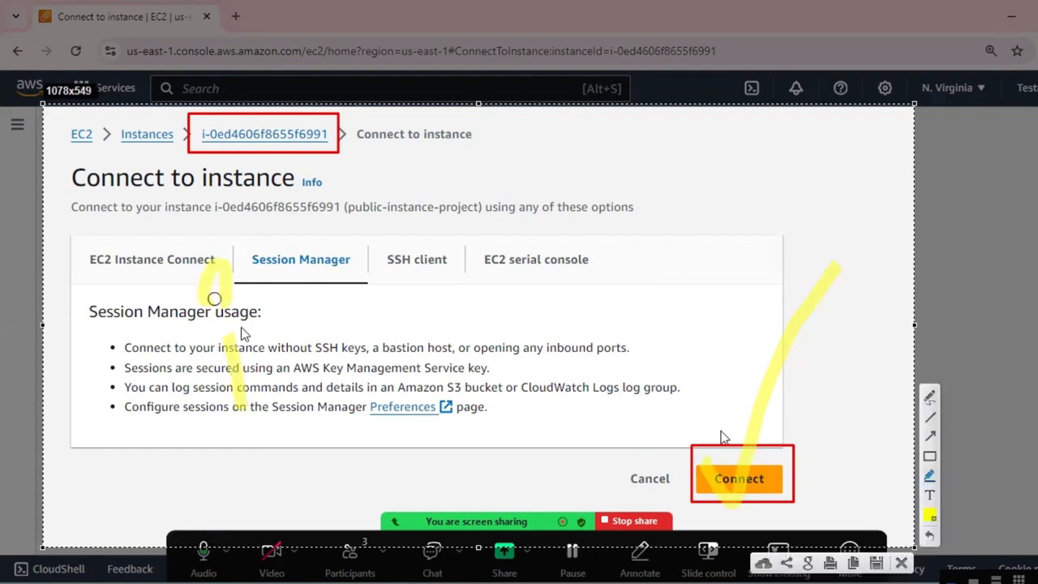
mouse_move(250, 329)
left_mouse_down()
mouse_move(274, 390)
mouse_move(305, 406)
left_mouse_up()
mouse_move(320, 352)
left_mouse_down()
mouse_move(375, 283)
mouse_move(412, 360)
left_mouse_up()
left_click_drag(460, 302, 582, 301)
mouse_move(621, 240)
left_mouse_down()
mouse_move(624, 284)
mouse_move(640, 282)
left_mouse_up()
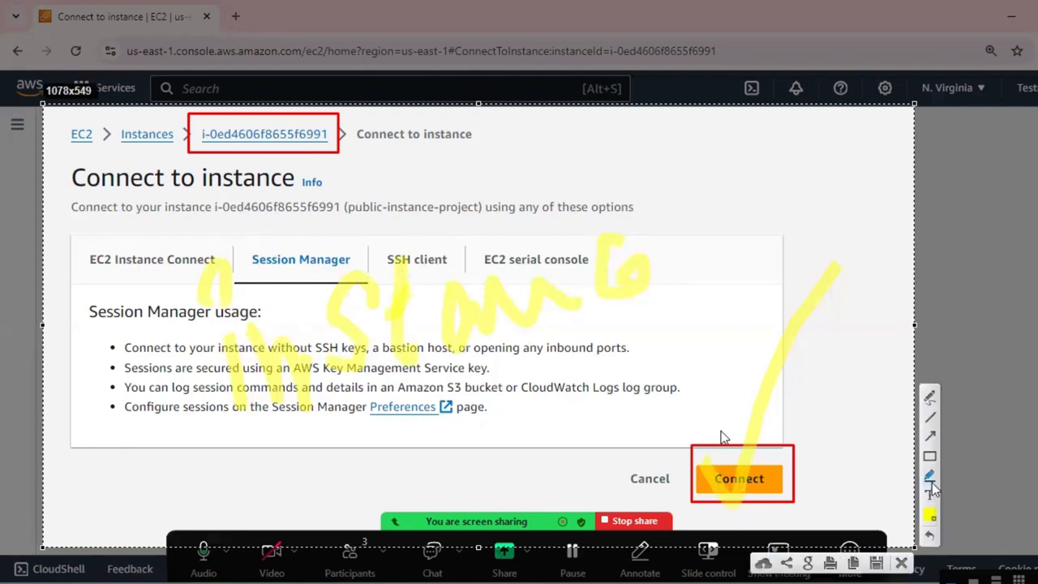
Handwrite a second word in yellow highlighter beside "instance" on the capture and close it without saving.
left_click(930, 514)
left_click(930, 514)
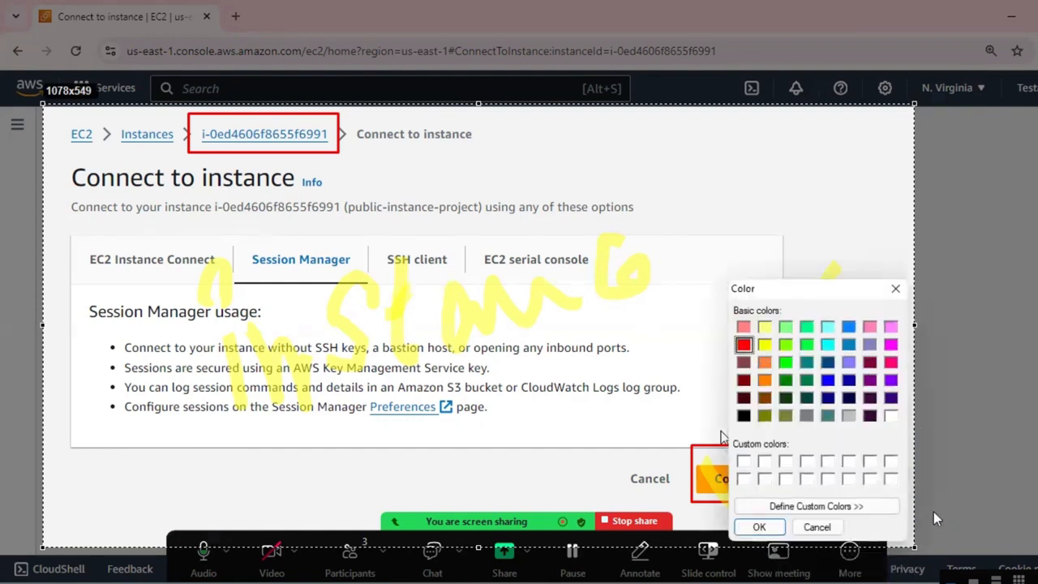
left_click(760, 527)
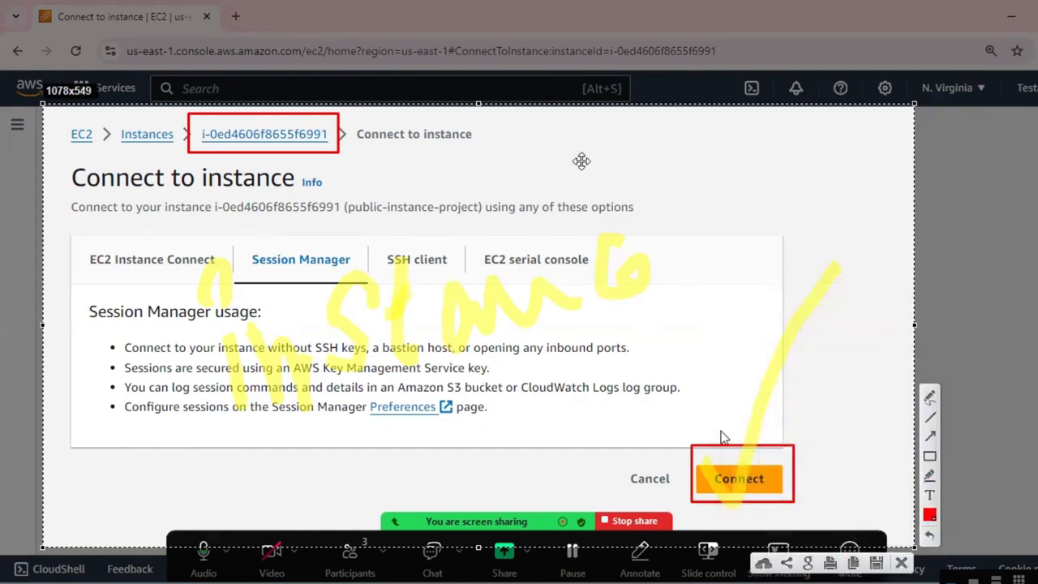
left_click(930, 475)
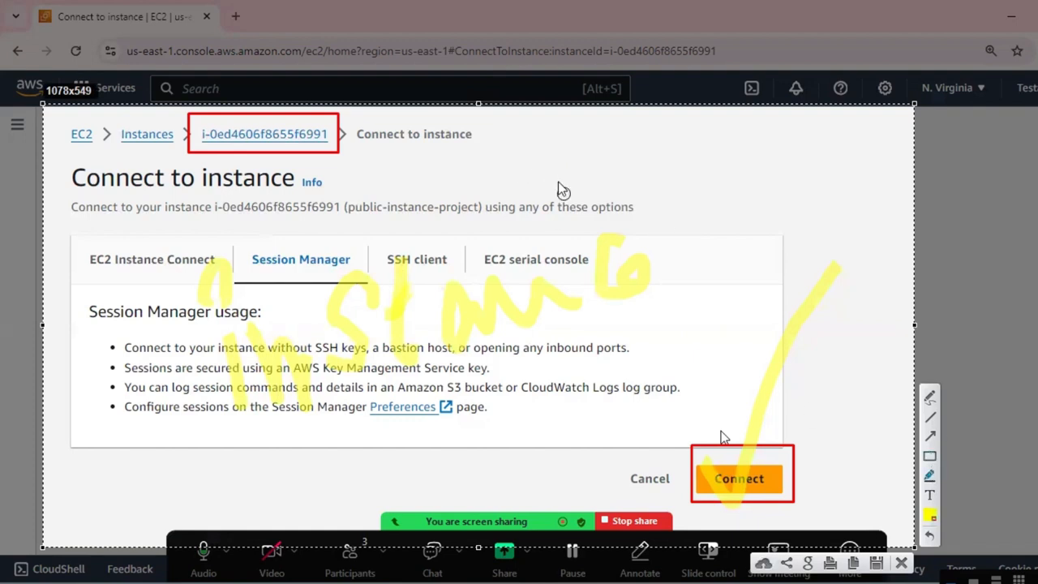
mouse_move(722, 203)
left_mouse_down()
mouse_move(827, 230)
mouse_move(843, 190)
mouse_move(878, 188)
left_mouse_up()
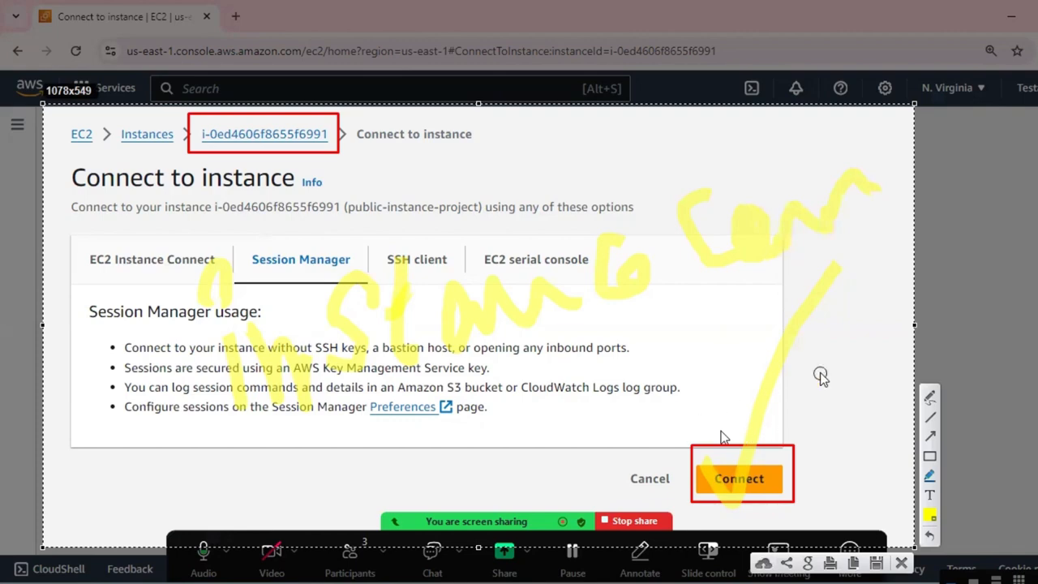
left_click(902, 564)
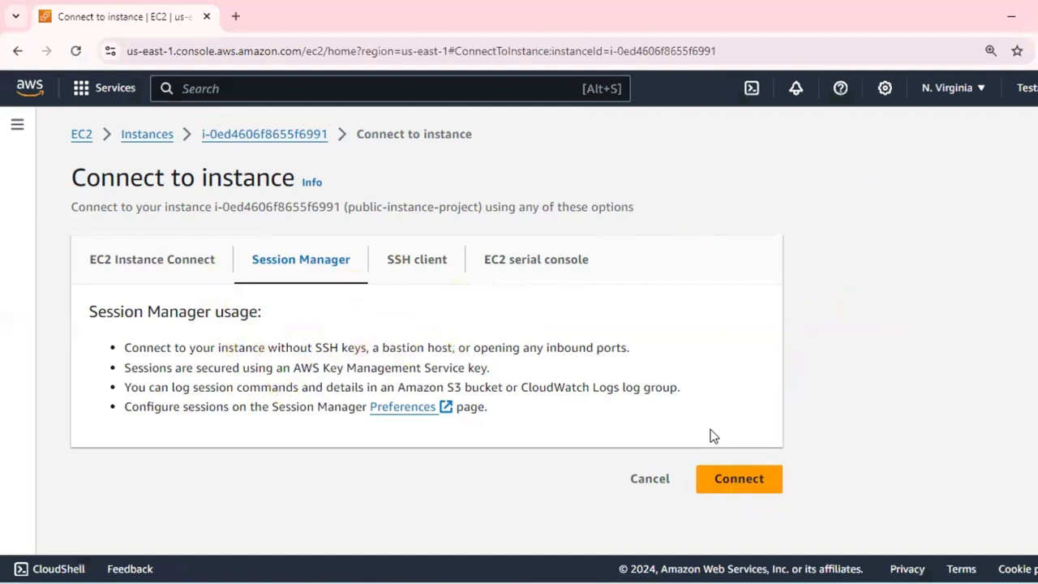
View the SSH client instructions, then return to Session Manager and start a session on public-instance-project.
left_click(425, 276)
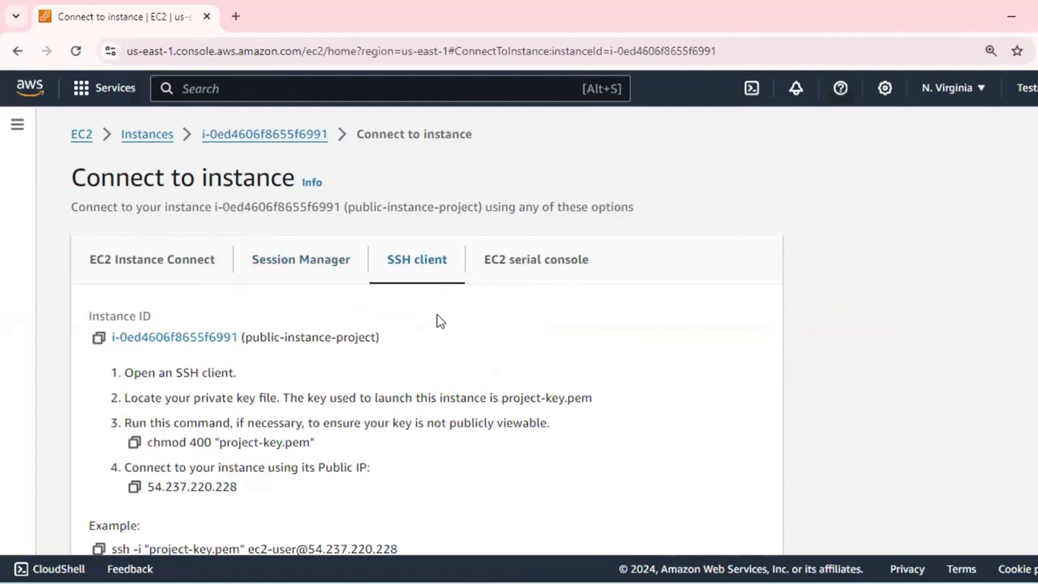
left_click(324, 268)
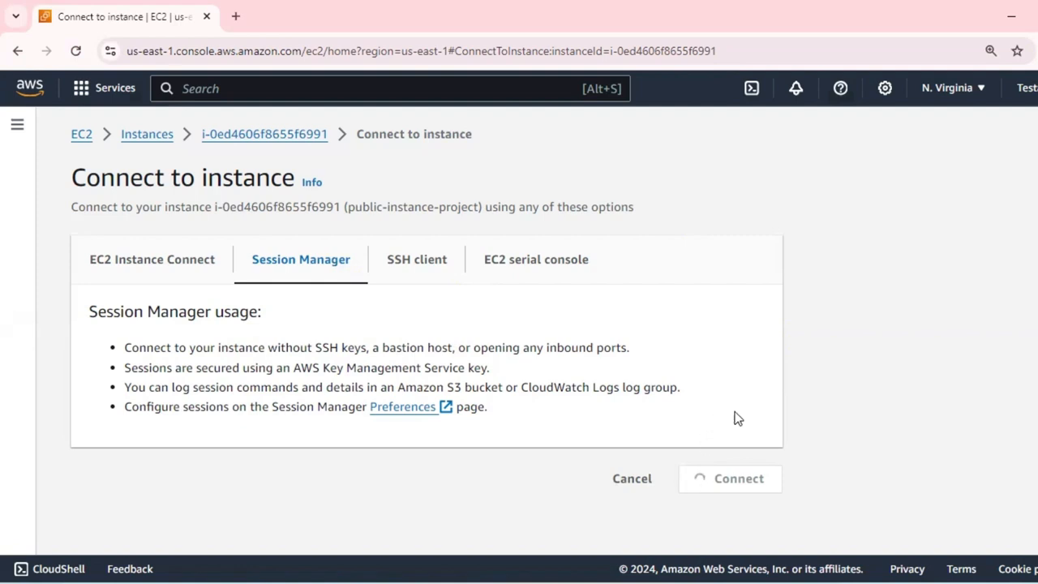
left_click(765, 484)
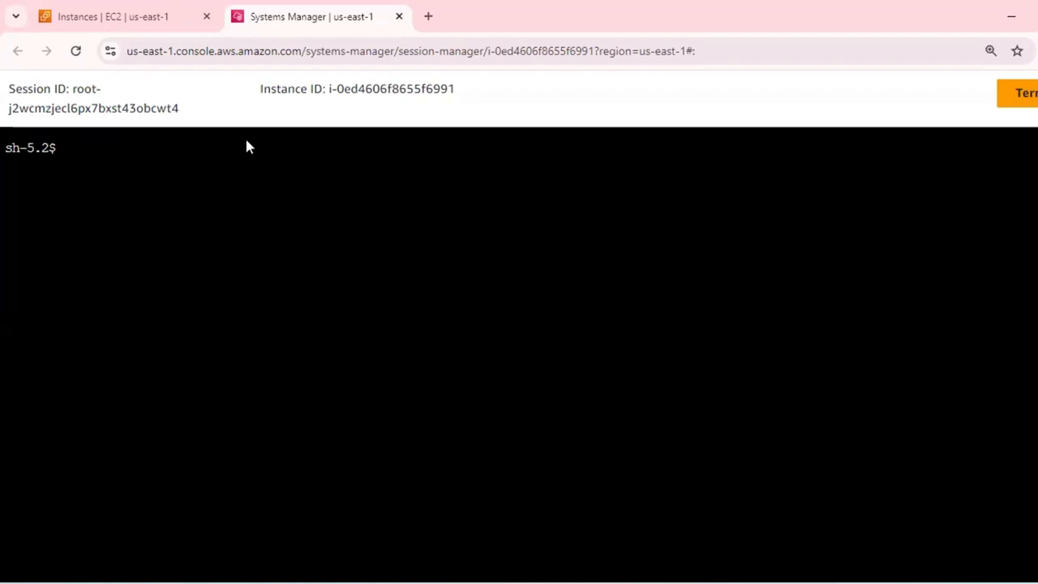
Try the commands ssm and ssmagent in the public-instance-project session shell and close the session page.
type("ssm")
key("Return")
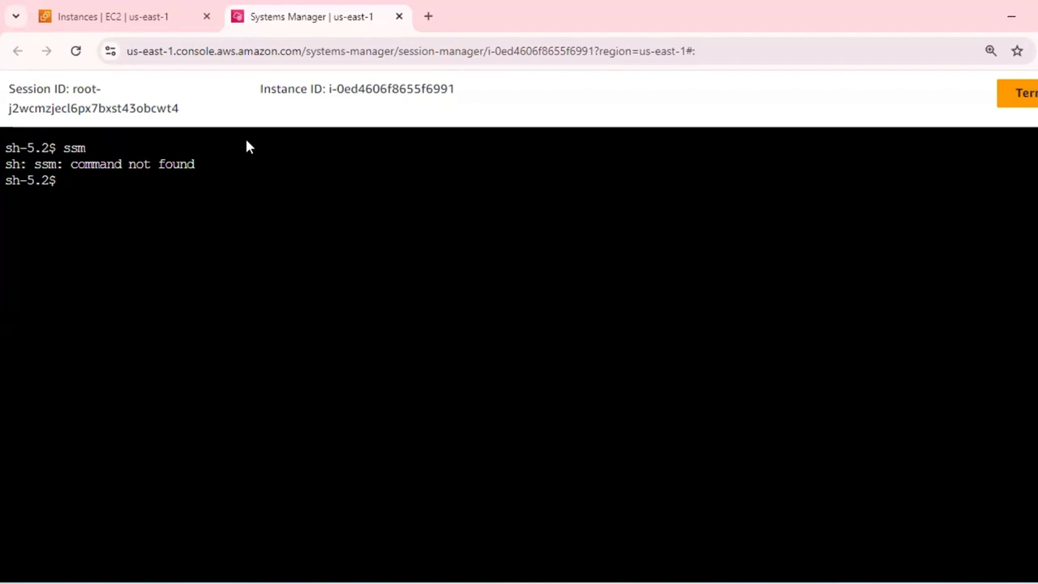
type("ssmagent")
key("Return")
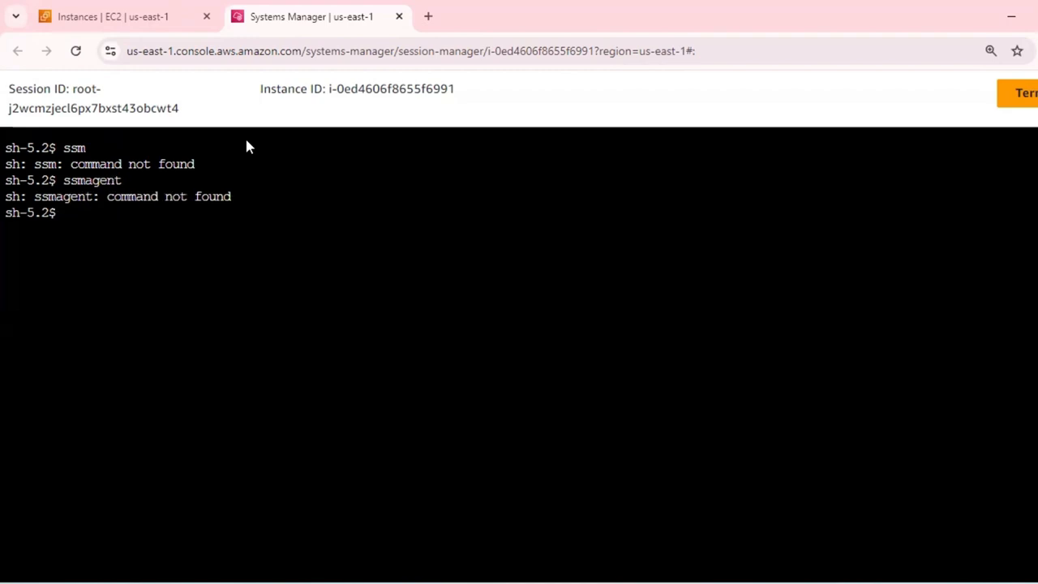
left_click(399, 18)
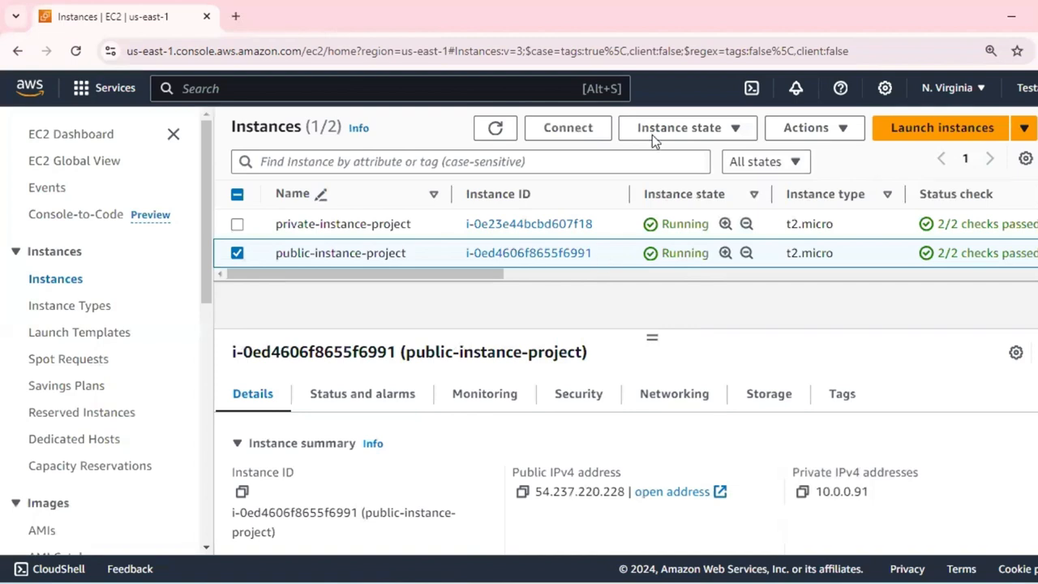
Refresh the instances list and open the system log of public-instance-project.
left_click(495, 127)
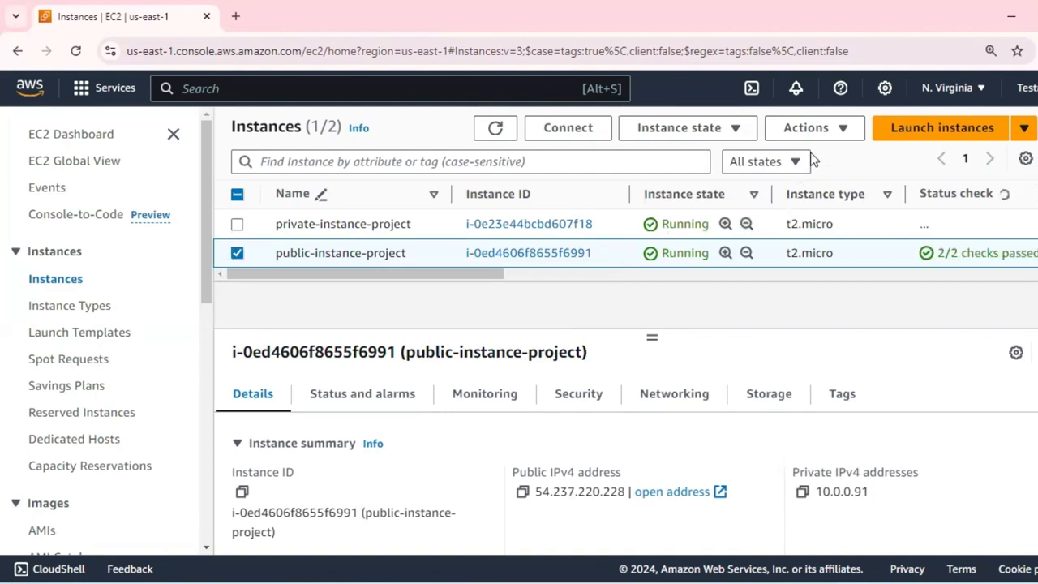
left_click(841, 132)
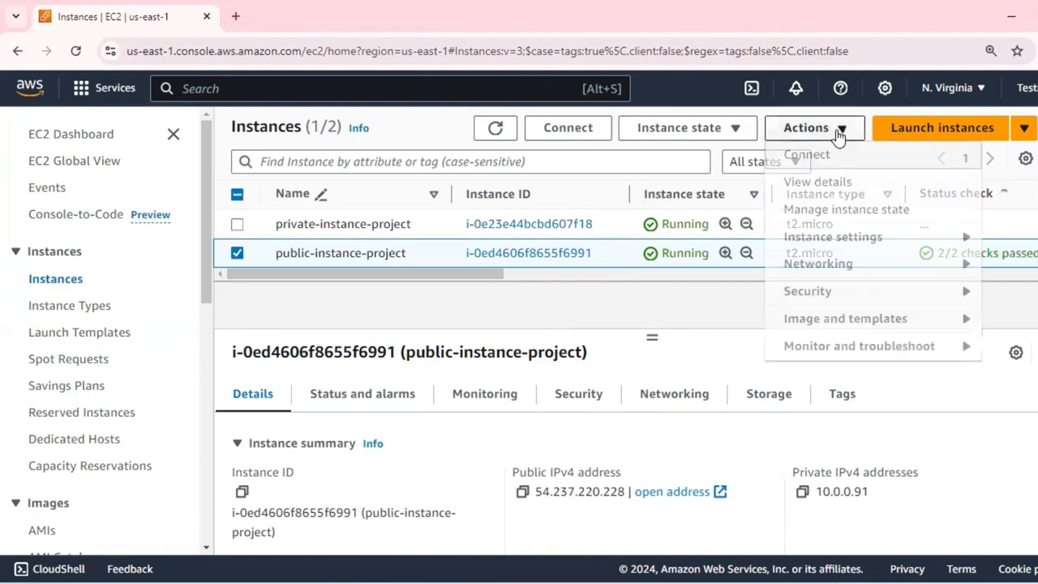
left_click(844, 348)
left_click(632, 166)
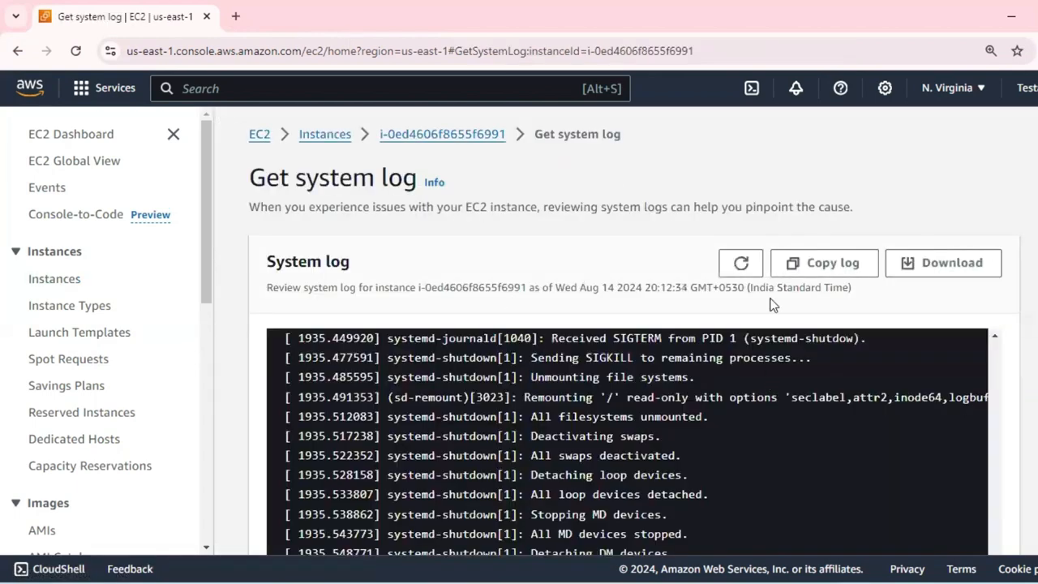
Find "ssm" in the system log of public-instance-project and examine the matching entry.
key("ctrl+f")
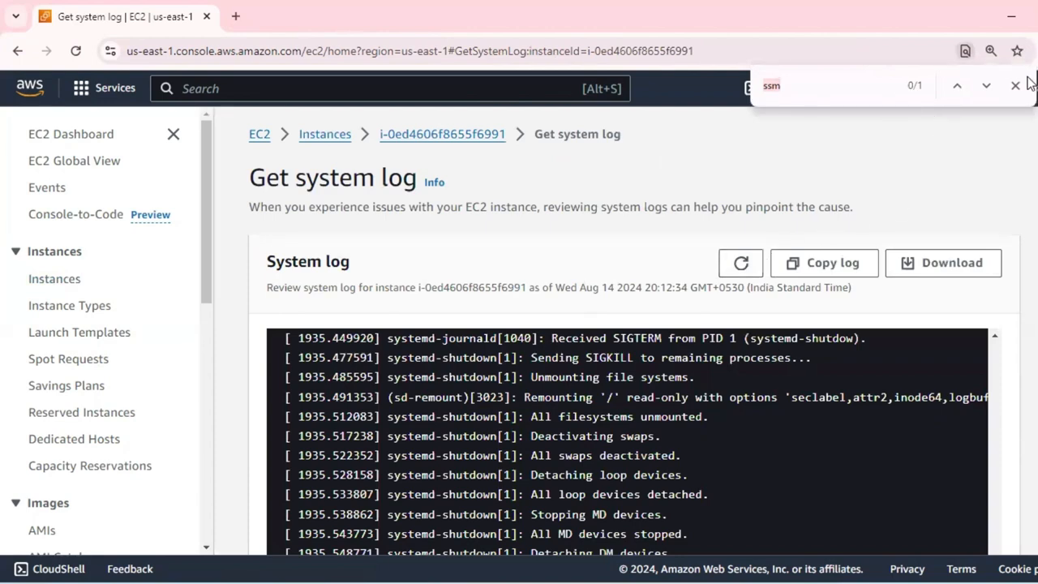
left_click(987, 85)
scroll(779, 440, "down", 1)
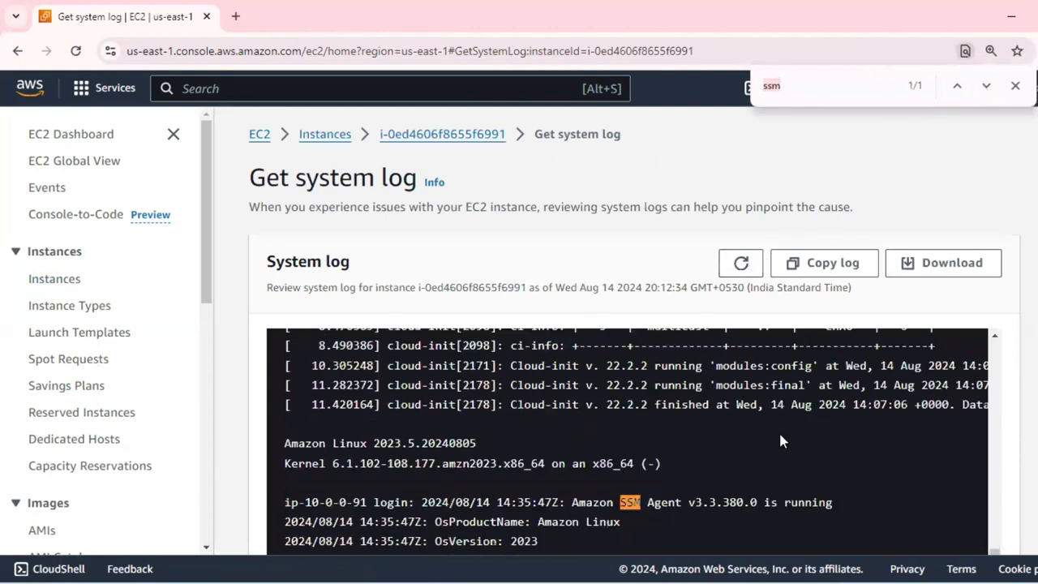
scroll(781, 440, "down", 2)
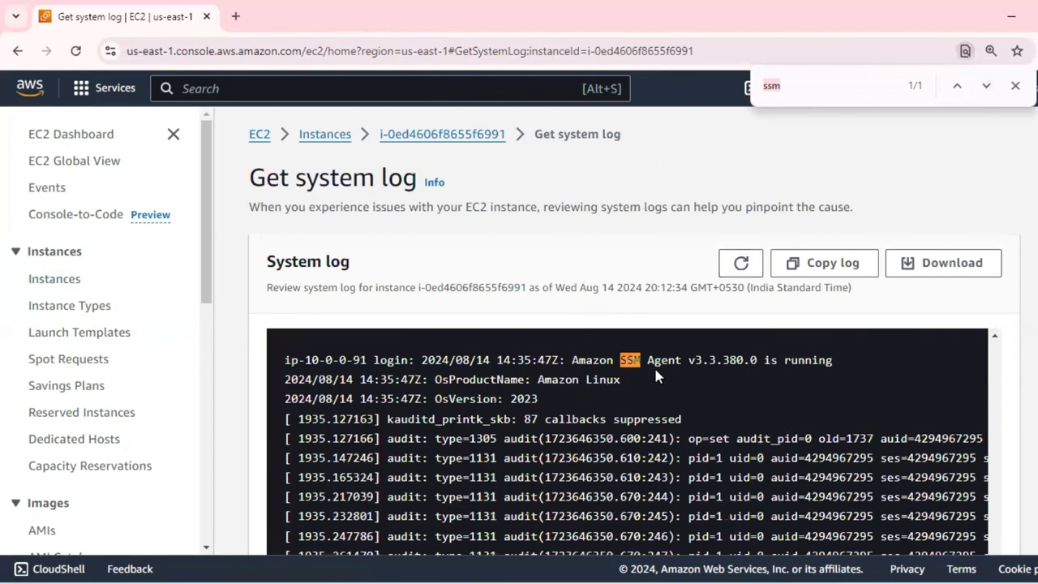
Return to the public-instance-project details and start a Session Manager session on it.
mouse_move(338, 583)
left_click(441, 137)
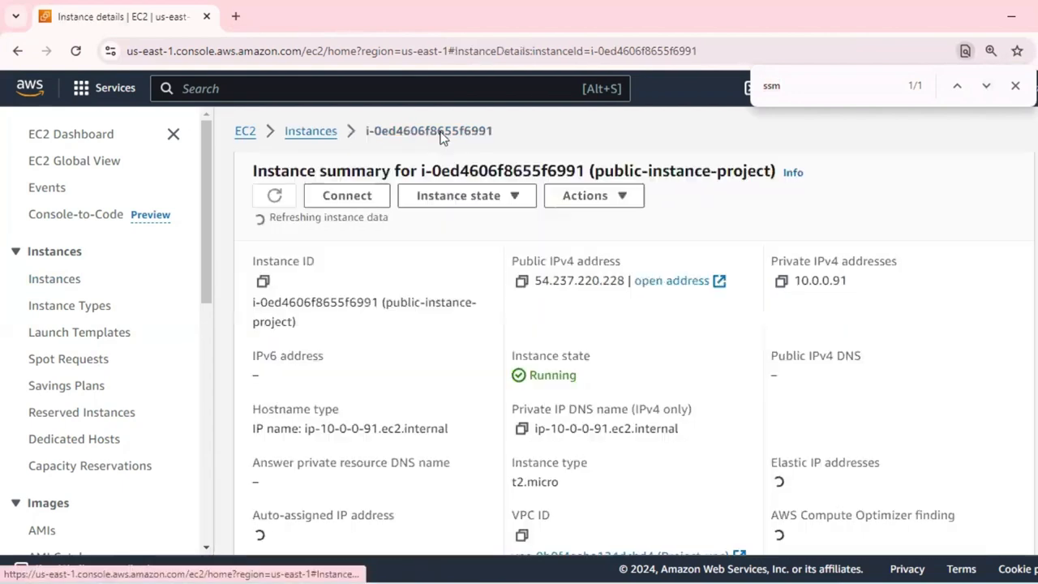
left_click(347, 195)
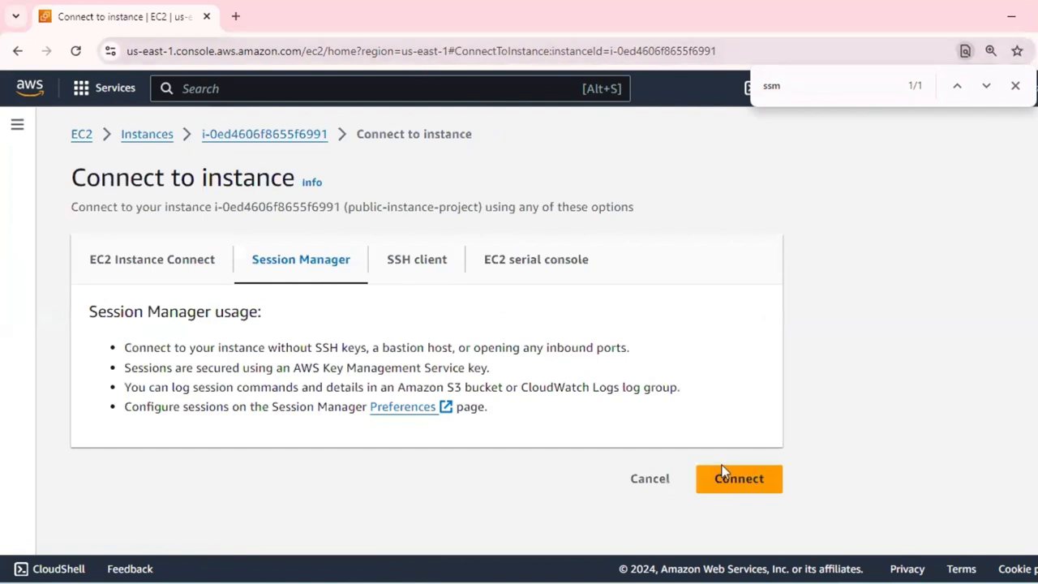
left_click(722, 472)
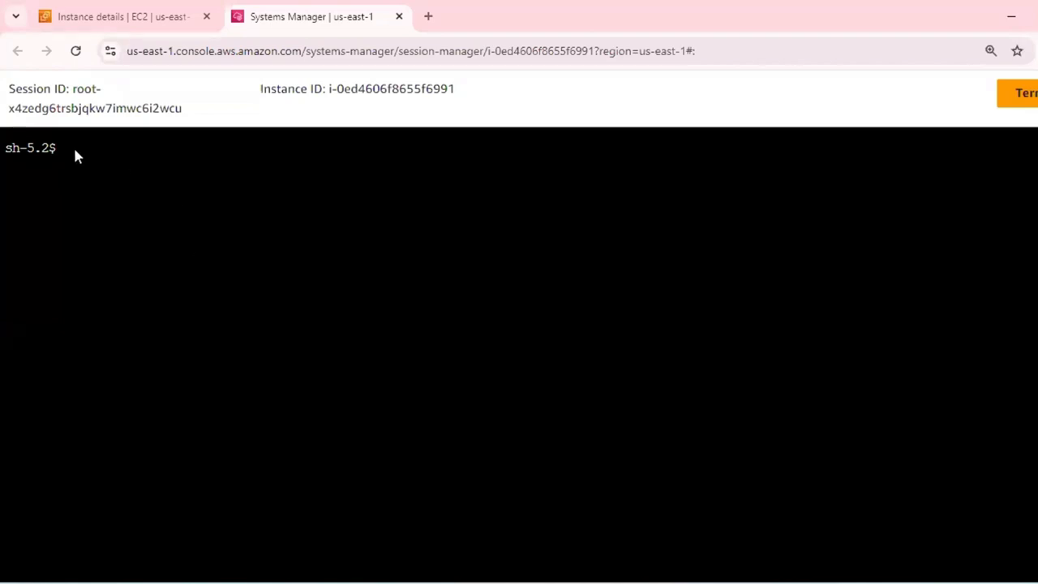
Try the command sudo systemctl ssmagent status in the session shell.
type("sudo systemctl ssmagent")
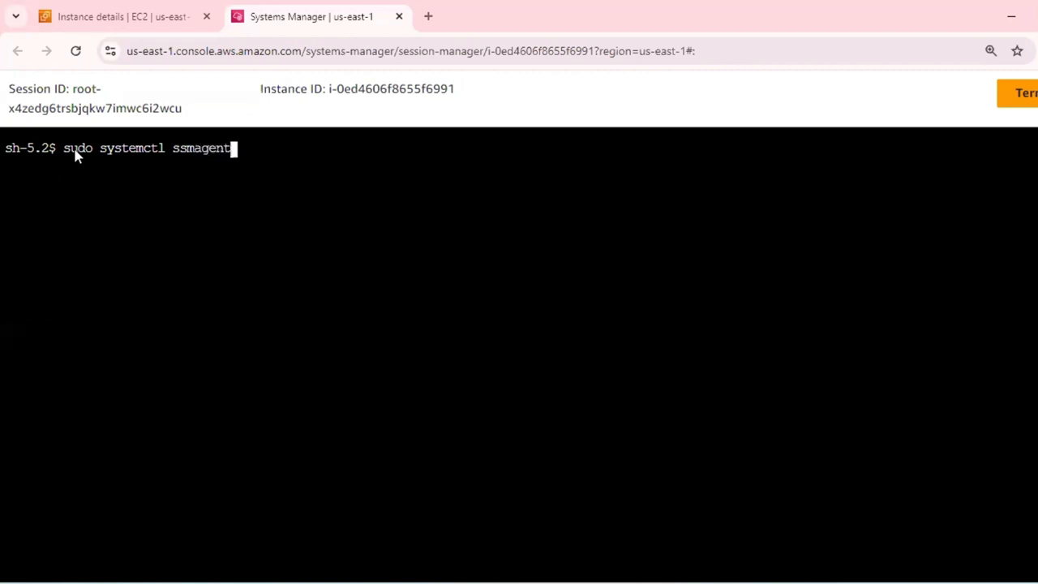
type(" status")
key("Return")
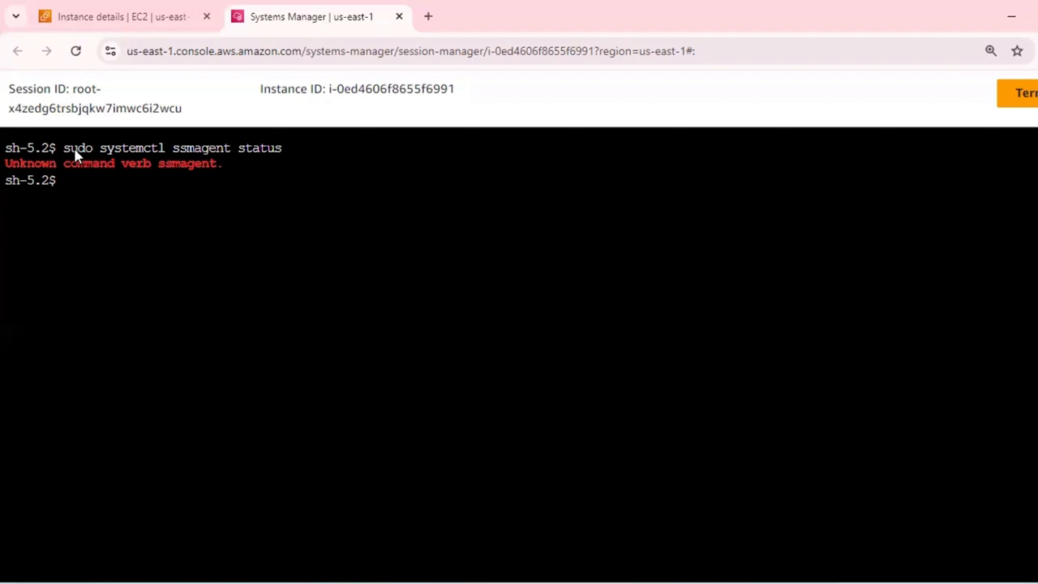
Edit the previous command to sudo systemctl status ssm and try it in the session shell.
key("Up")
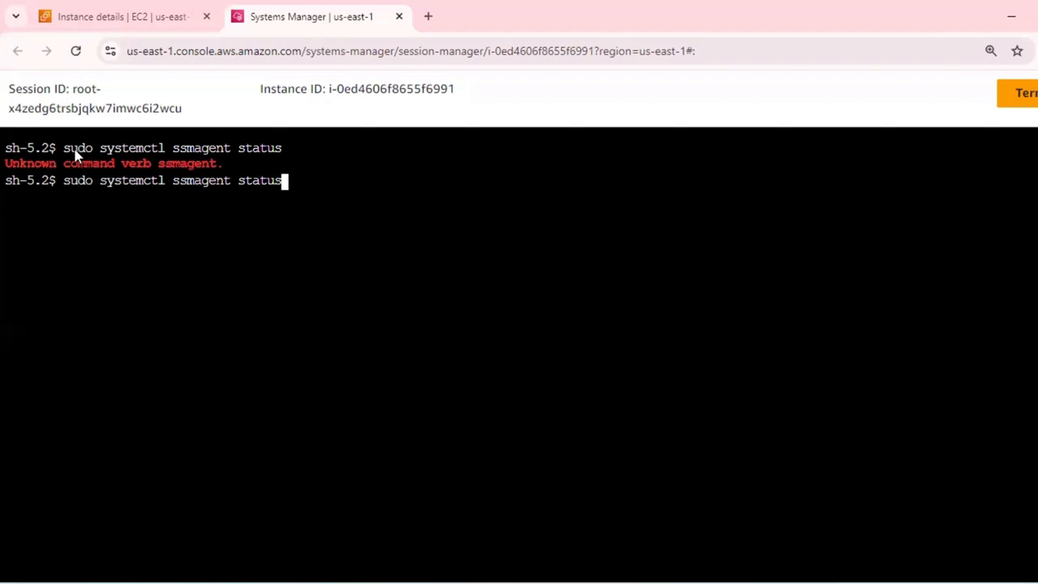
key("BackSpace")
key("BackSpace")
key("BackSpace")
key("BackSpace")
key("BackSpace")
key("BackSpace")
key("BackSpace")
key("BackSpace")
key("BackSpace")
key("BackSpace")
key("BackSpace")
key("BackSpace")
key("BackSpace")
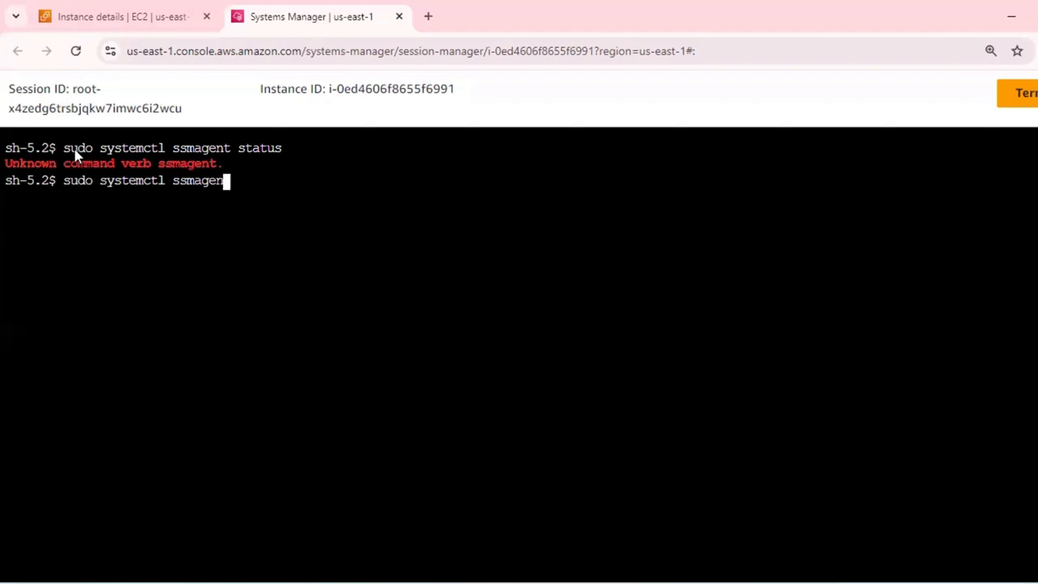
key("BackSpace")
key("BackSpace")
type("s")
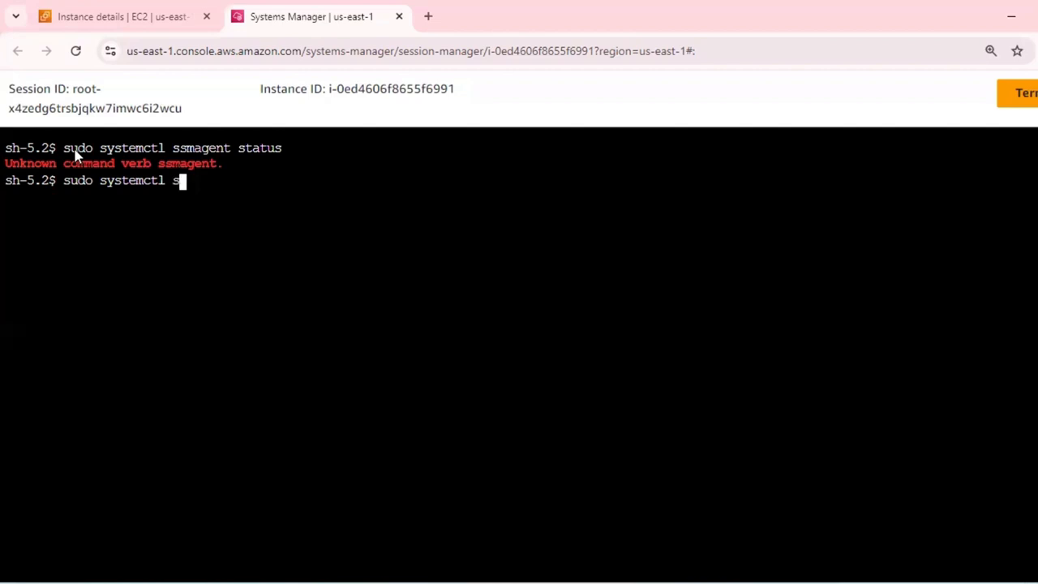
type("tatus ssm")
key("Return")
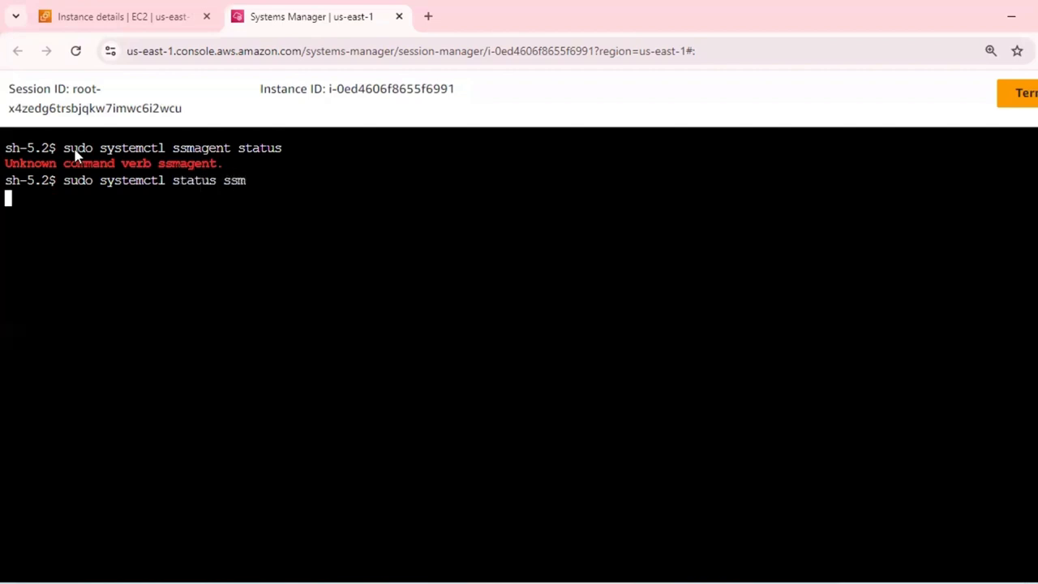
Extend the previous command to sudo systemctl status ssmagent and try it.
key("Up")
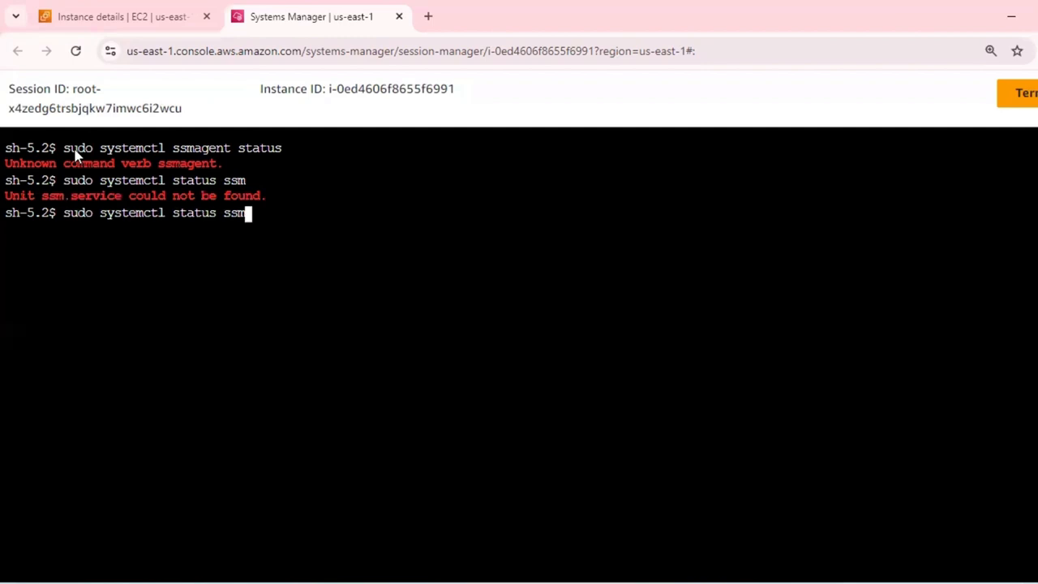
type("agent")
key("Return")
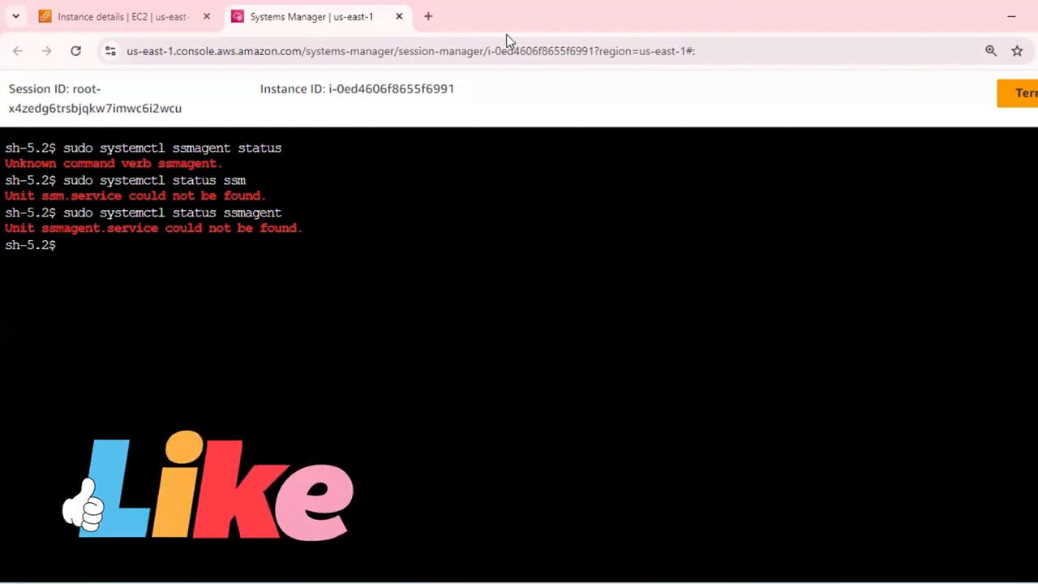
Search Google in a separate browser page for "sudo systemctl ssm agent status".
left_click(428, 16)
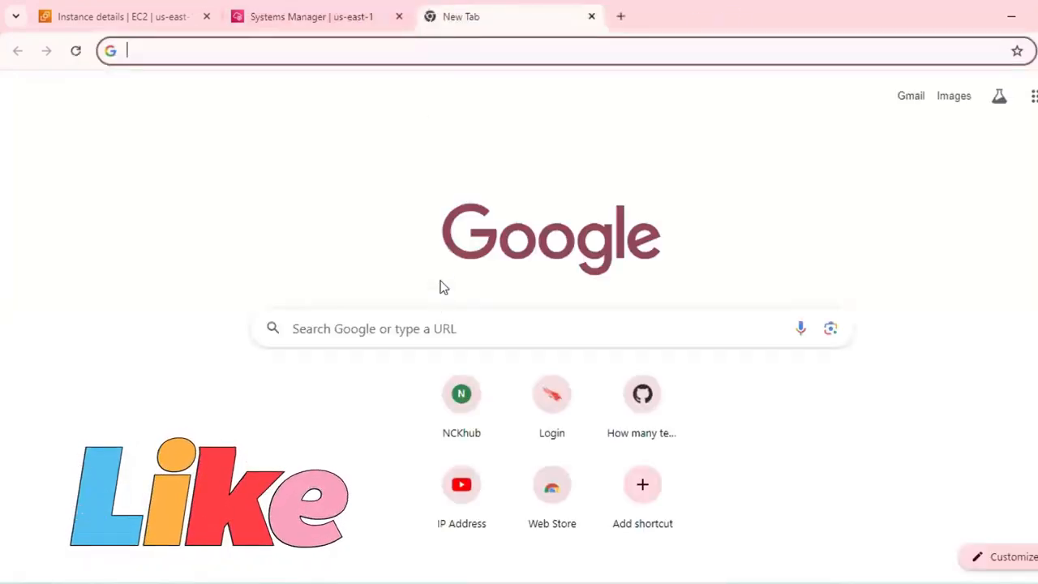
left_click(446, 326)
type("sudo ssys")
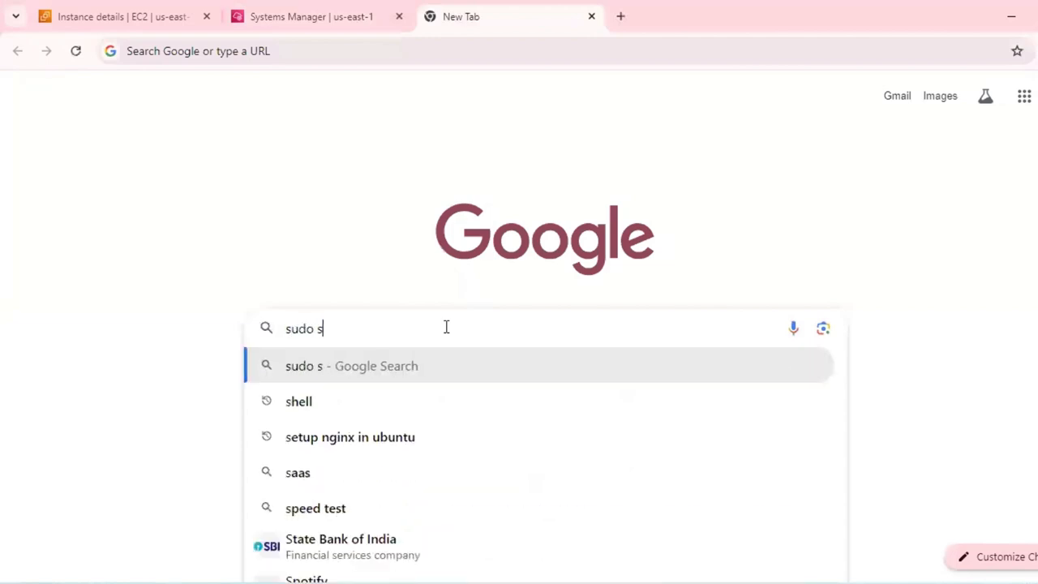
key("BackSpace")
key("BackSpace")
key("BackSpace")
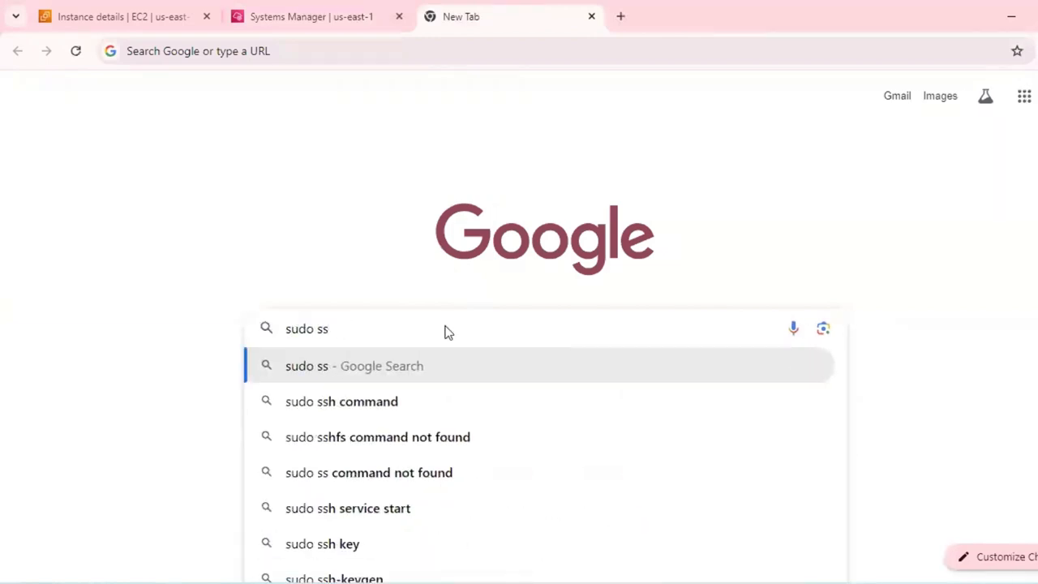
type("yste")
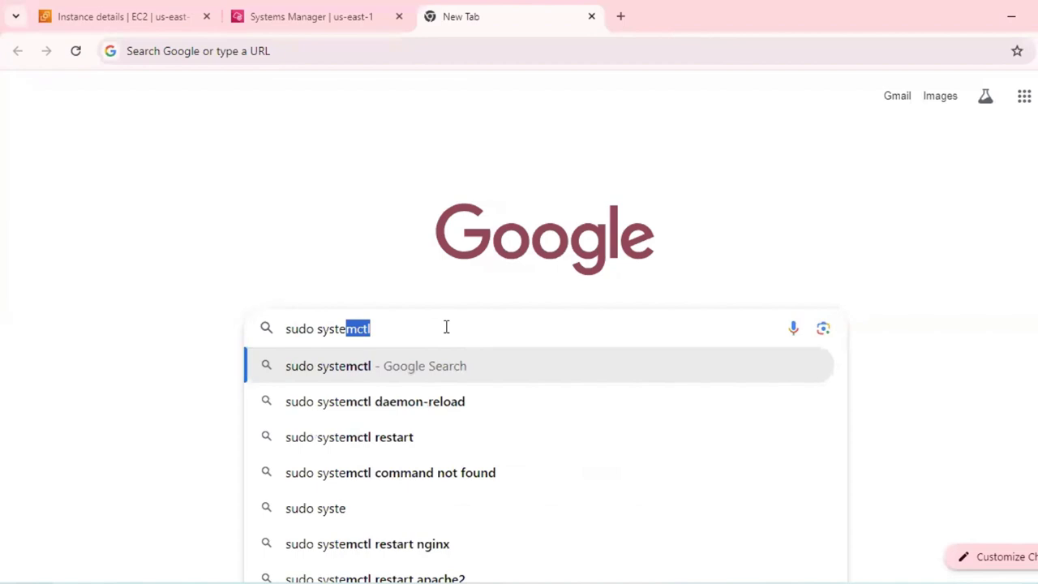
type("mctl ssm age")
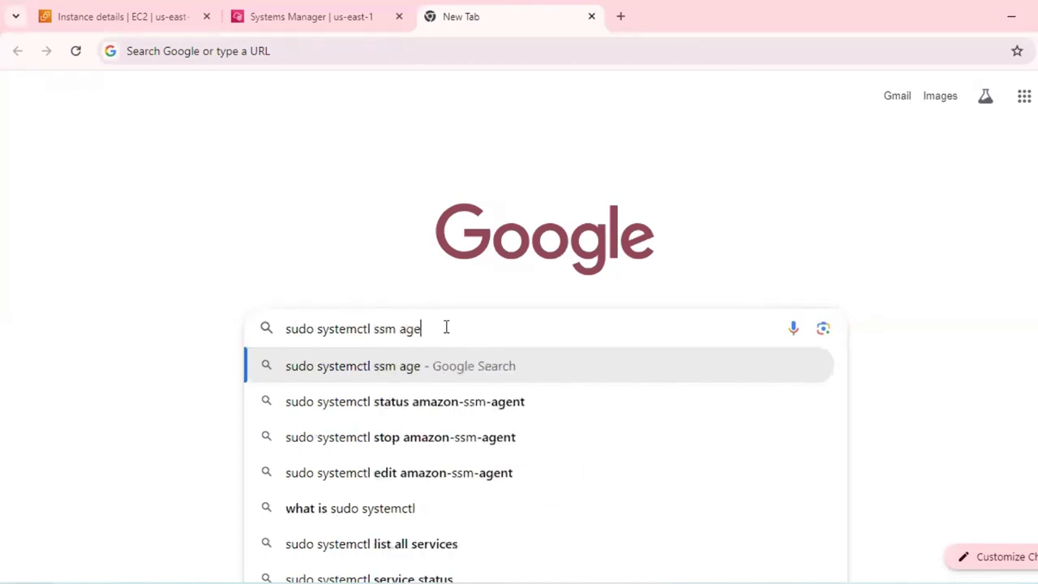
type("nt ")
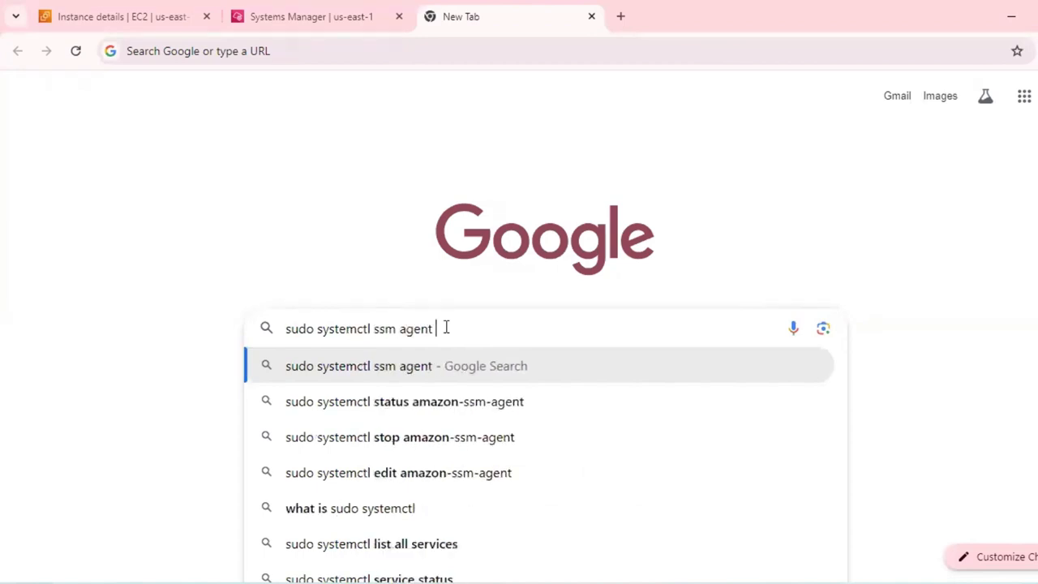
type("status")
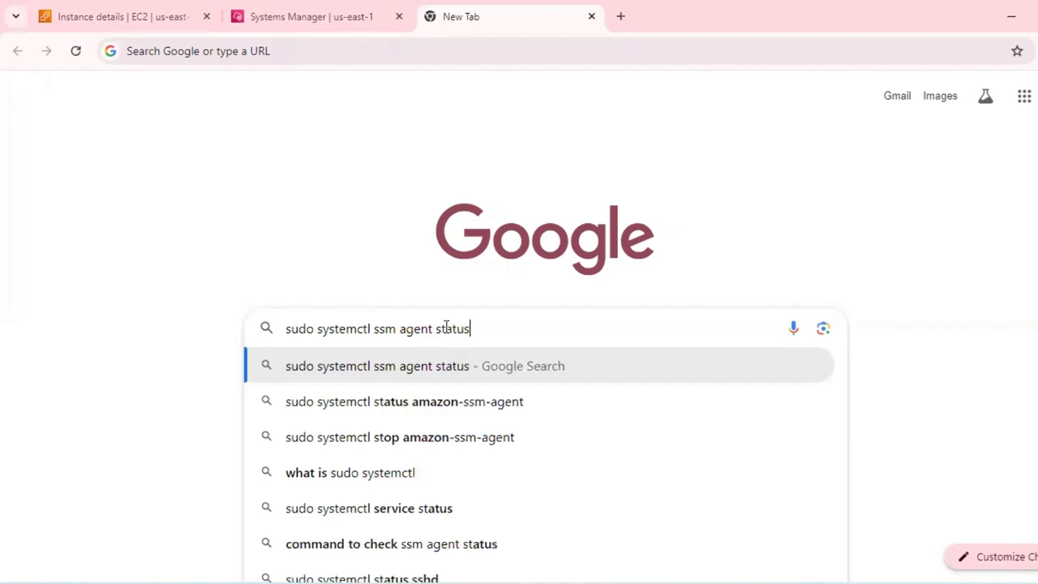
key("Return")
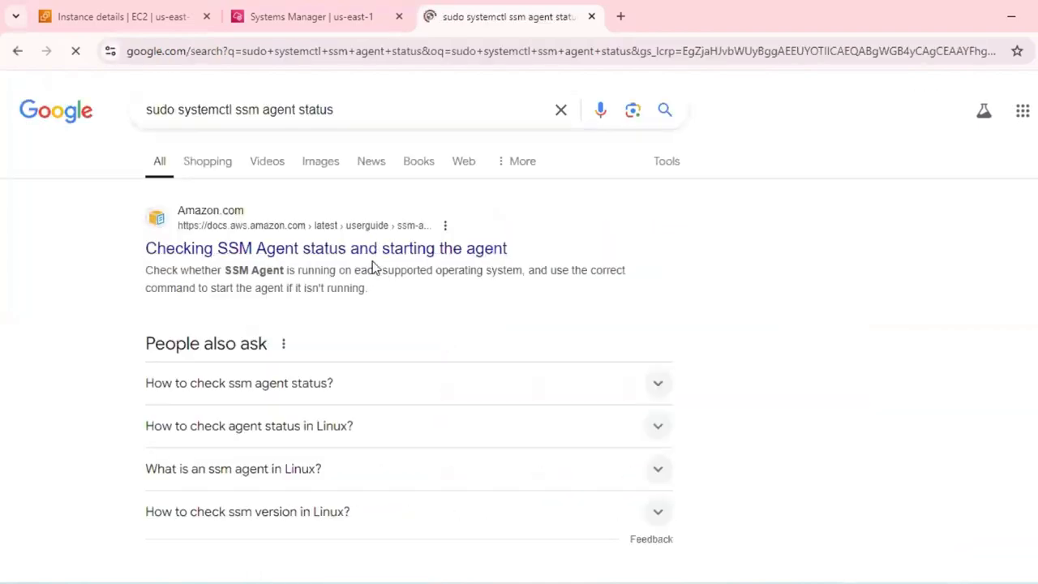
Expand the related question "How to check ssm agent status?" and read its answer for the correct status command.
scroll(385, 259, "down", 6)
scroll(354, 382, "up", 6)
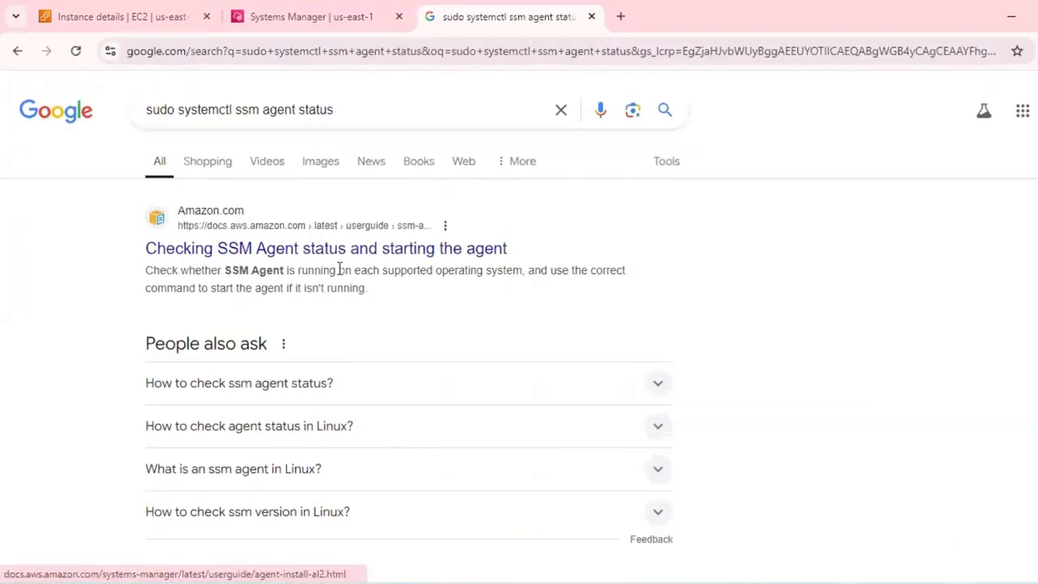
left_click(329, 382)
scroll(615, 370, "down", 1)
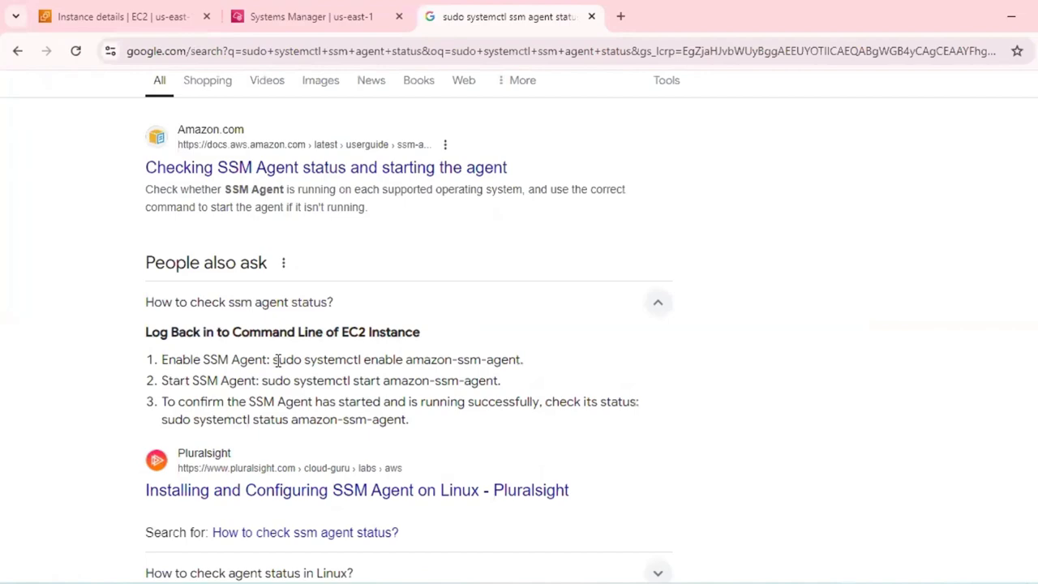
Return to the session shell, run sudo systemctl status amazon-ssm-agent, and review the service status output.
left_click(180, 26)
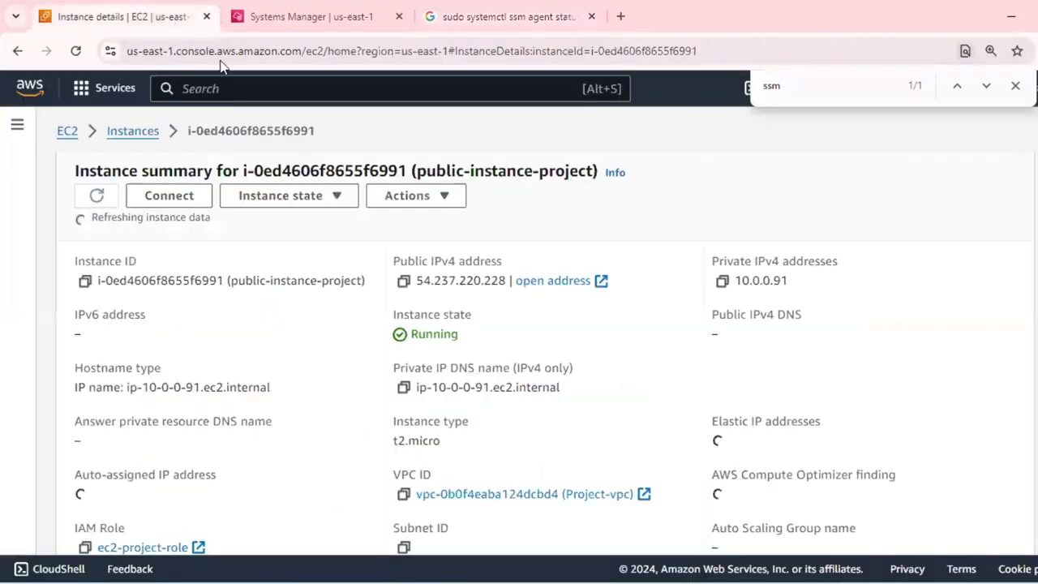
left_click(315, 16)
type("sudo ")
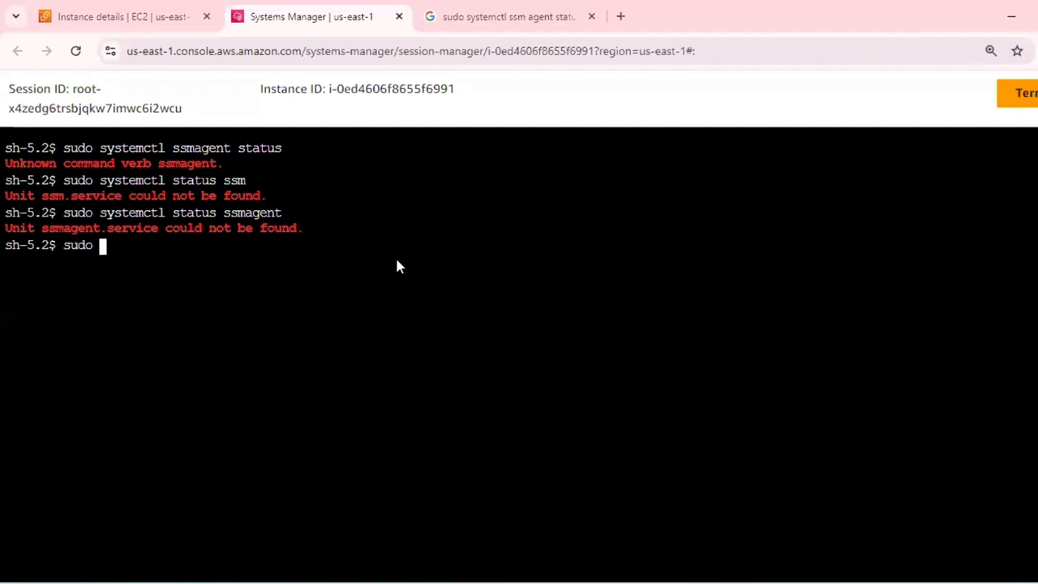
type("systemctl")
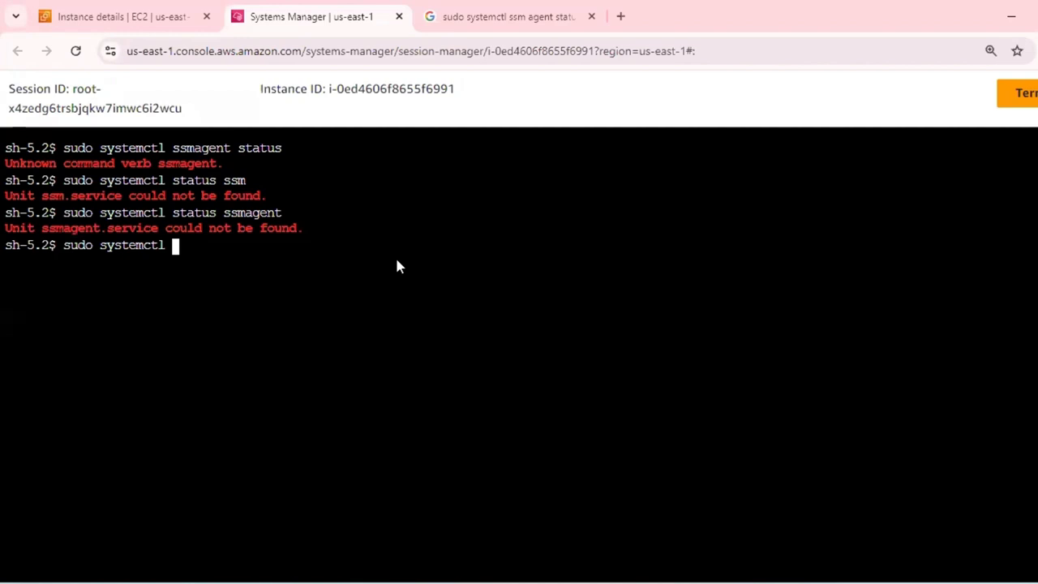
left_click(534, 24)
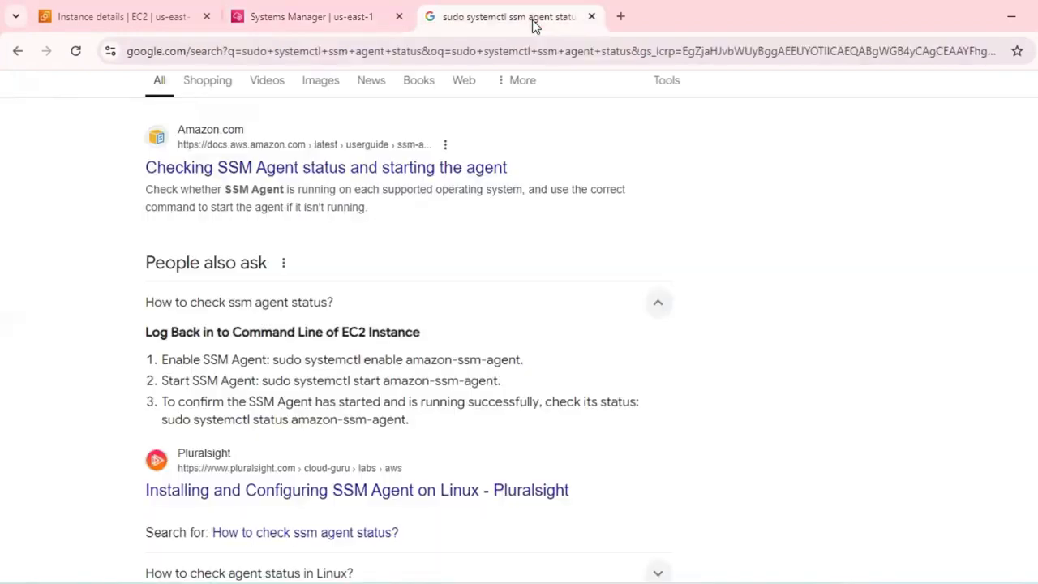
left_click(157, 18)
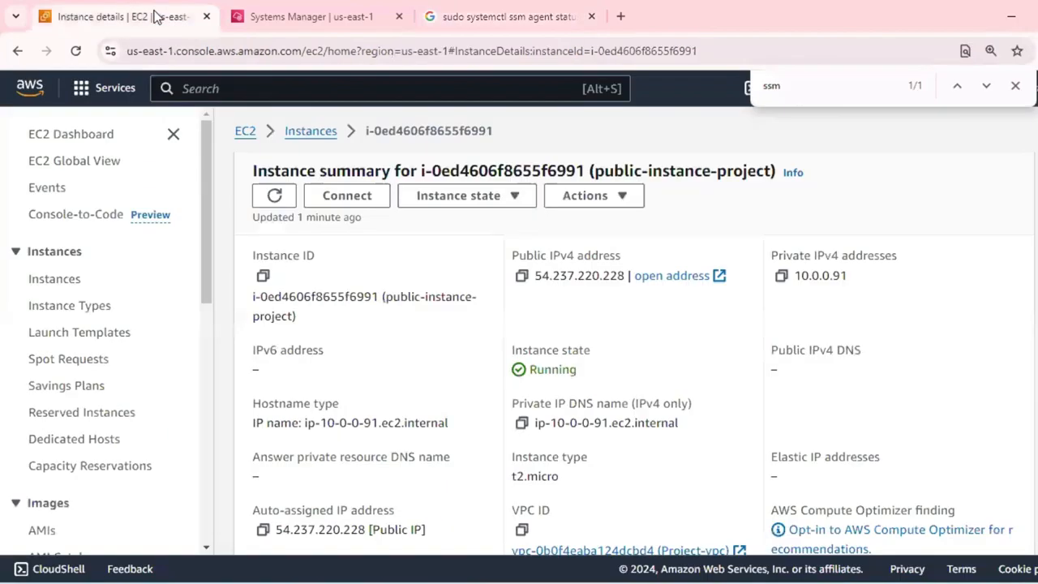
left_click(350, 20)
type("status")
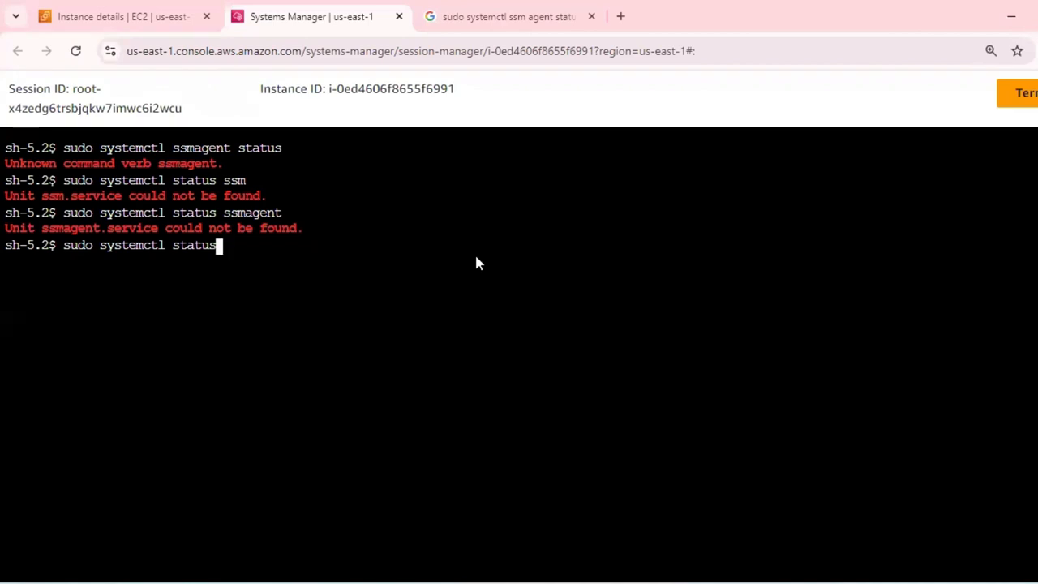
type(" a")
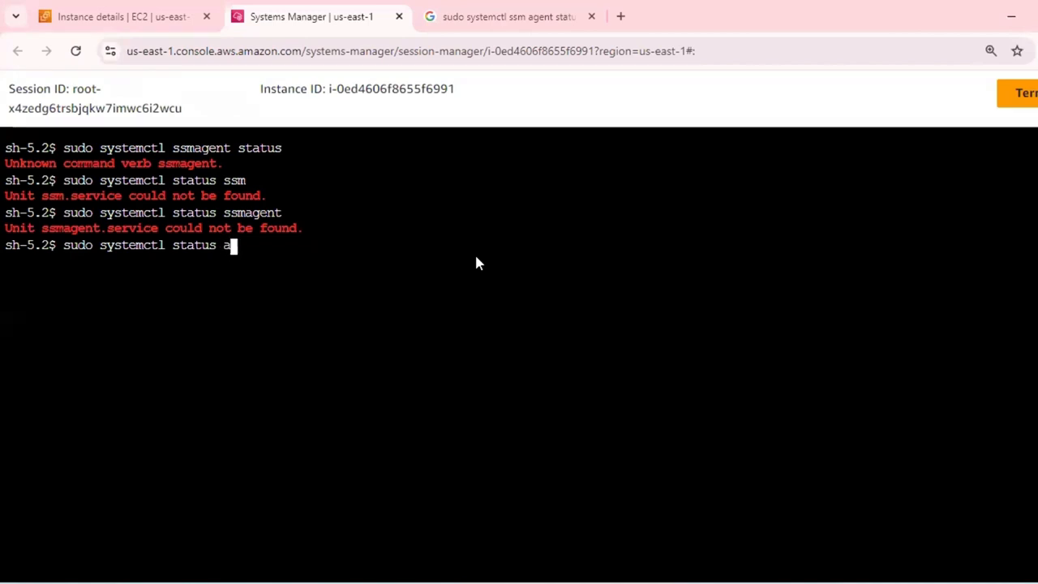
type("mazon-")
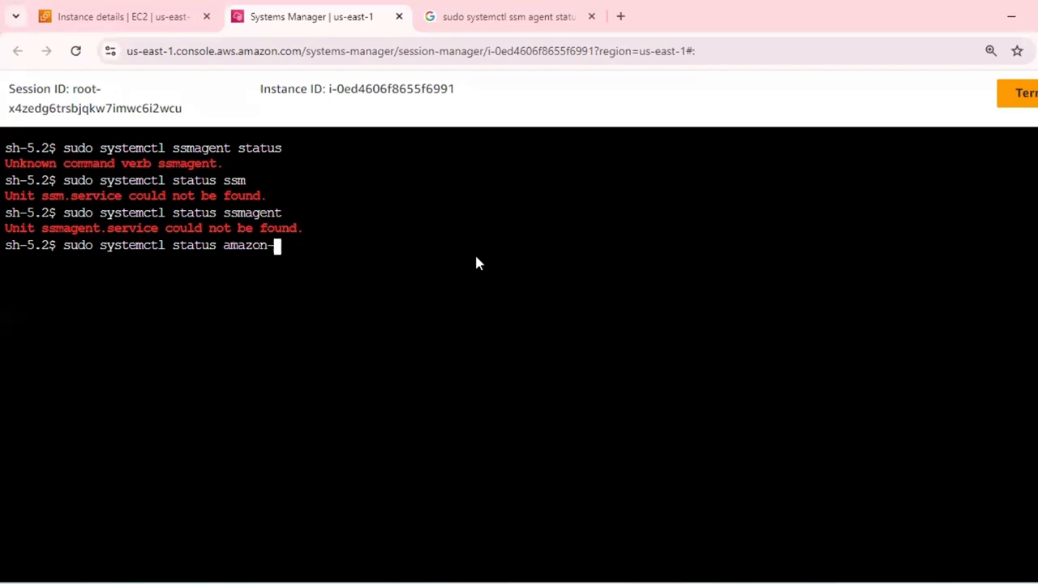
type("ssm-agen")
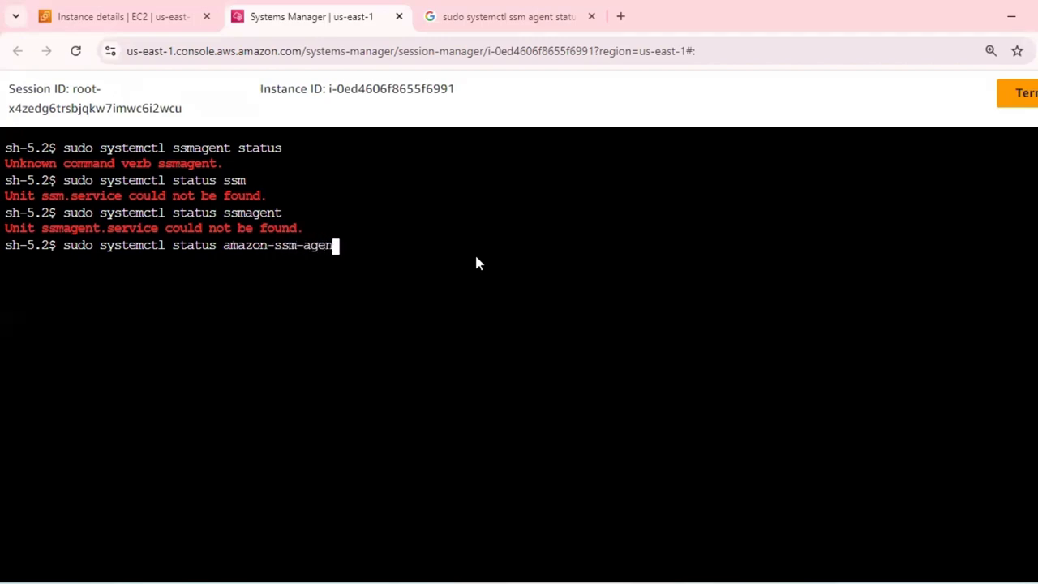
type("t")
key("Return")
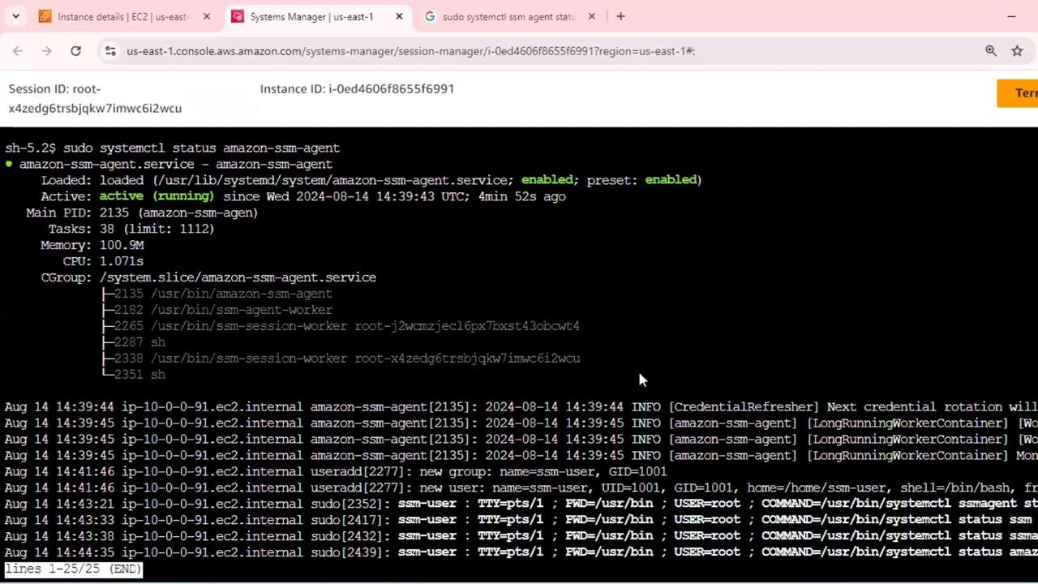
scroll(639, 378, "up", 2)
scroll(639, 379, "down", 2)
scroll(639, 379, "up", 2)
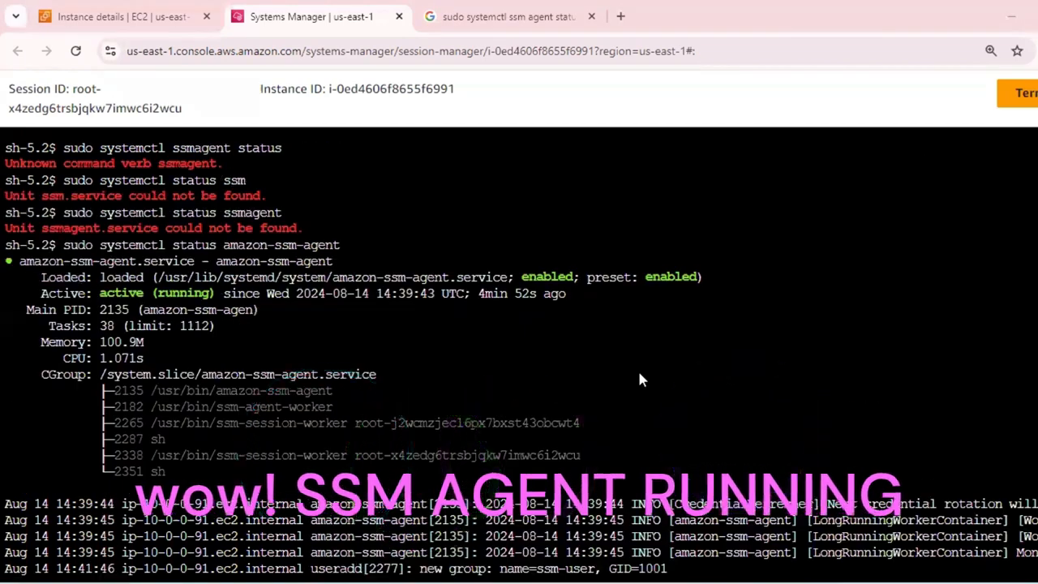